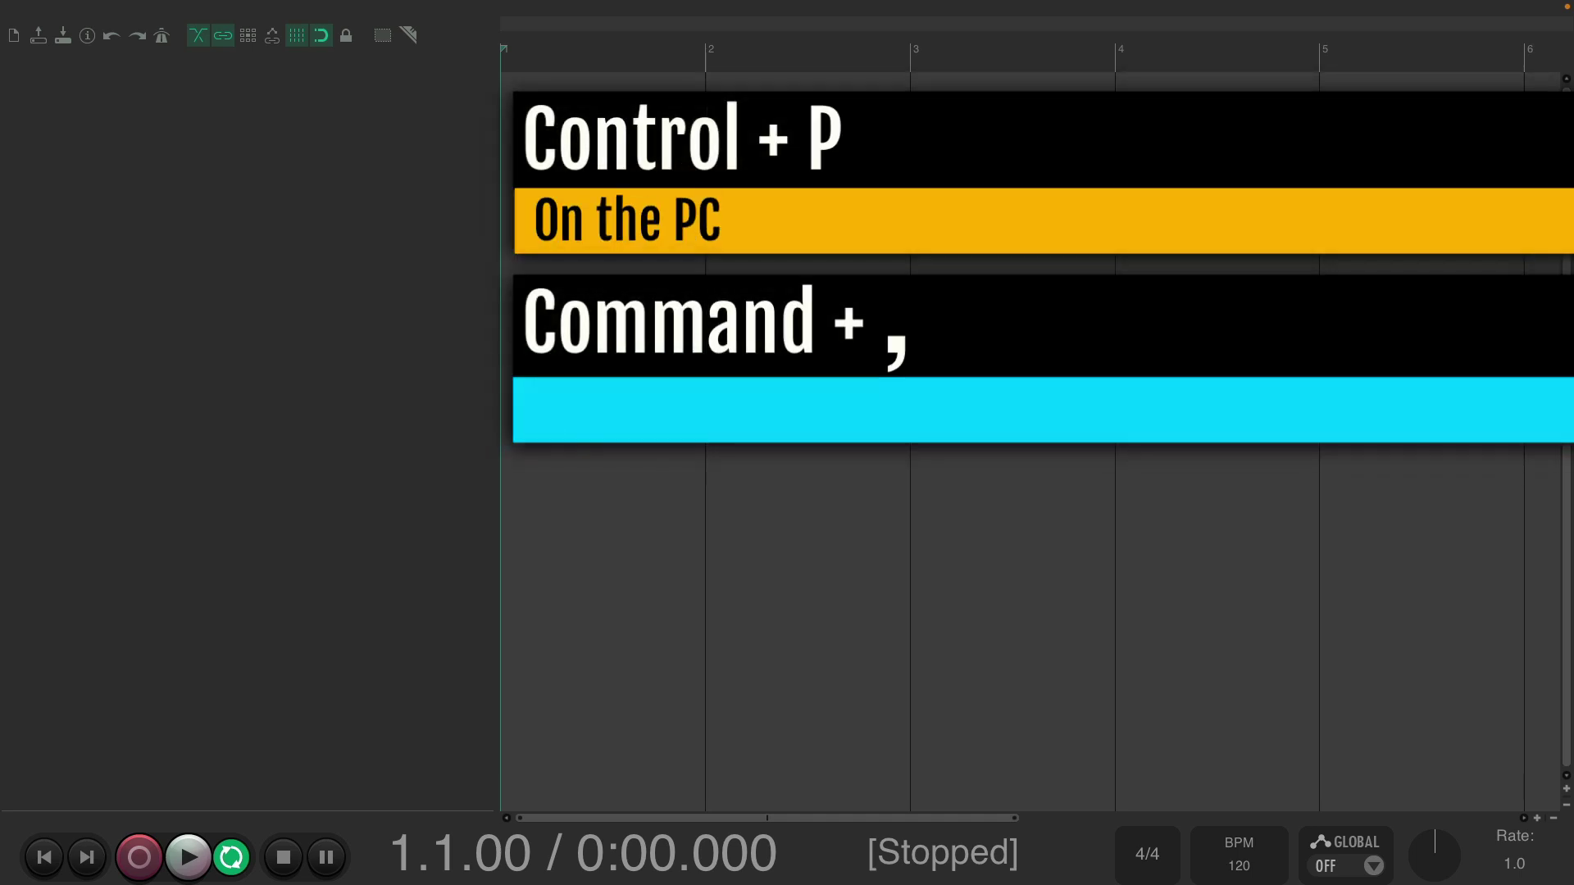
Open Preferences and toggle between the MIDI Inputs and MIDI Outputs pages, ending on MIDI Inputs.
key(super+comma)
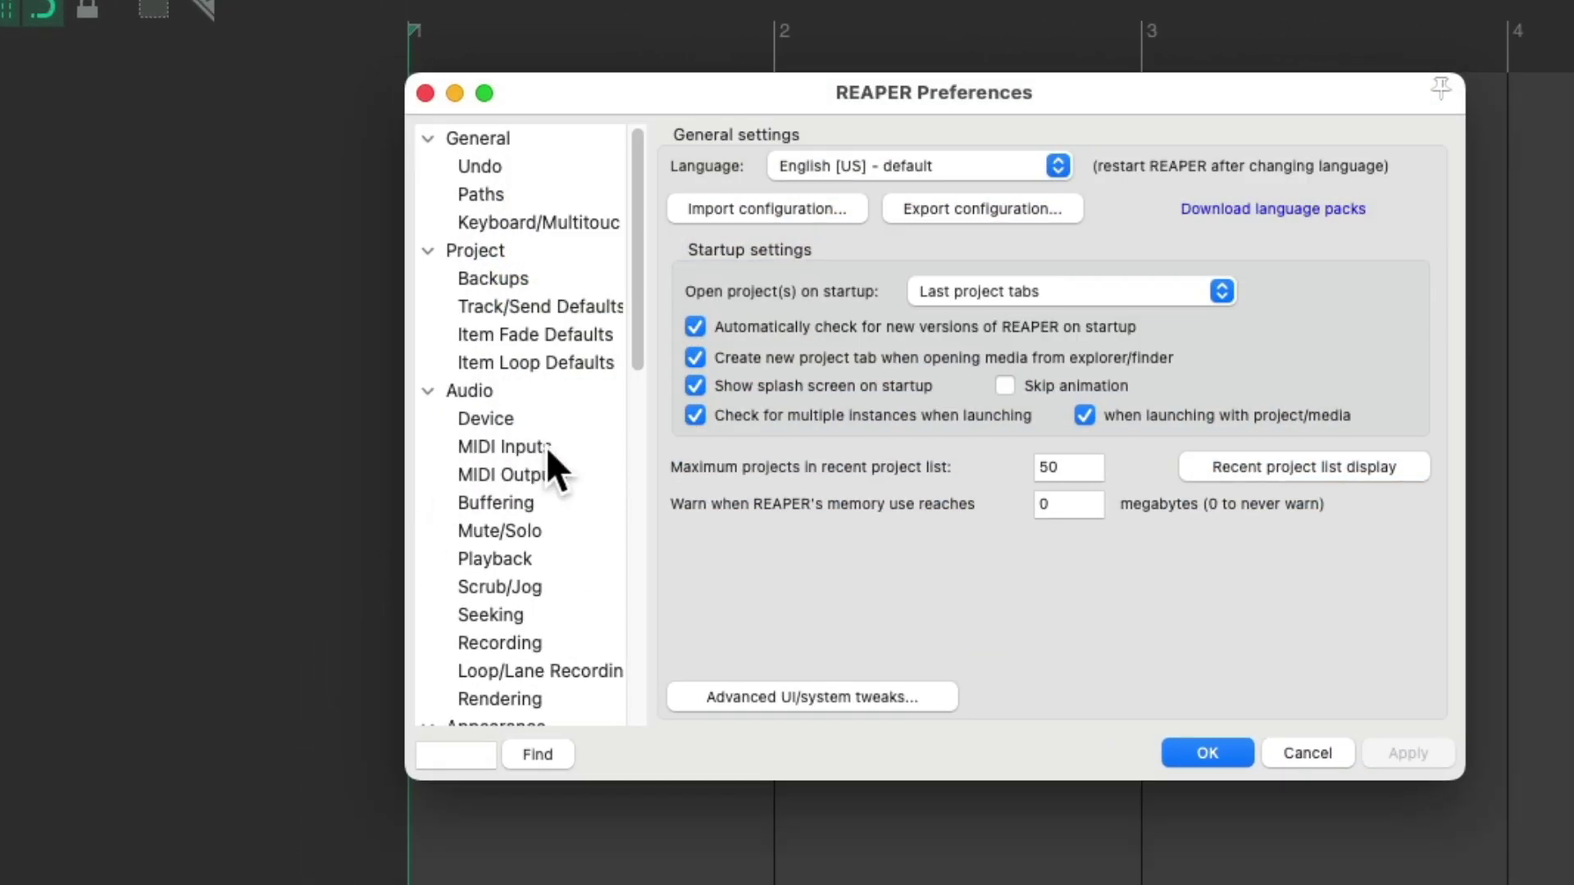
click(590, 446)
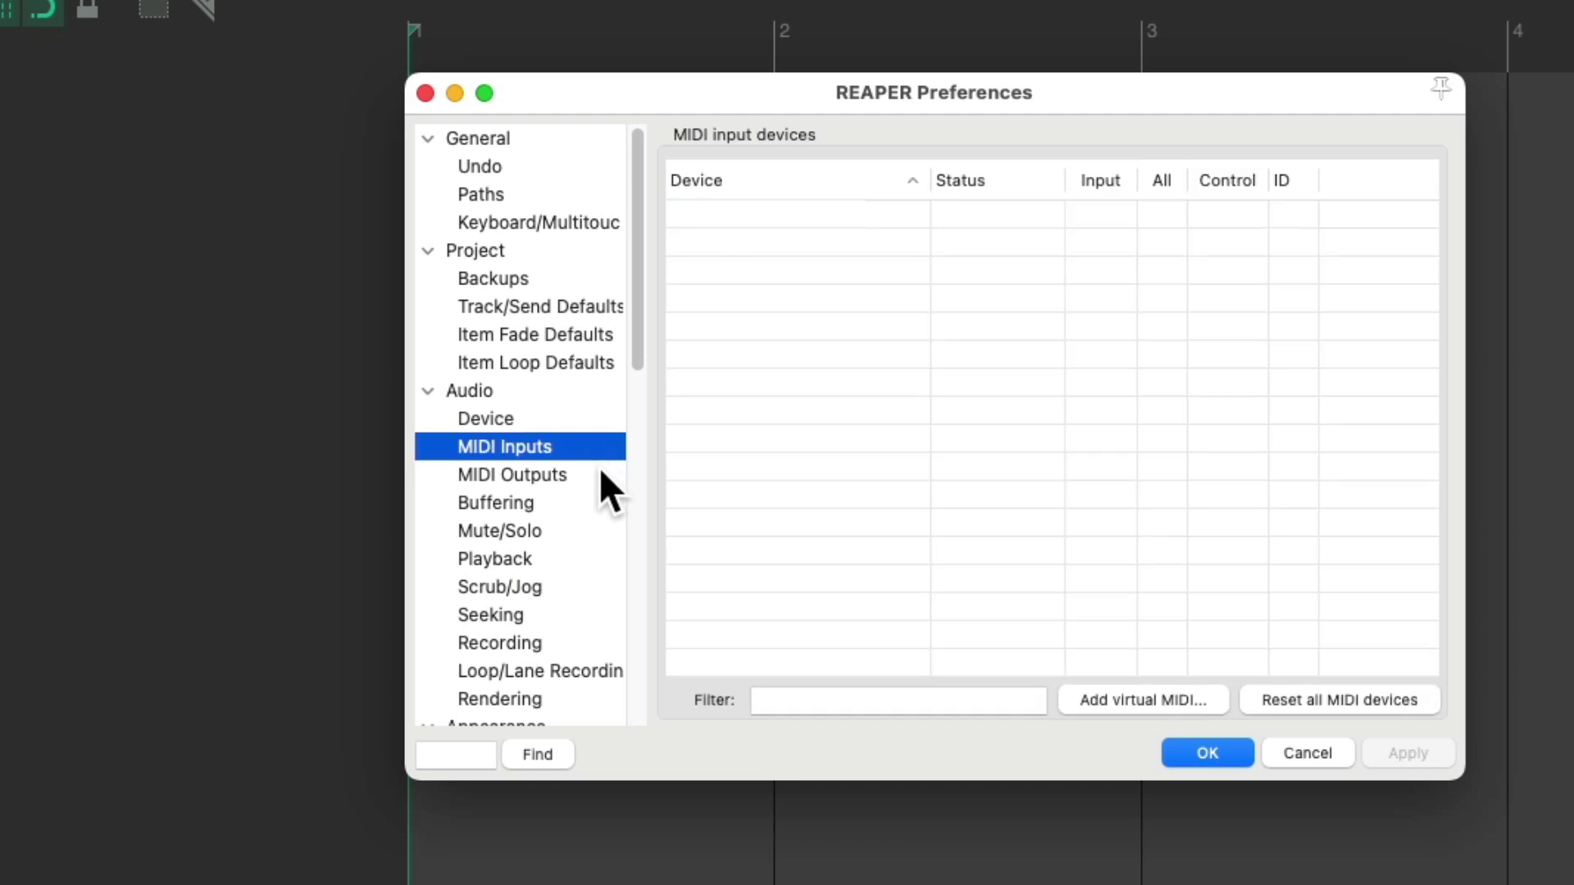
click(602, 475)
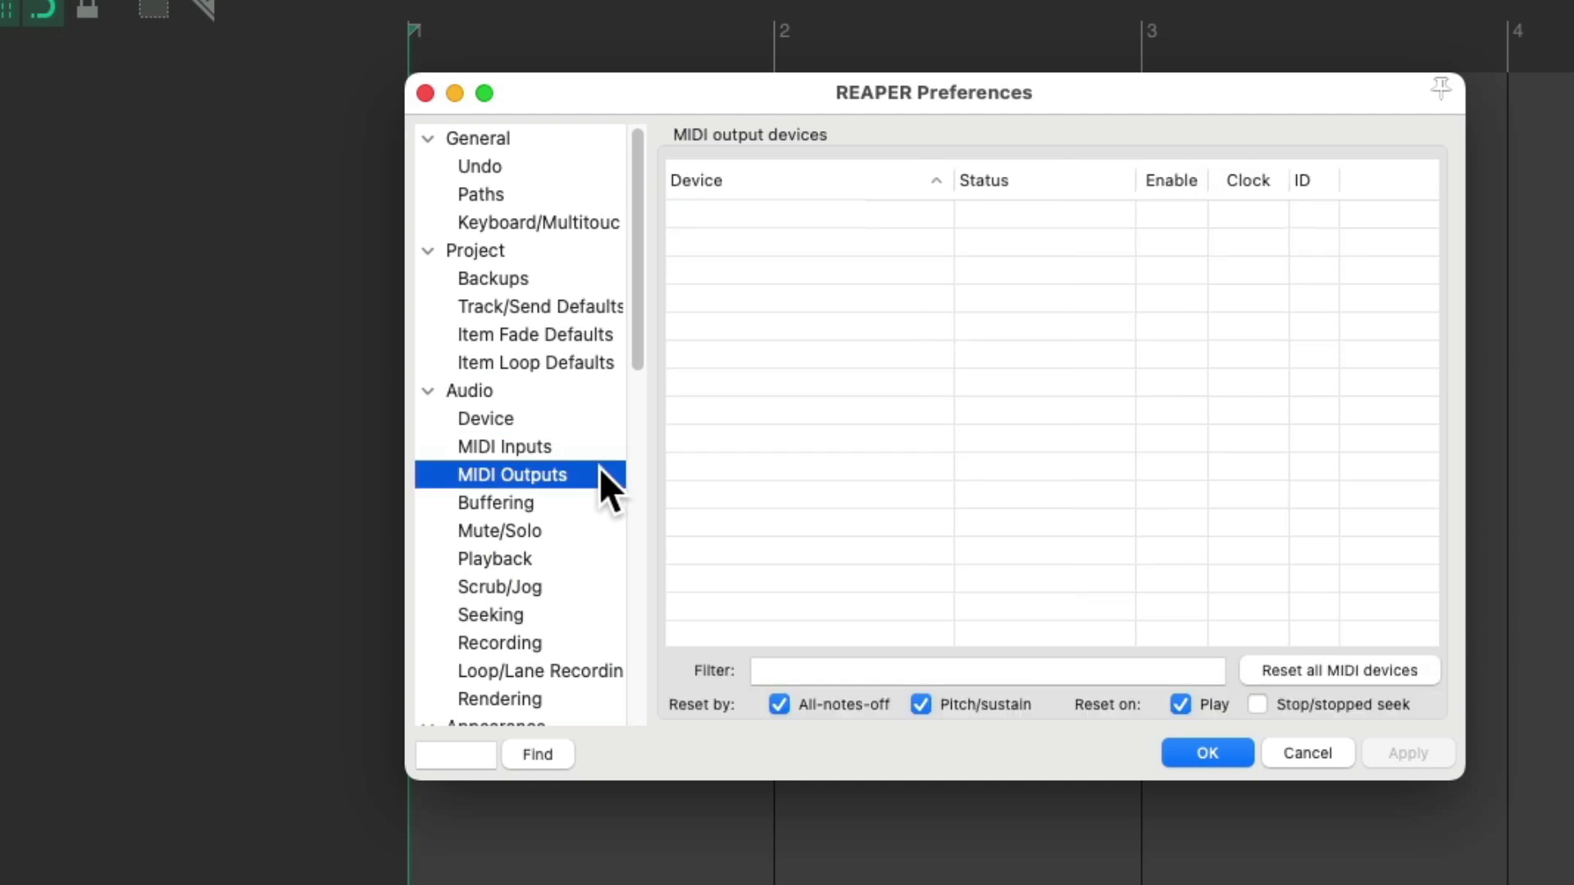
click(594, 446)
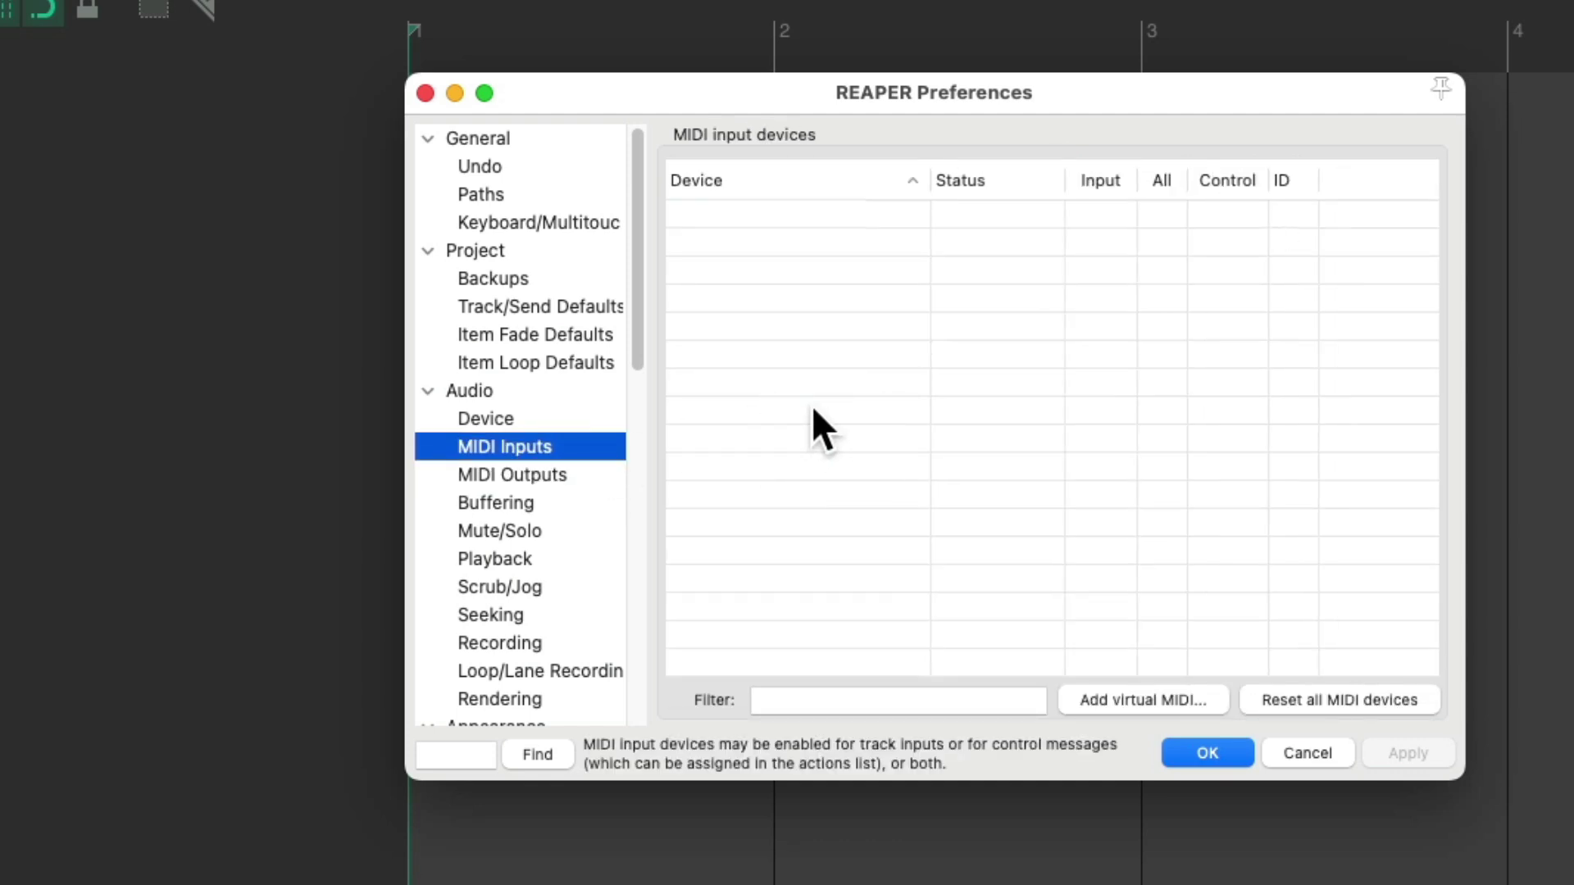
click(585, 474)
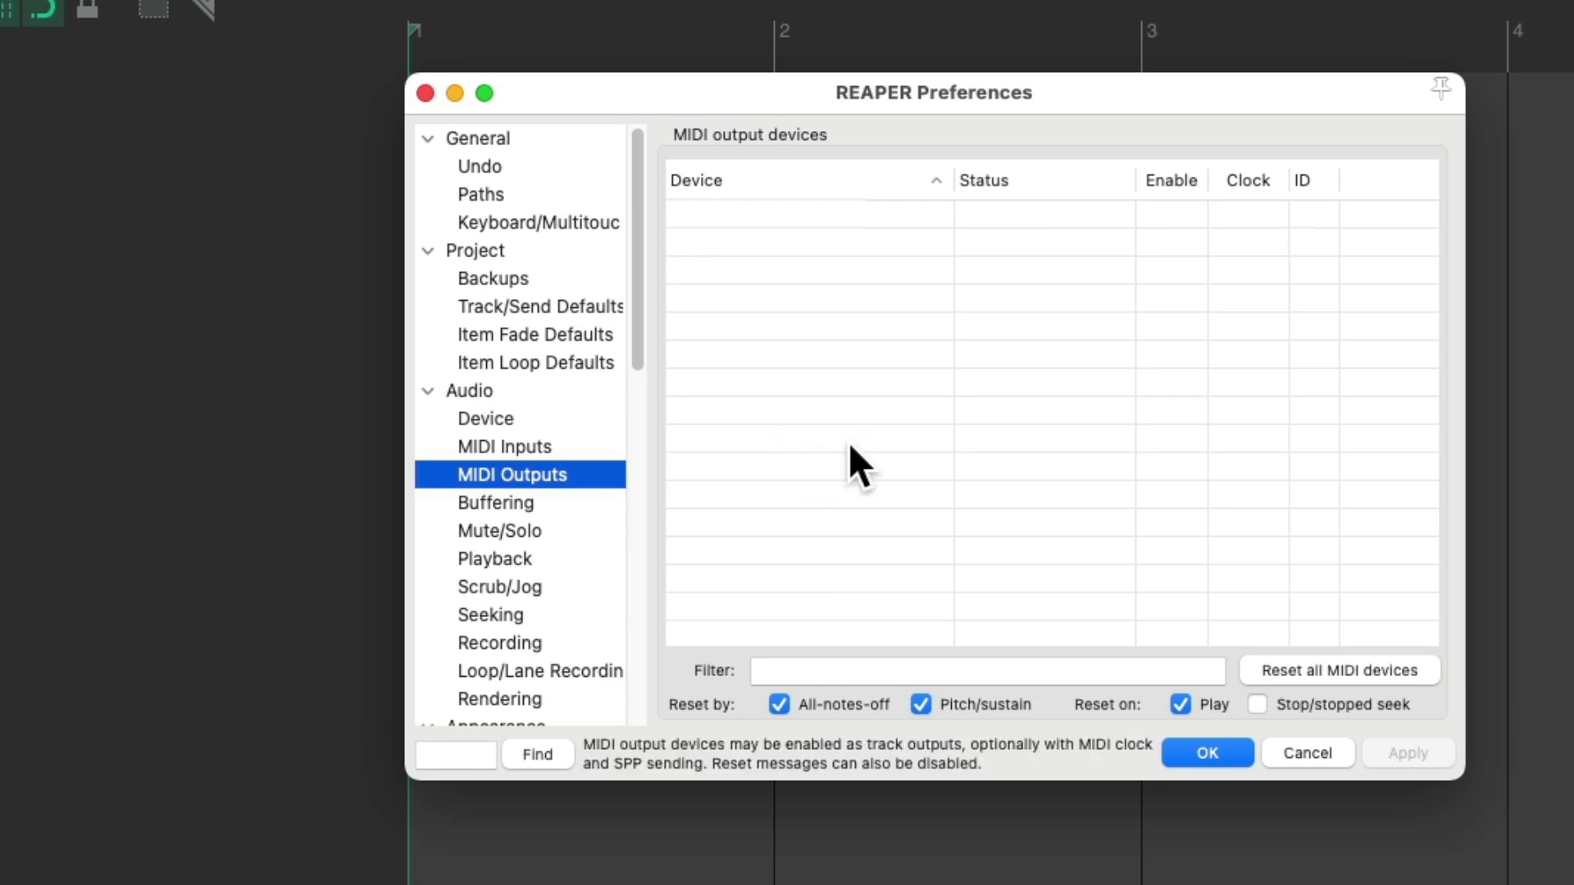
click(594, 443)
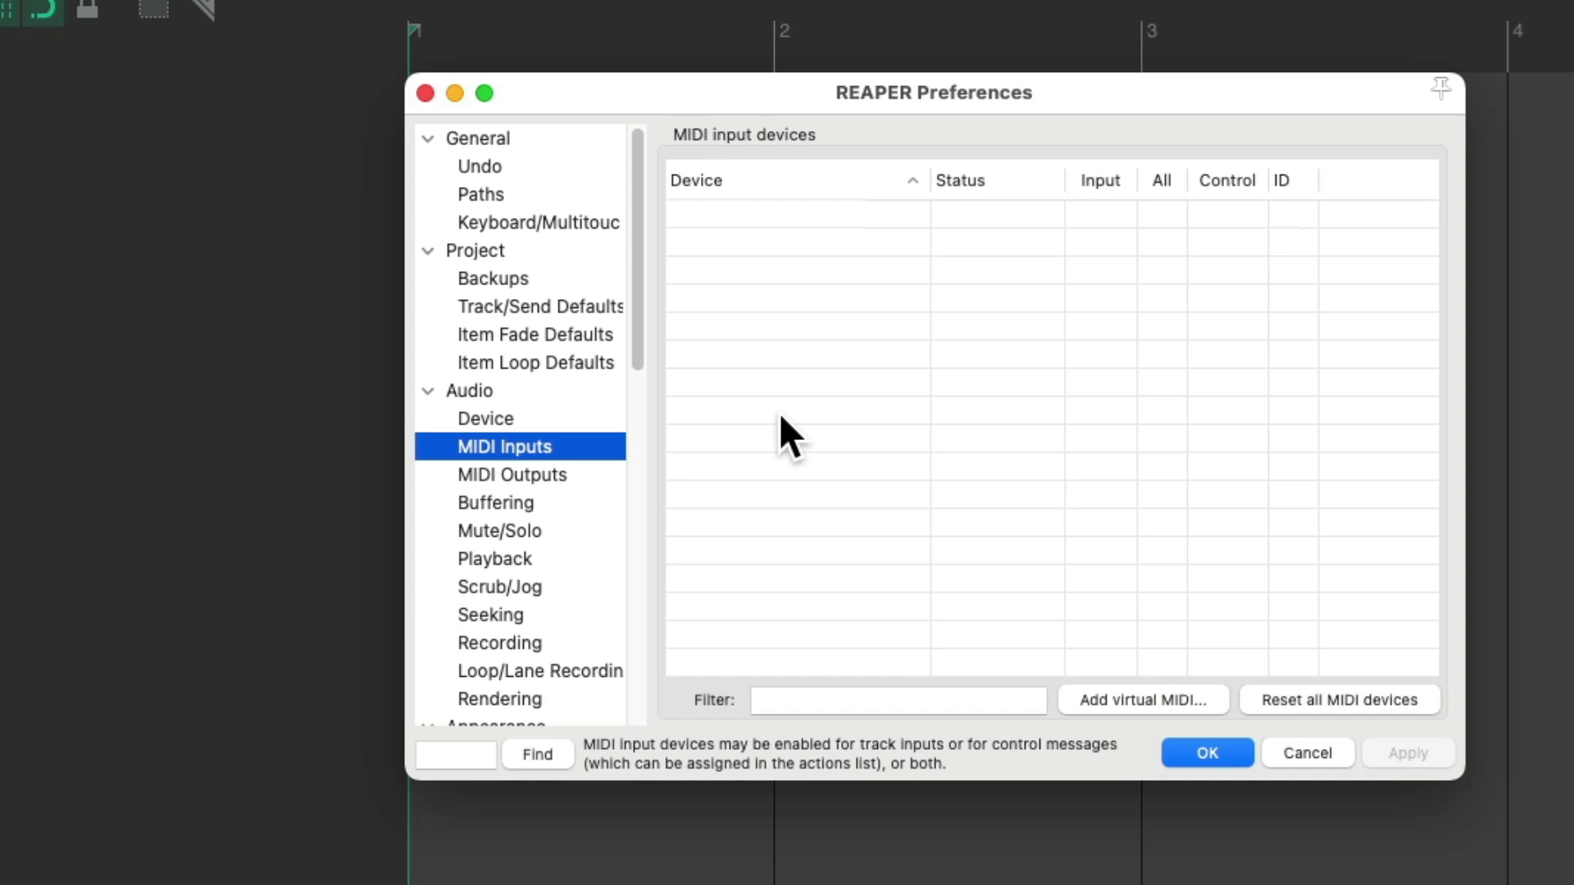
Reset all MIDI devices to detect the KeyLab 88 and MiniFuse 2, checking outputs then inputs.
click(1251, 701)
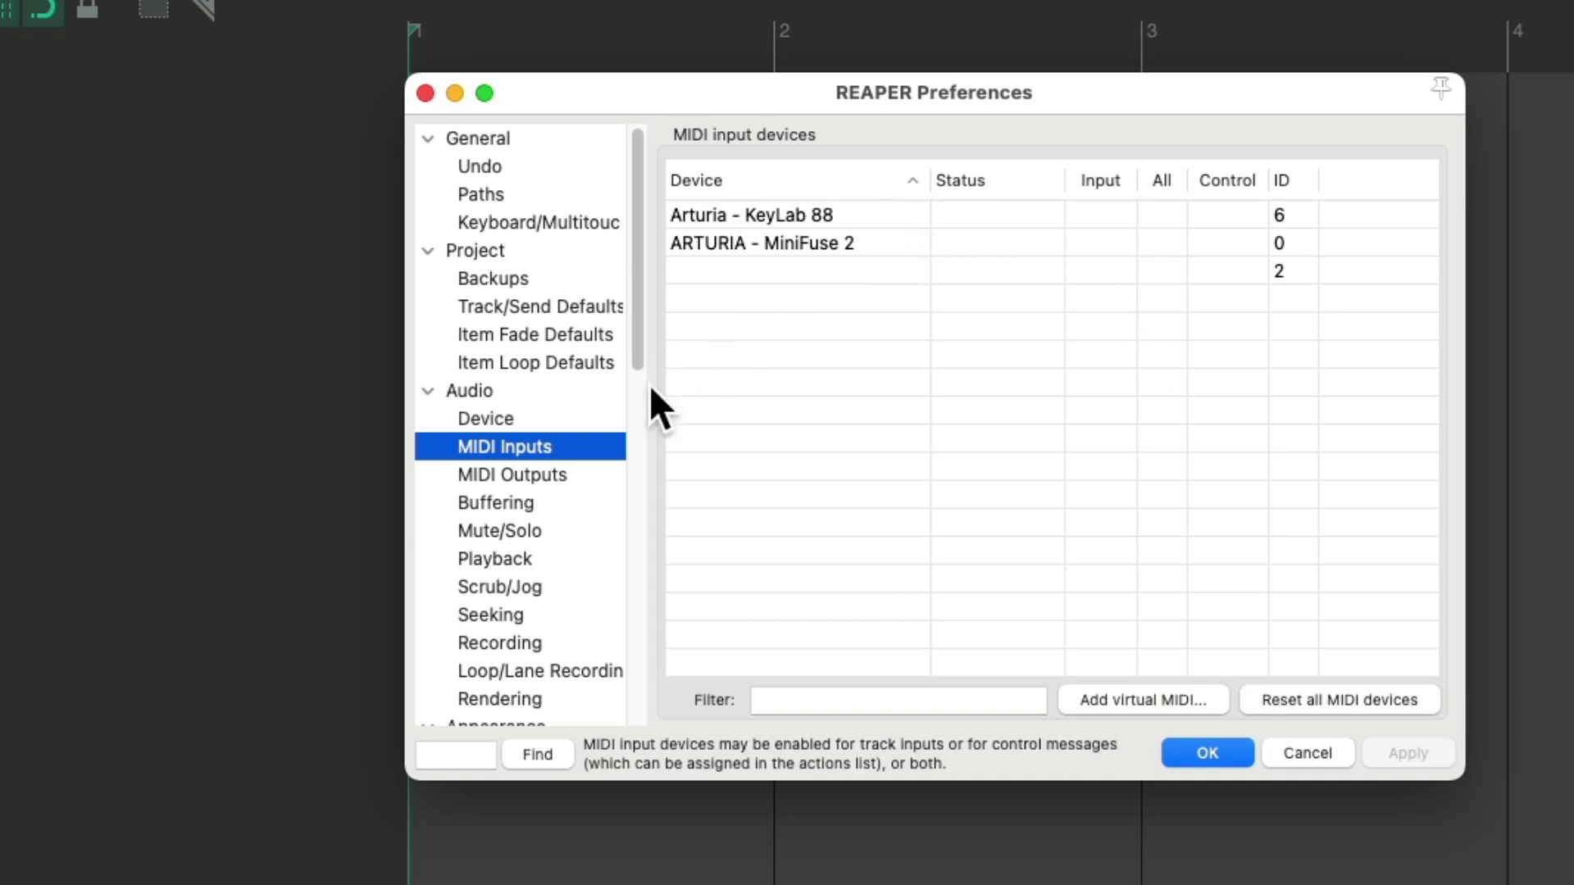
click(591, 475)
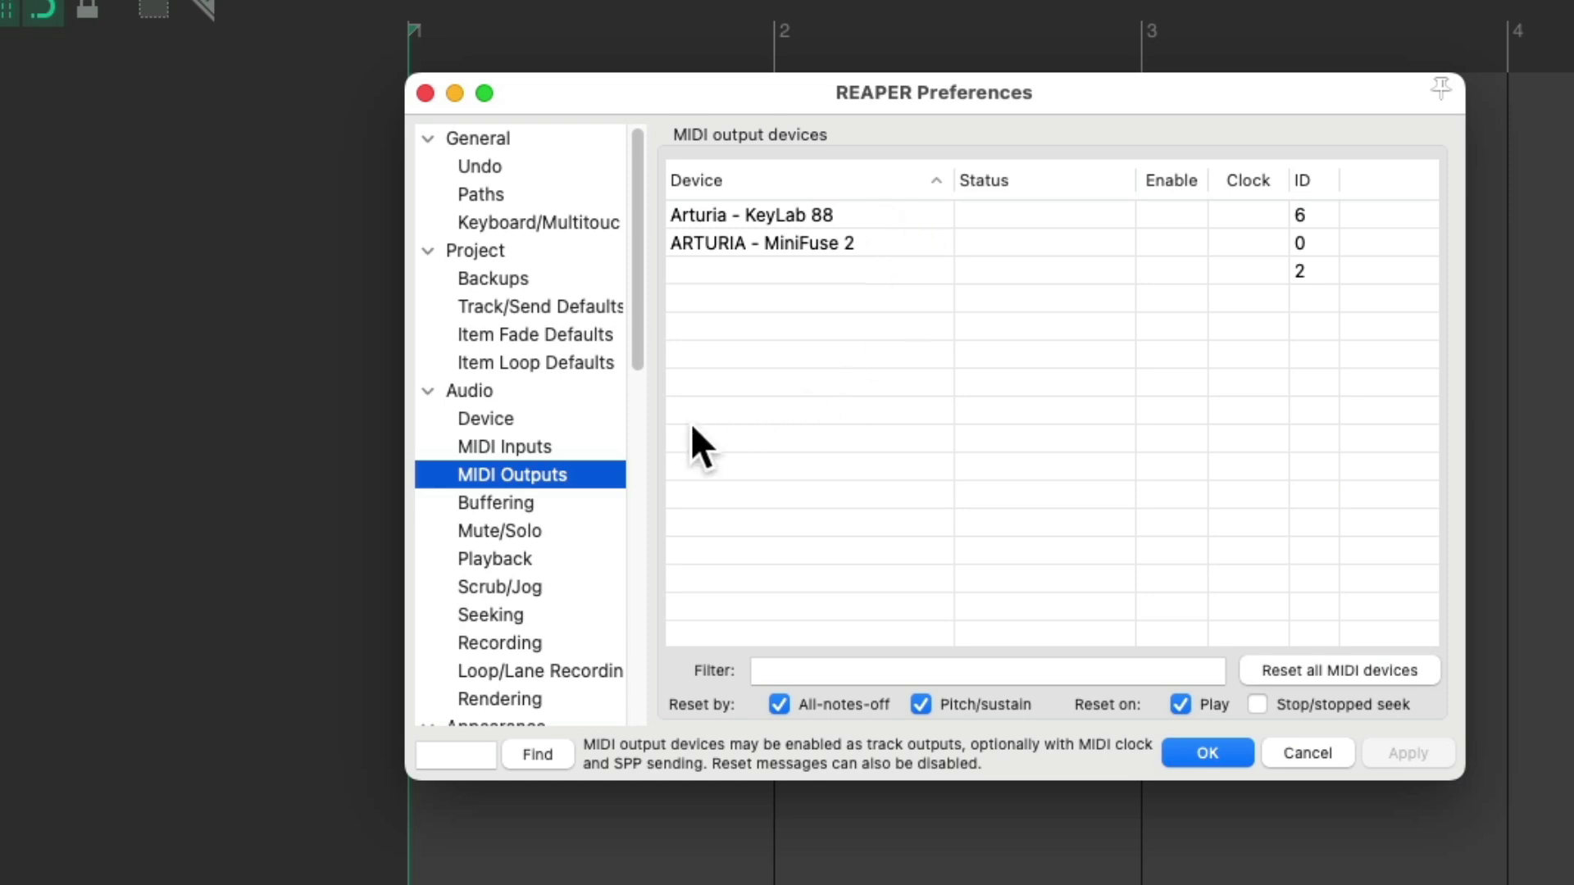
click(591, 447)
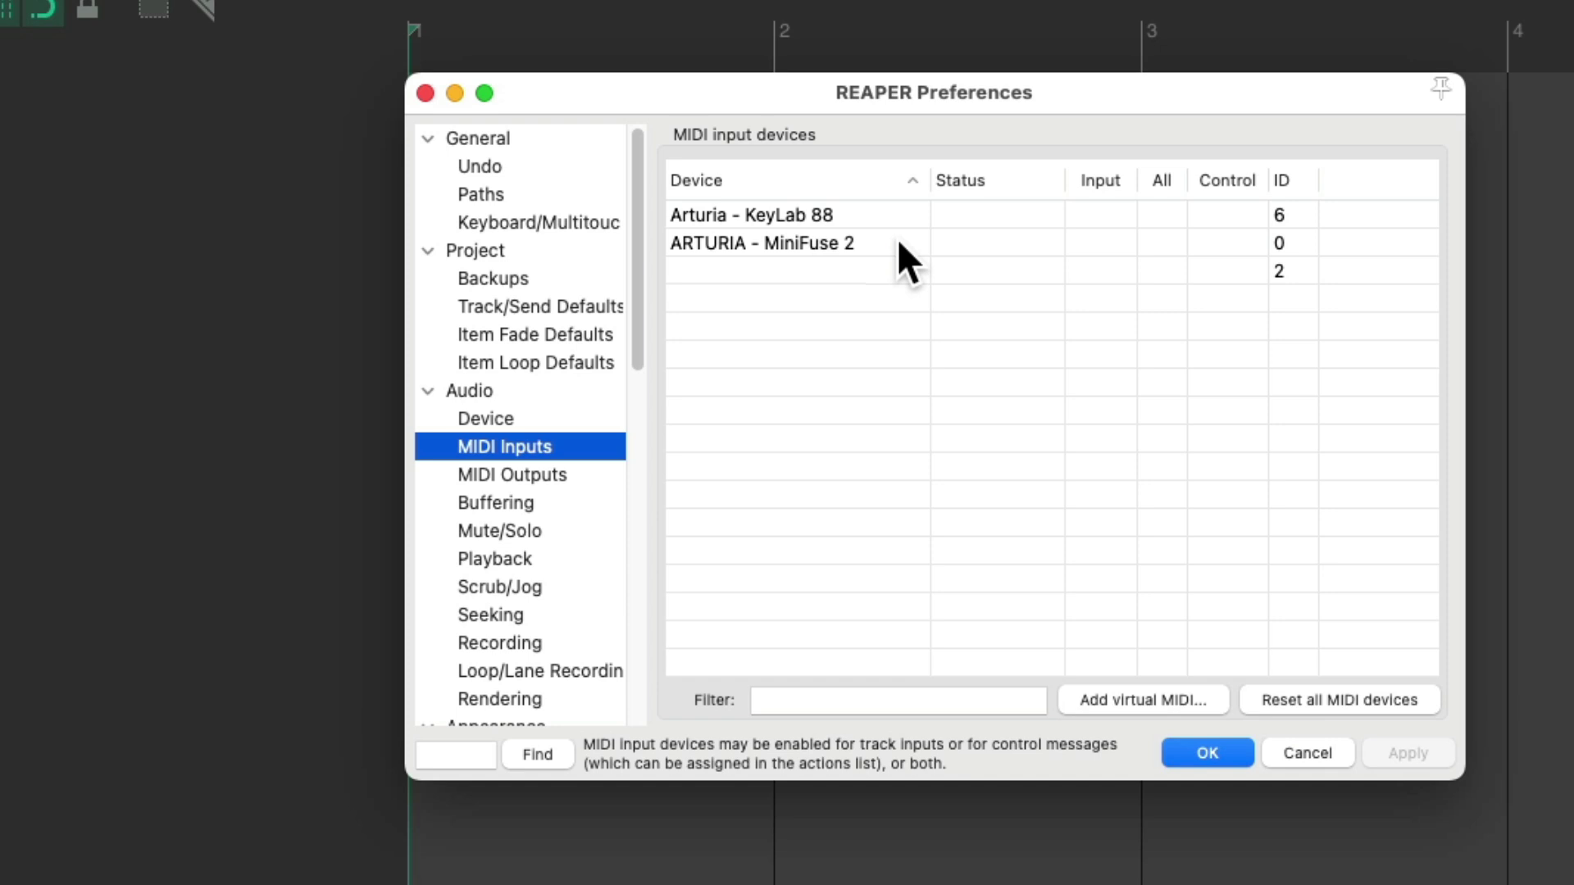
Give the Arturia - KeyLab 88 input the alias 'USB MIDI Keyboard'.
click(898, 216)
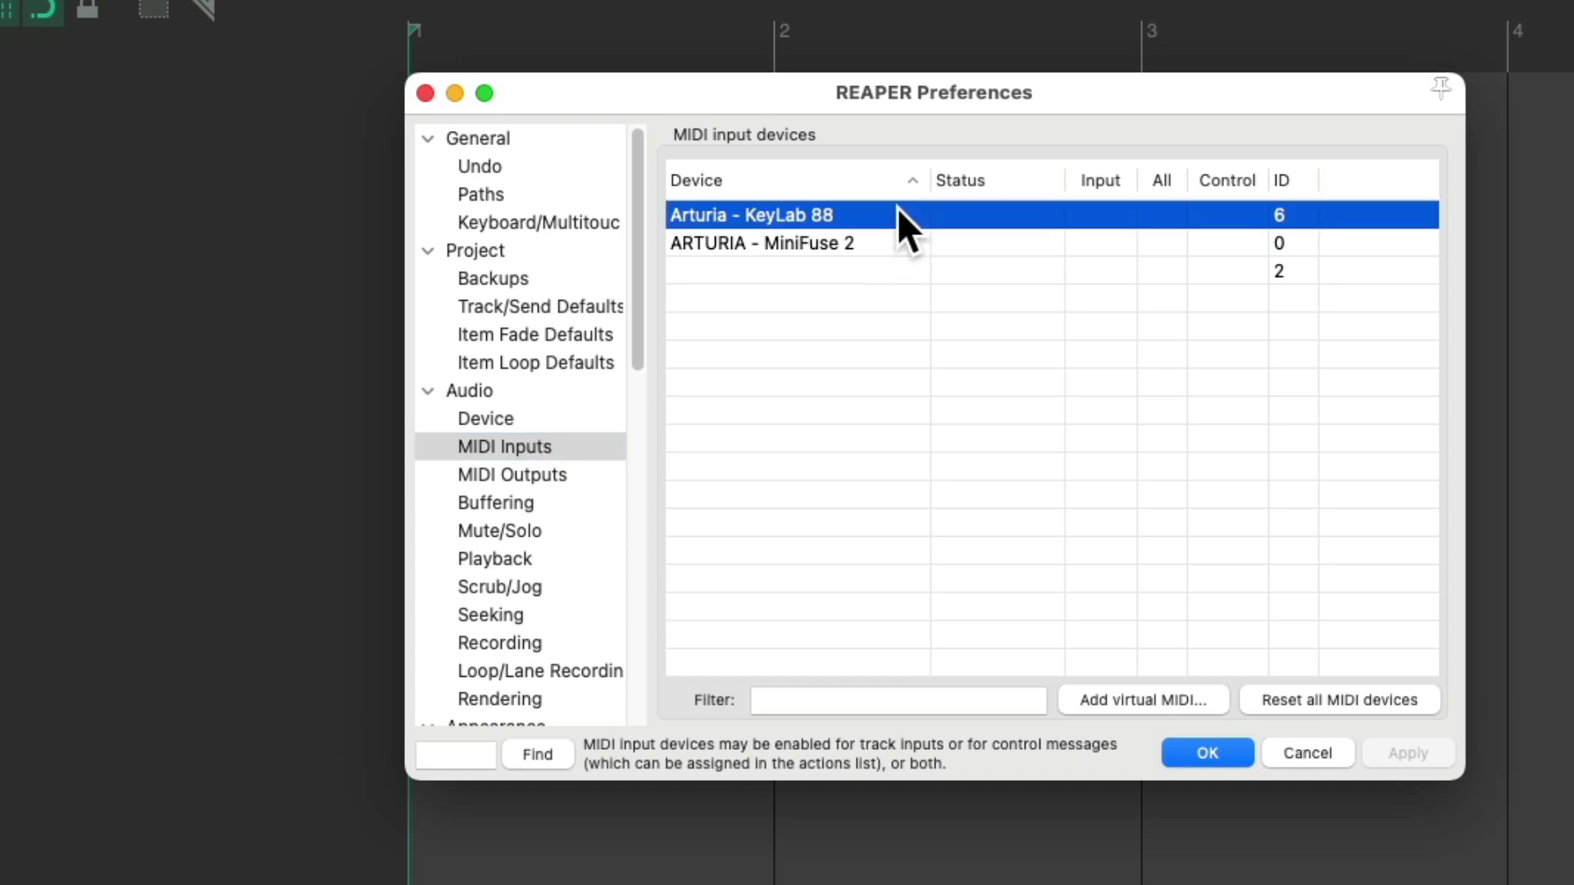
double_click(898, 210)
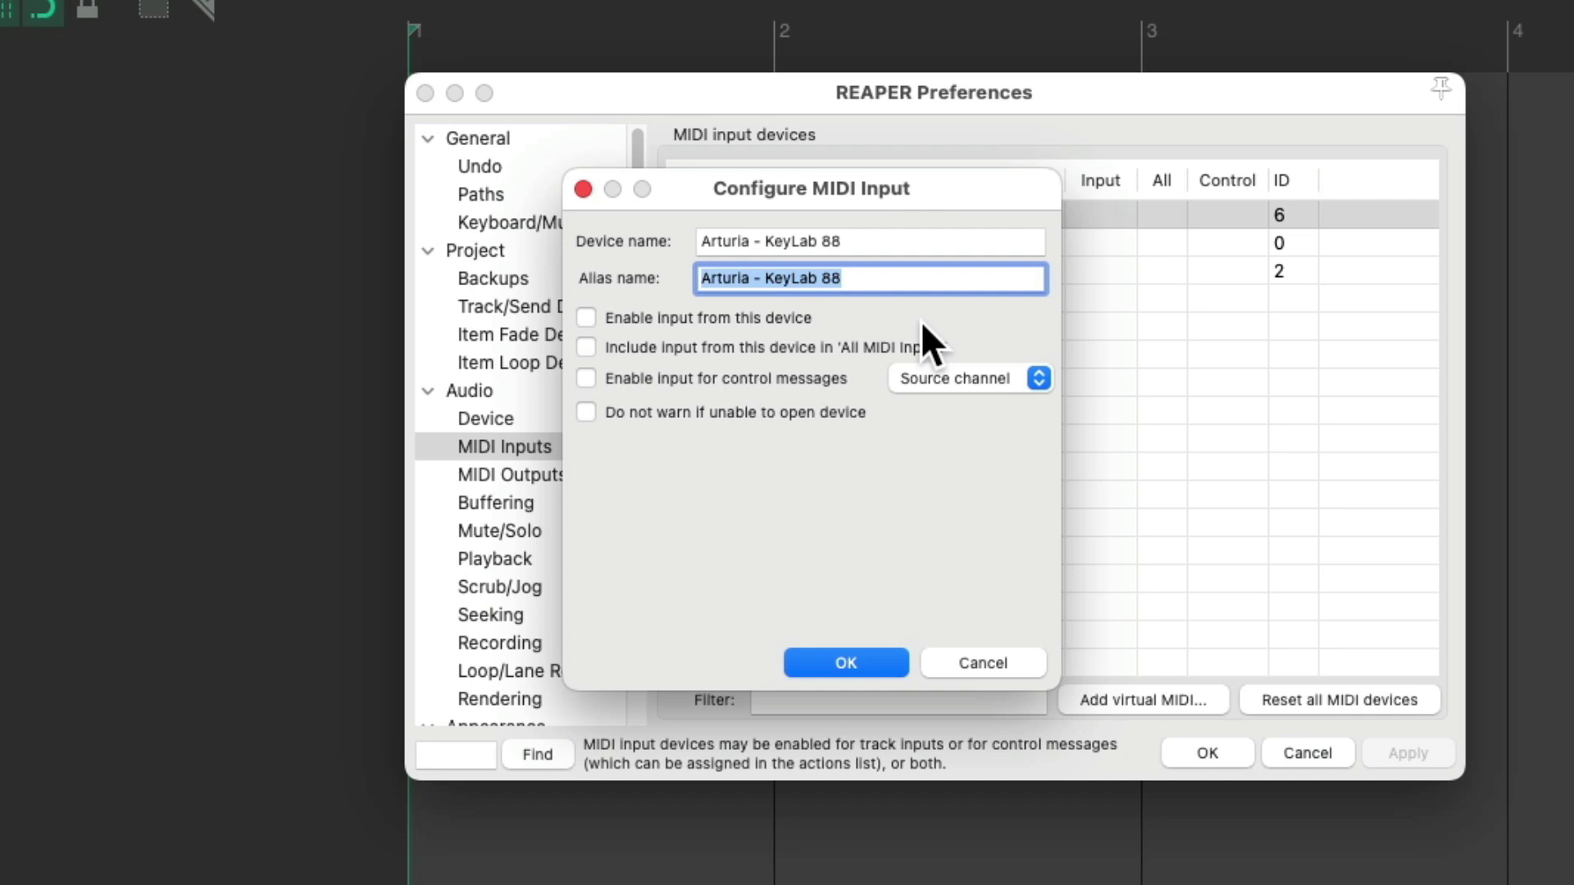
click(871, 242)
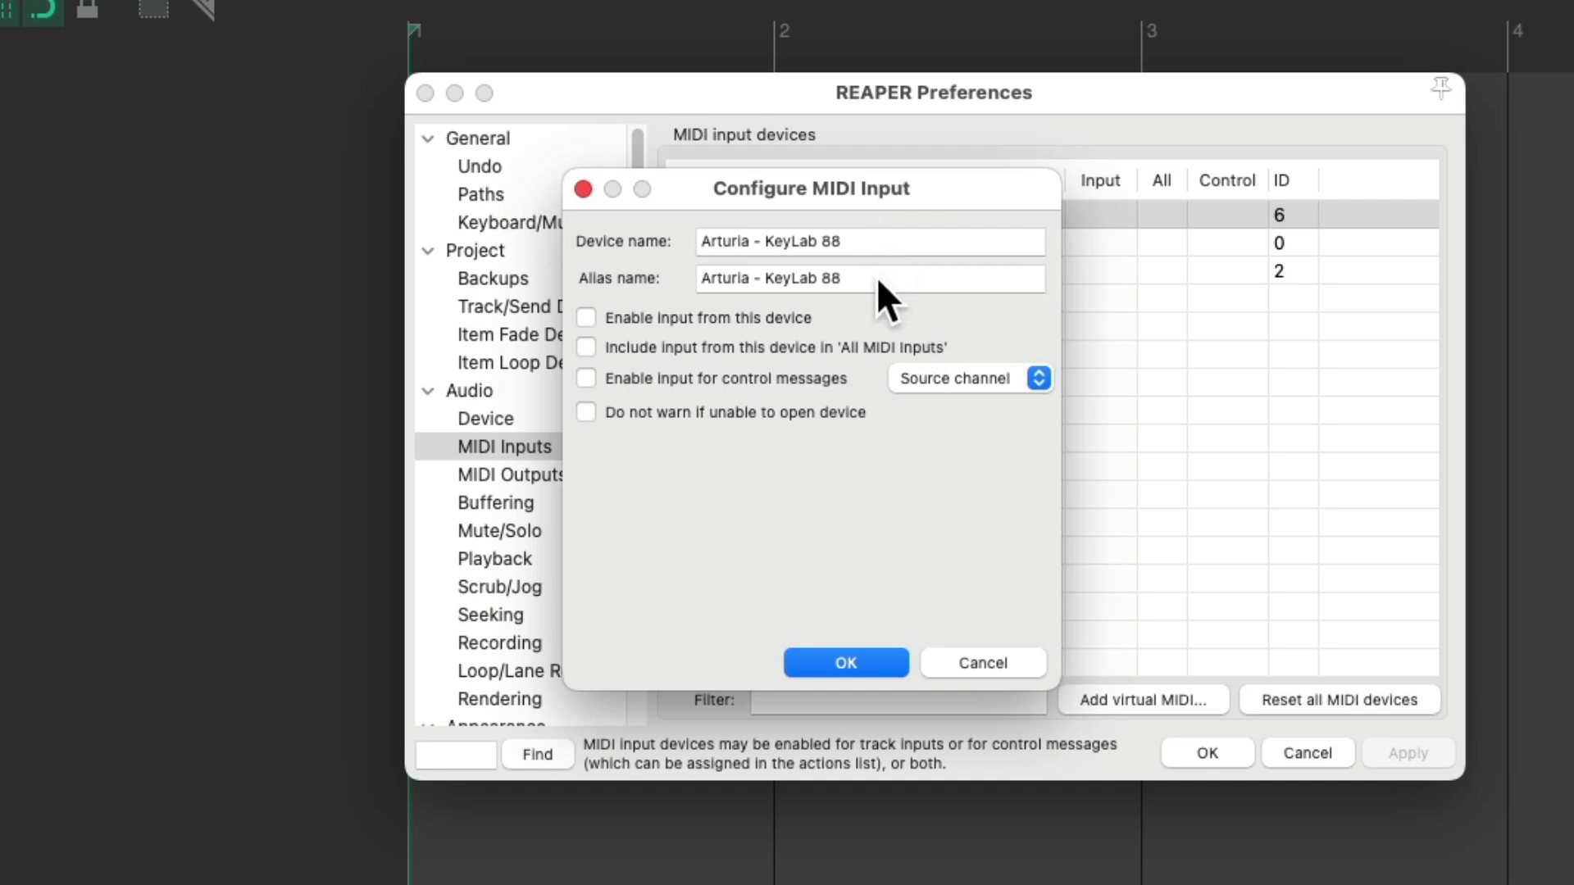
triple_click(876, 280)
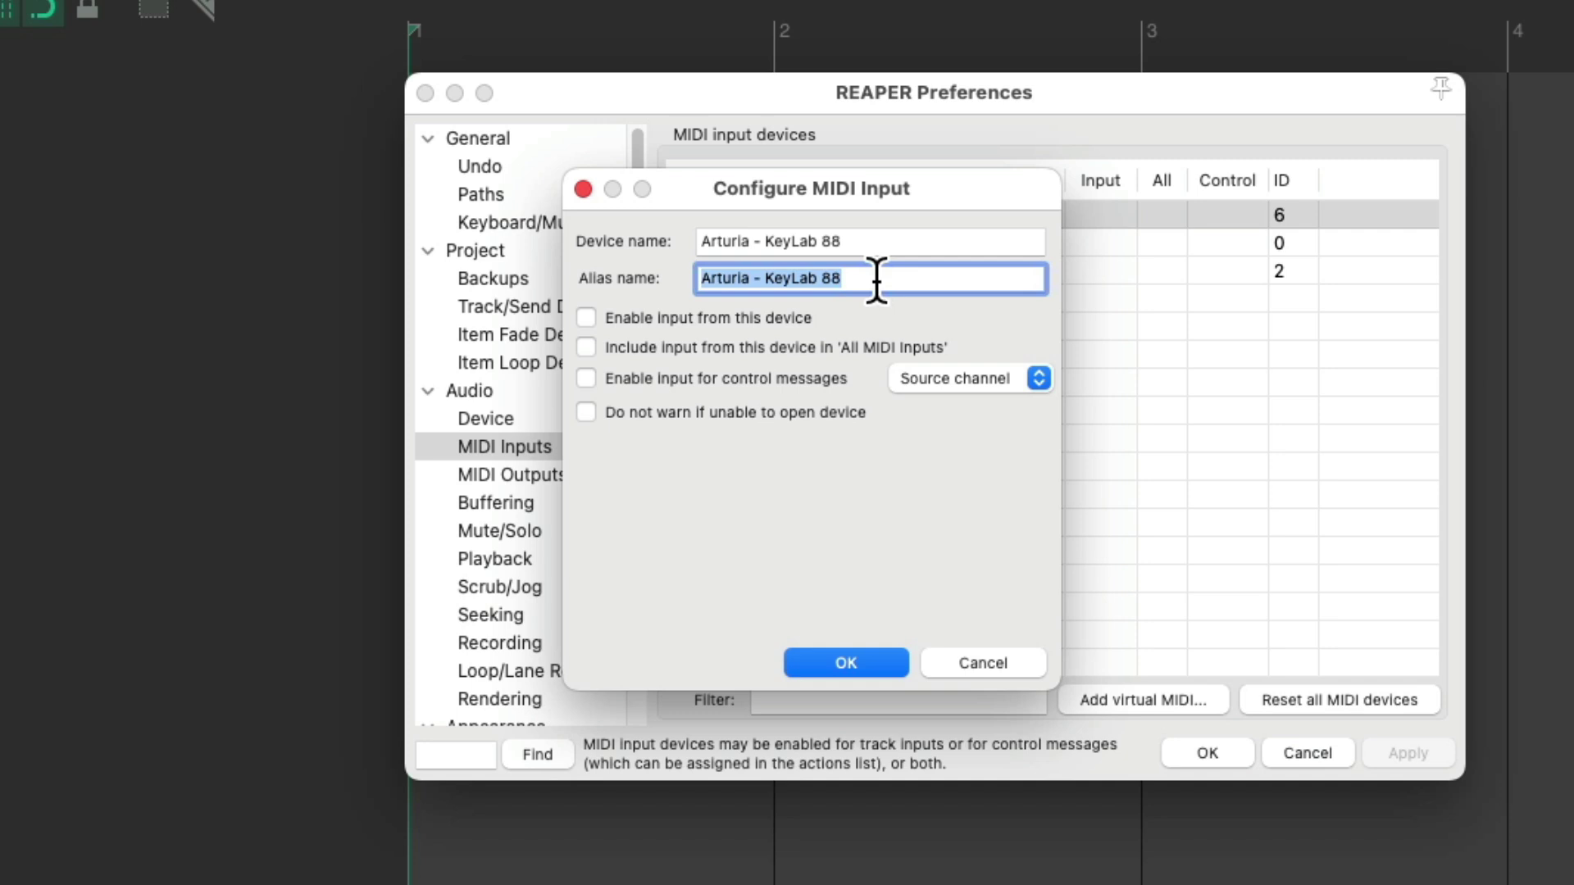
text(USB MIDI Keyboard)
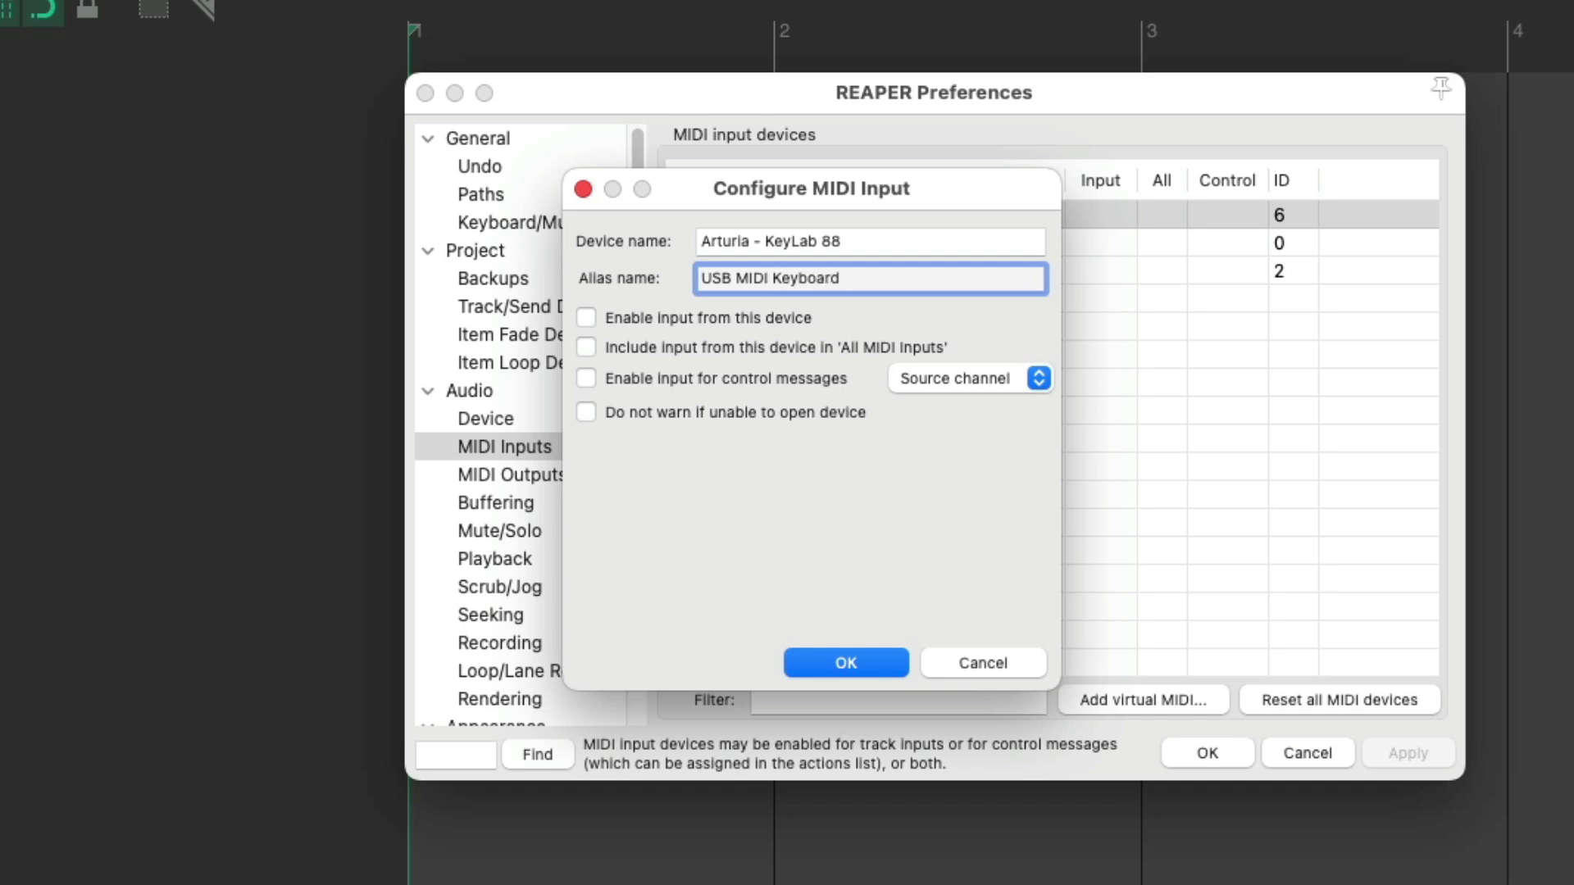
key(Return)
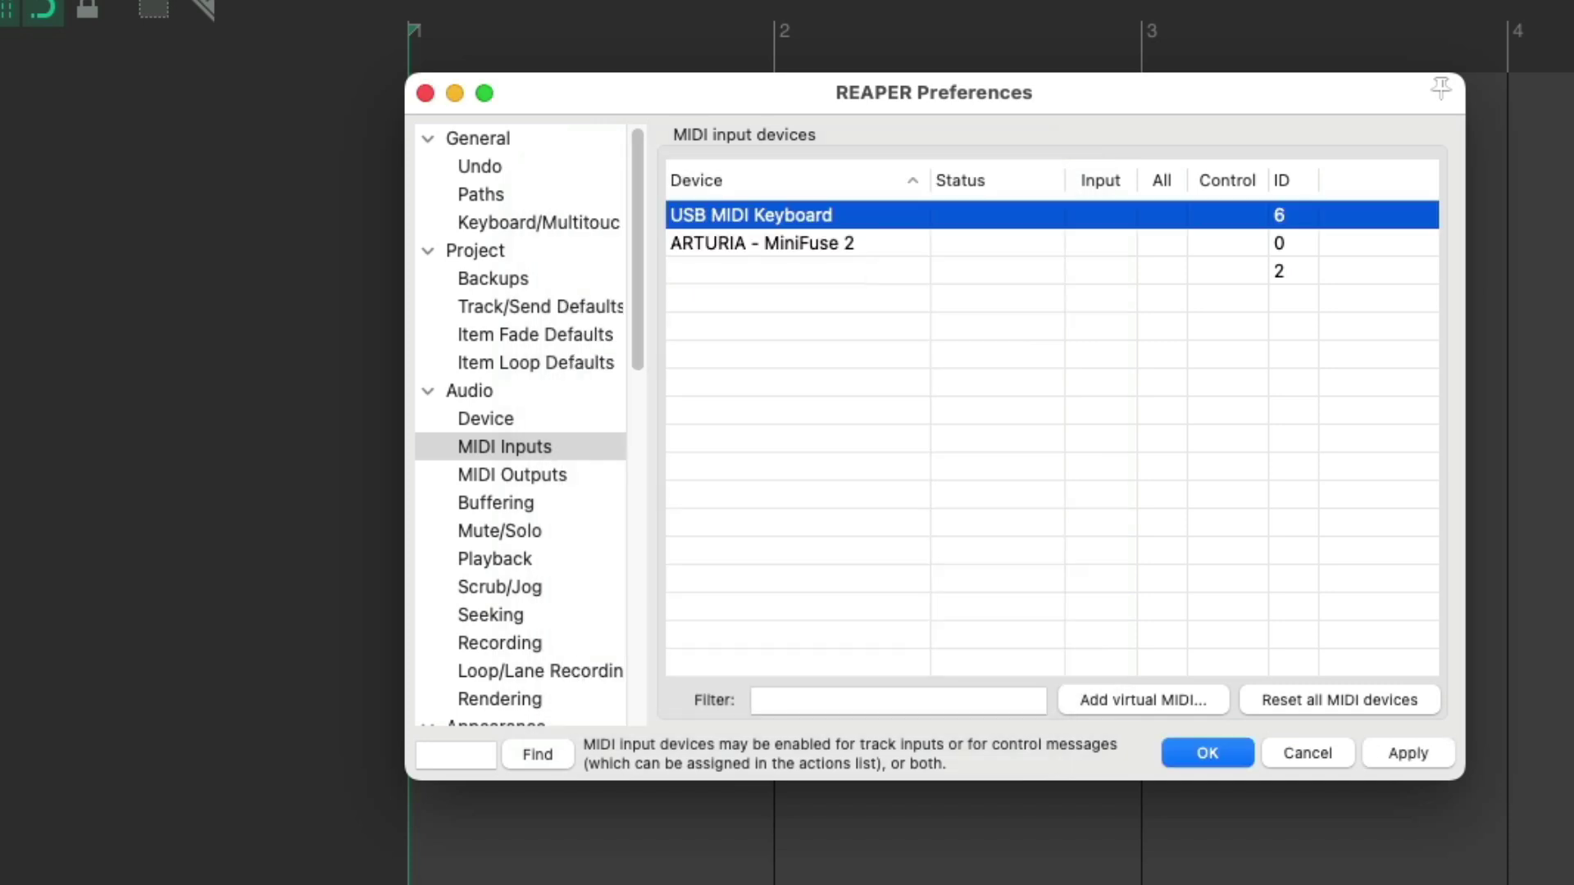
Give the ARTURIA - MiniFuse 2 input the alias 'Vintage MIDI Keys'.
double_click(904, 240)
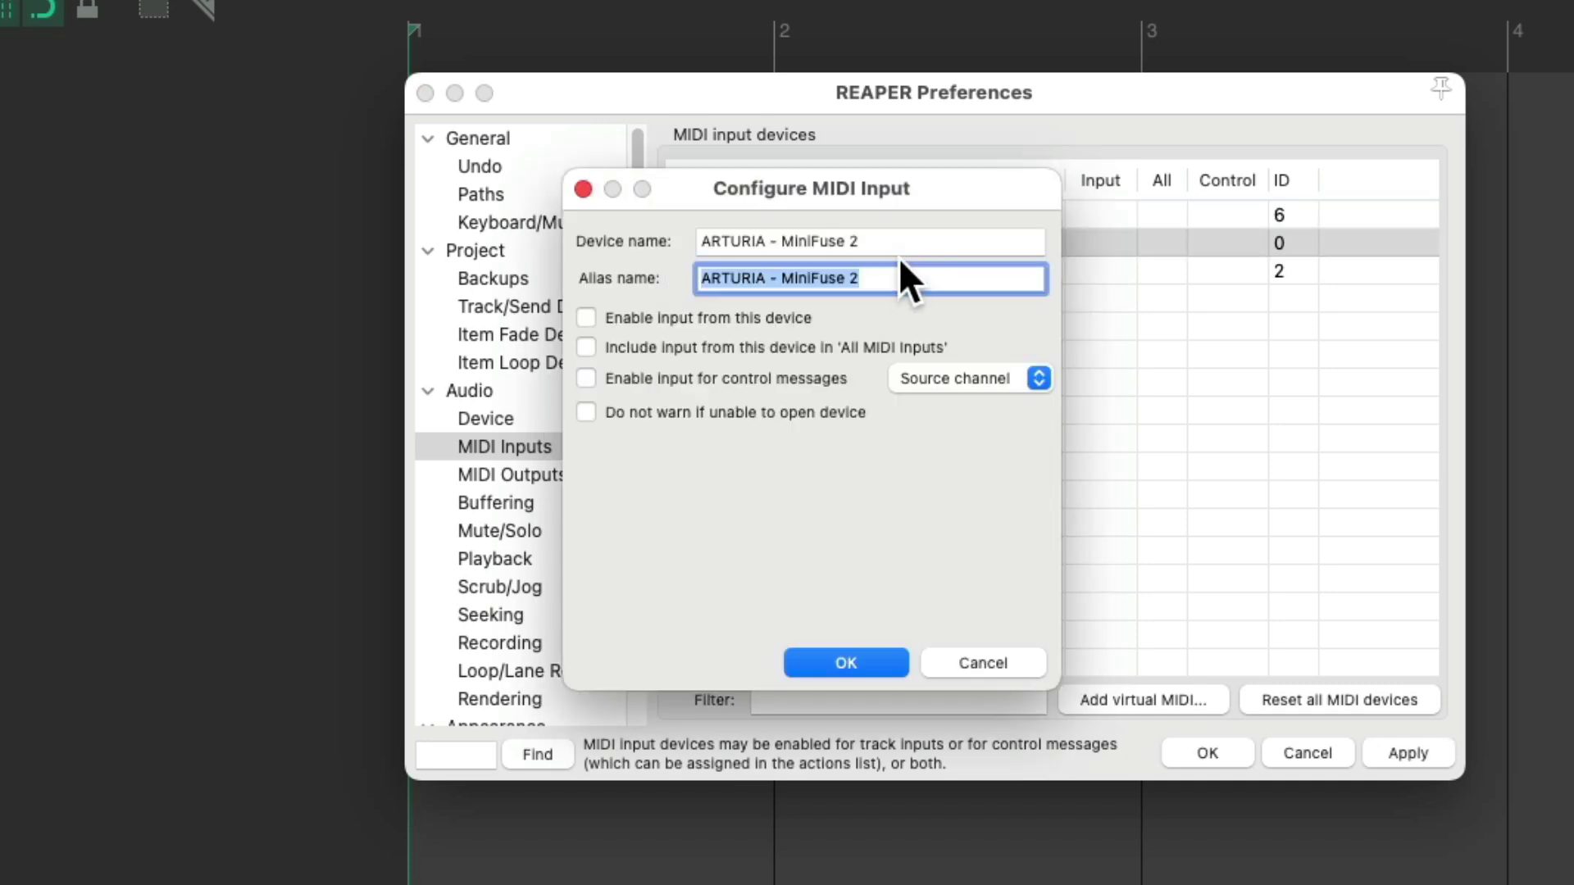
text(Vintage MIDI Keys)
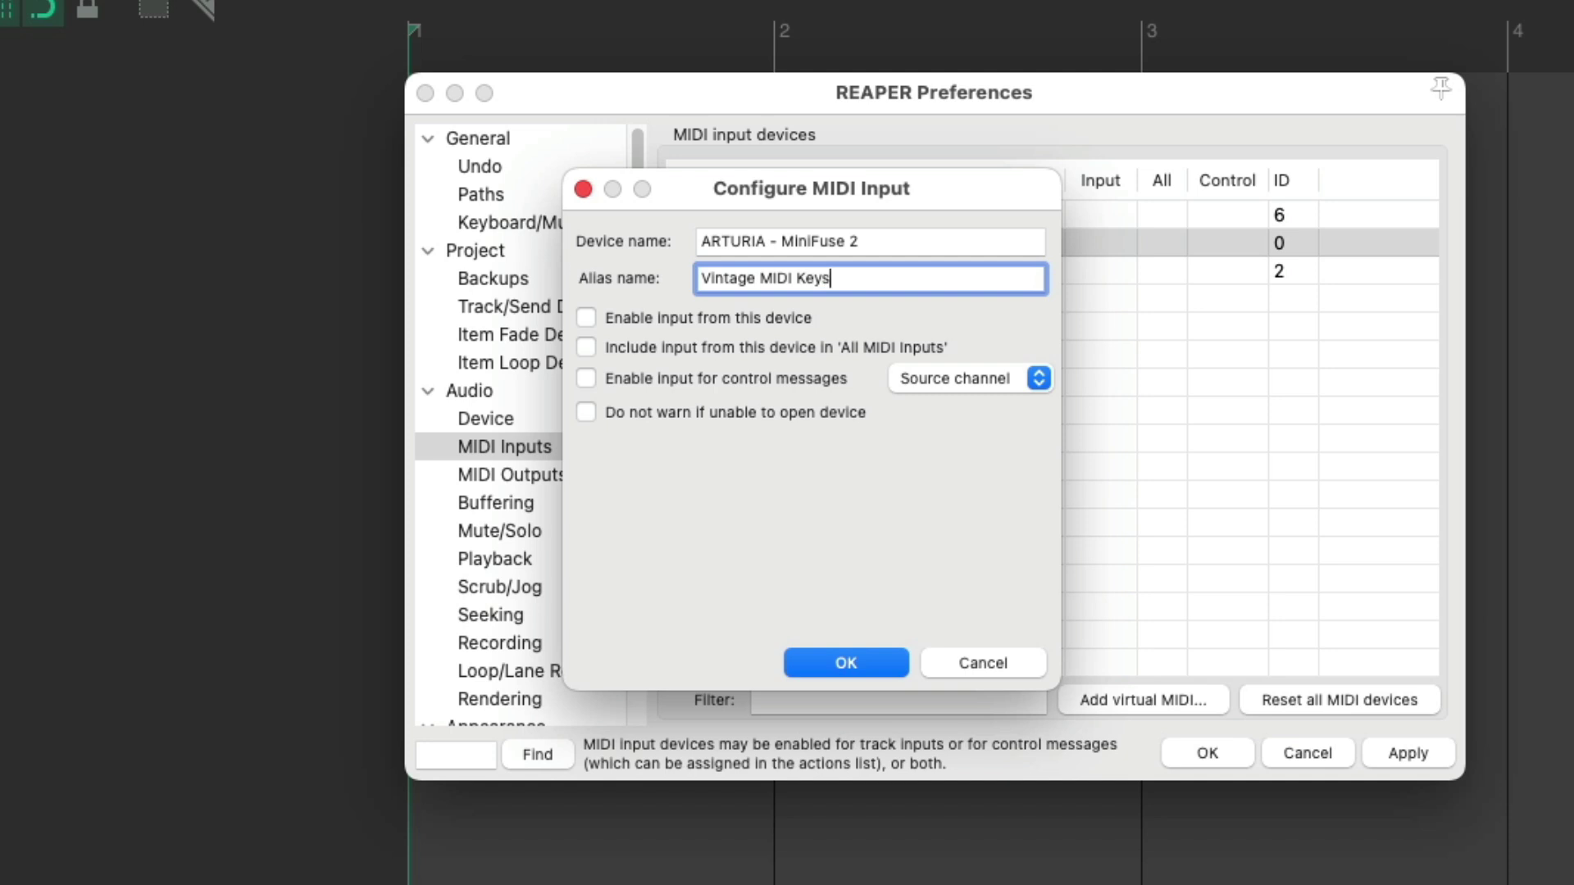
key(Return)
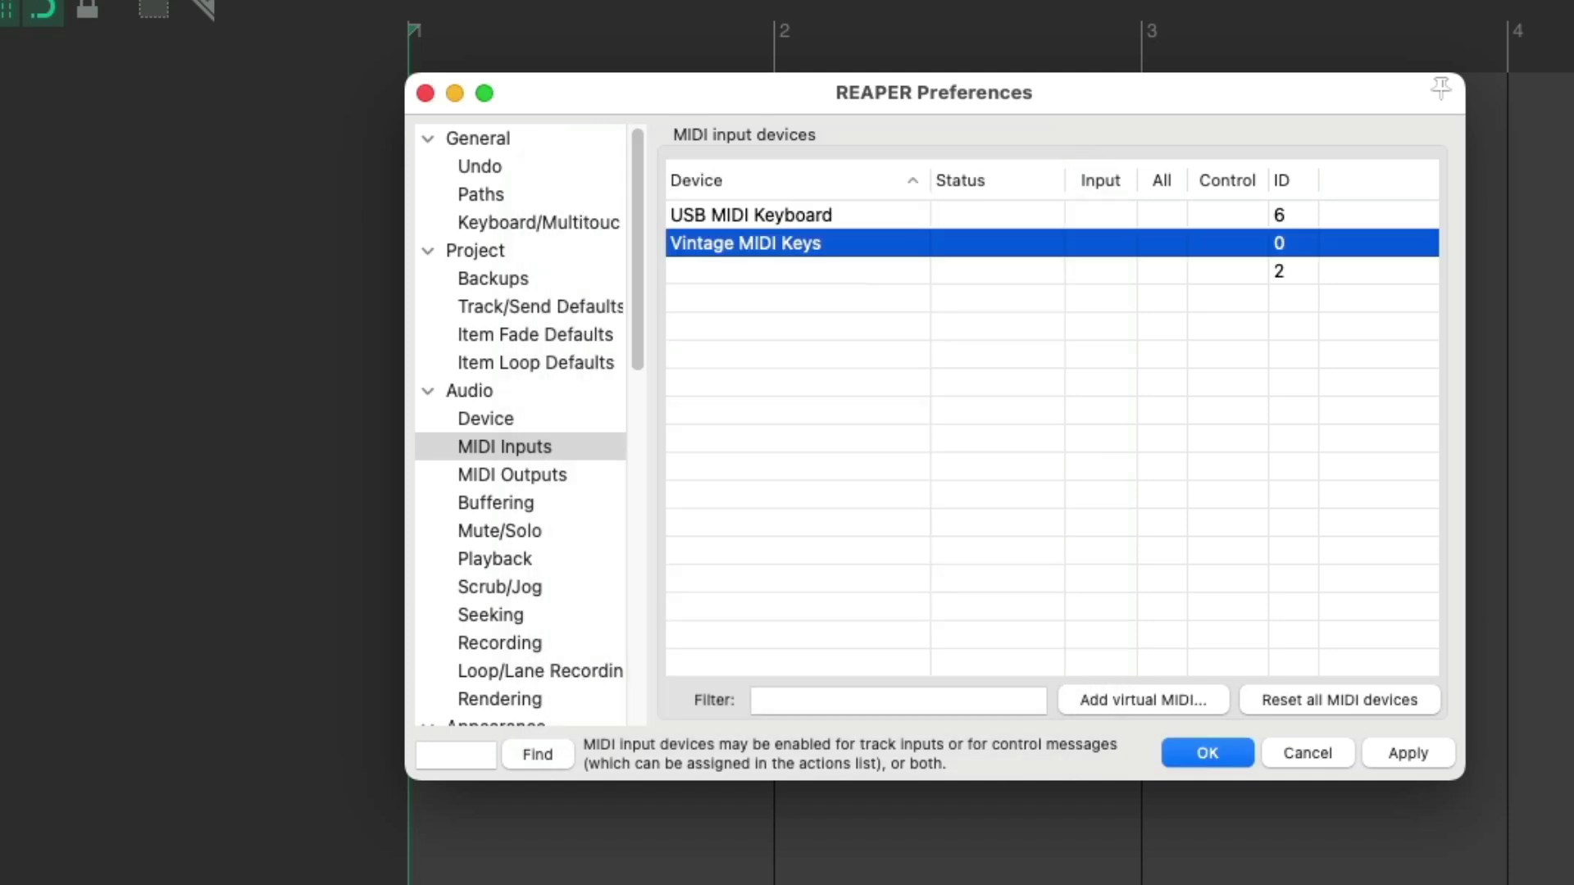
Enable Input, All MIDI Inputs and control messages for both USB MIDI Keyboard and Vintage MIDI Keys.
click(1140, 299)
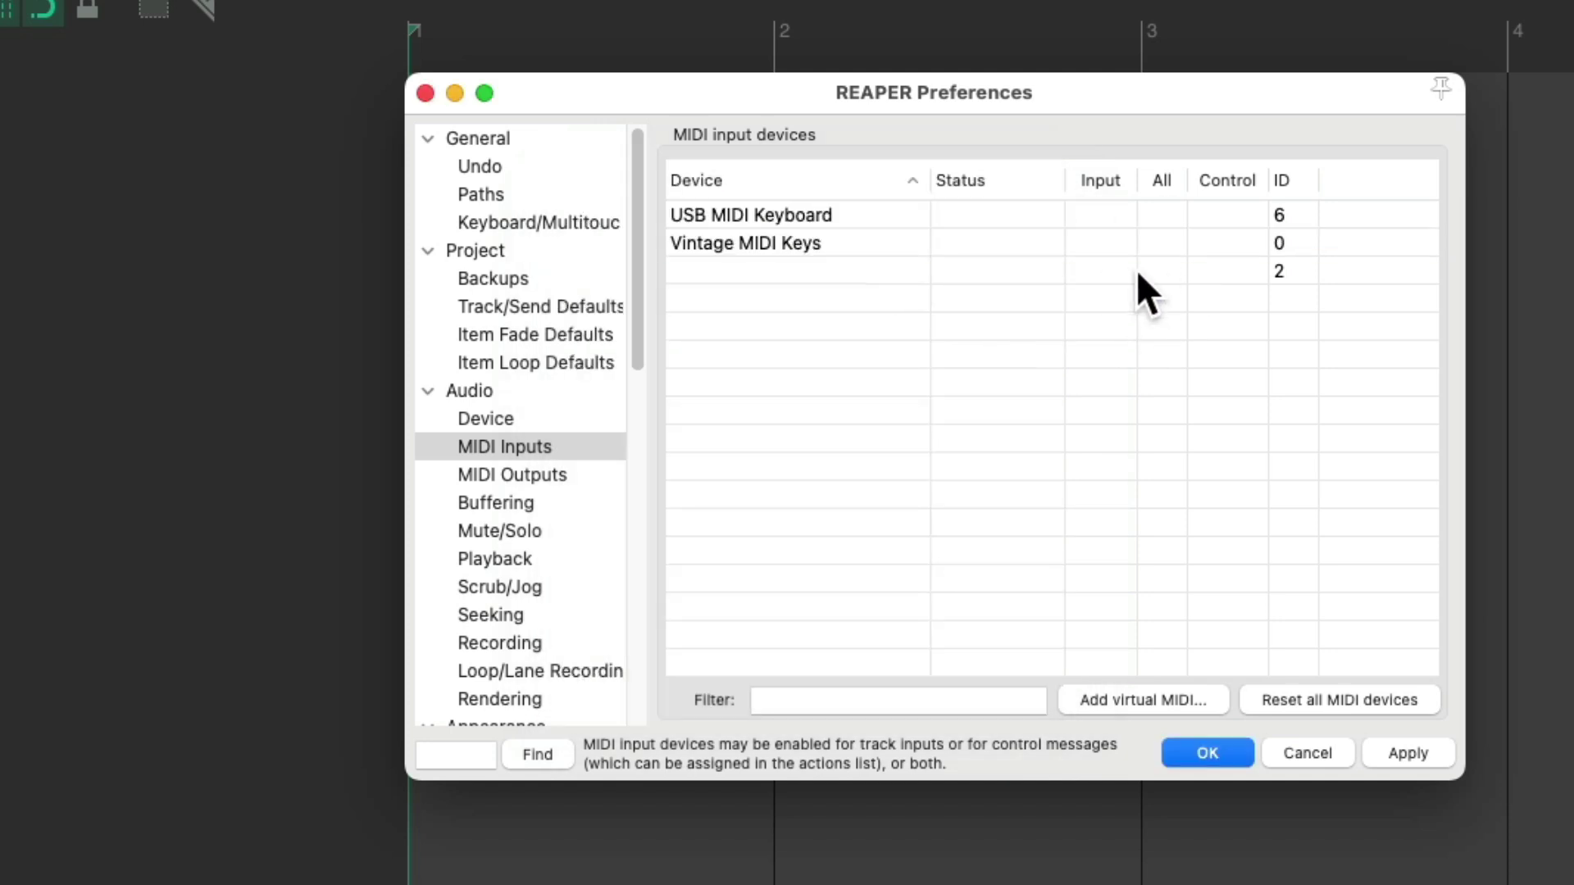
click(1103, 213)
click(1101, 245)
click(1170, 218)
click(1170, 246)
click(1167, 218)
click(1242, 217)
click(1230, 243)
Enable KeyLab 88 and MiniFuse 2 as MIDI outputs, leaving MIDI clock sending off.
click(589, 476)
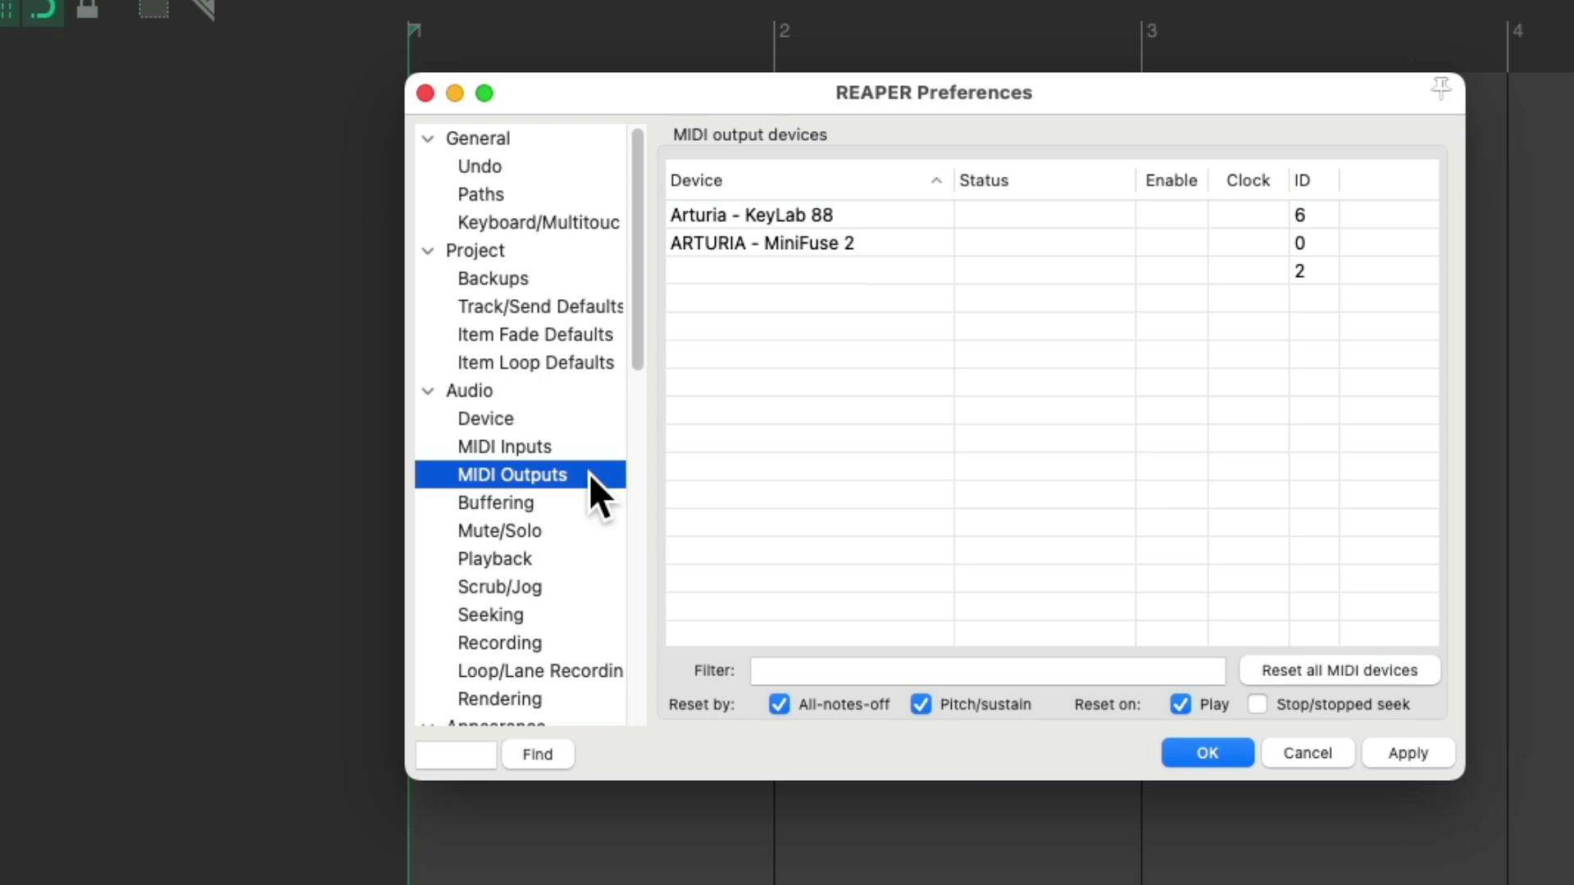
click(1188, 219)
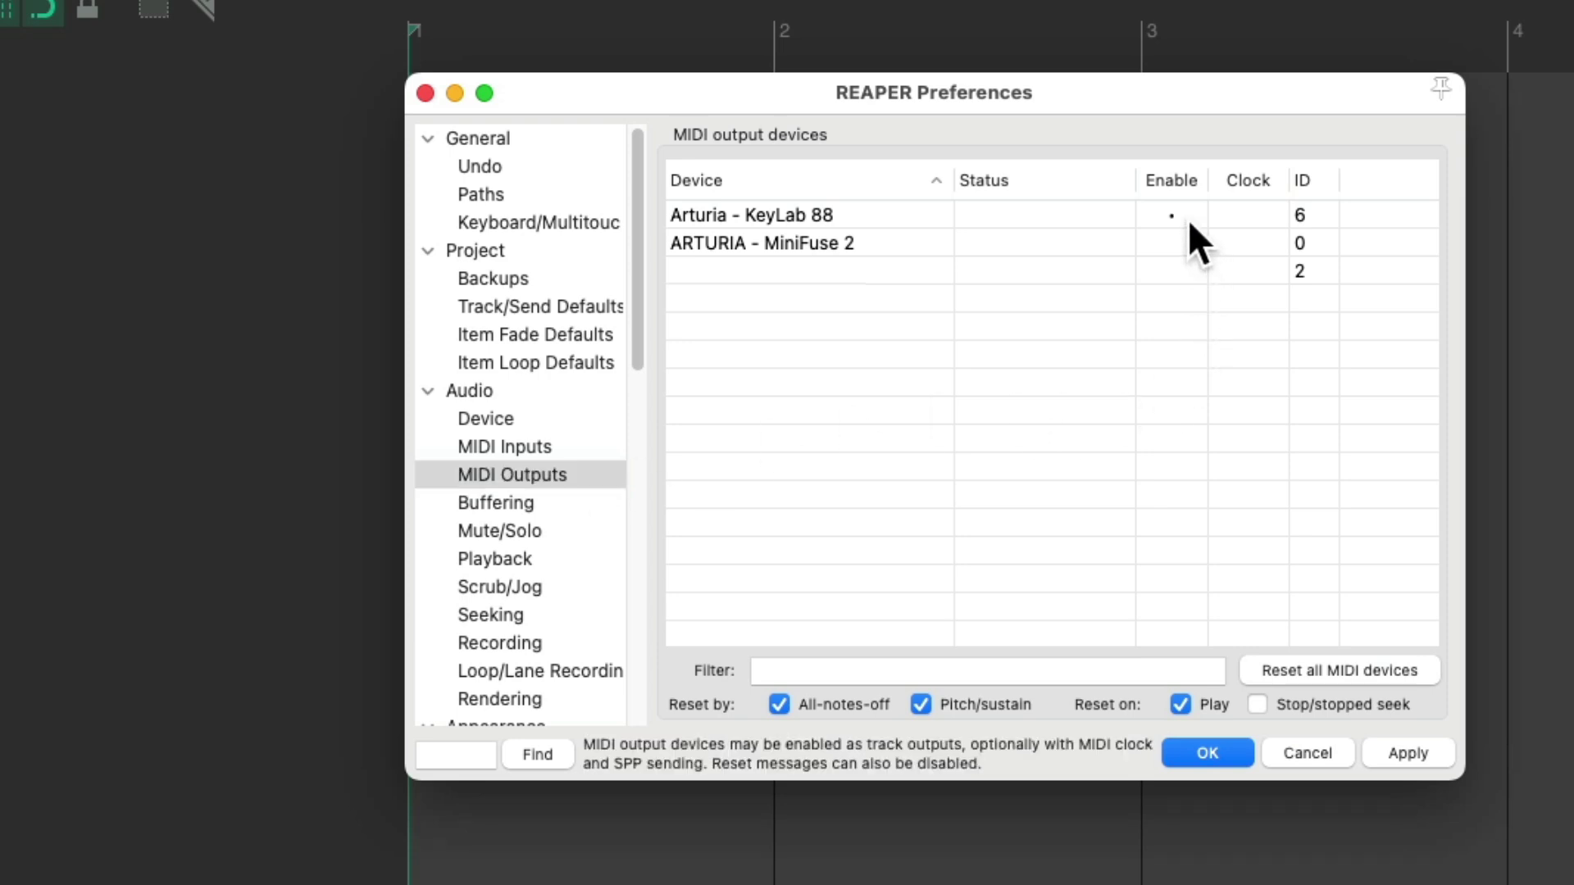
click(1183, 241)
click(1264, 214)
click(1262, 213)
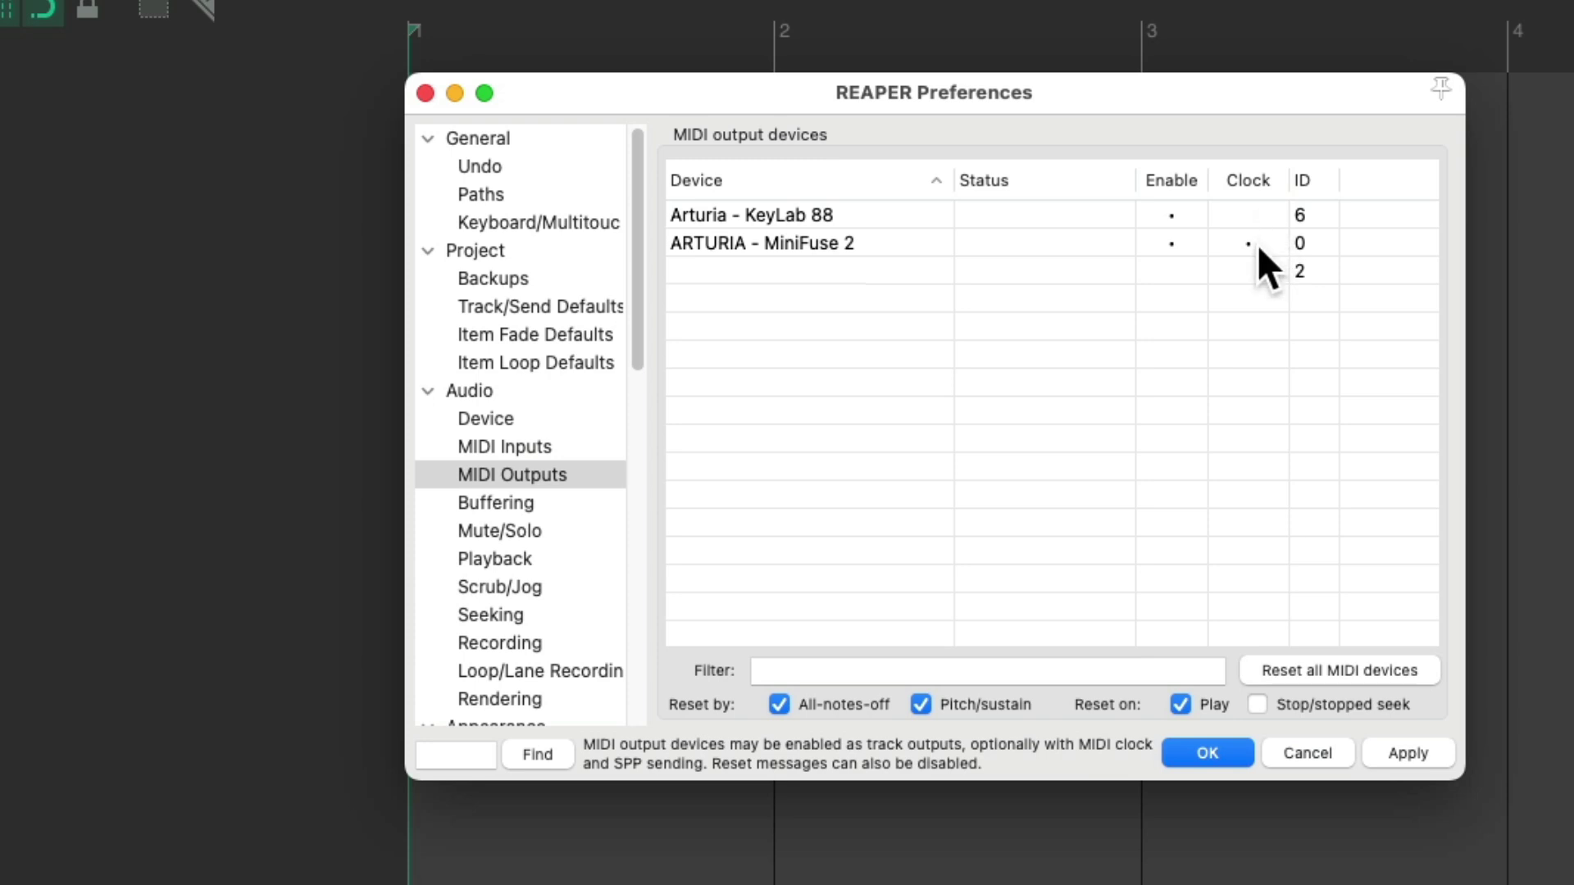
Close Preferences, add a track named 'MIDI Track', and arm it for recording.
click(1234, 751)
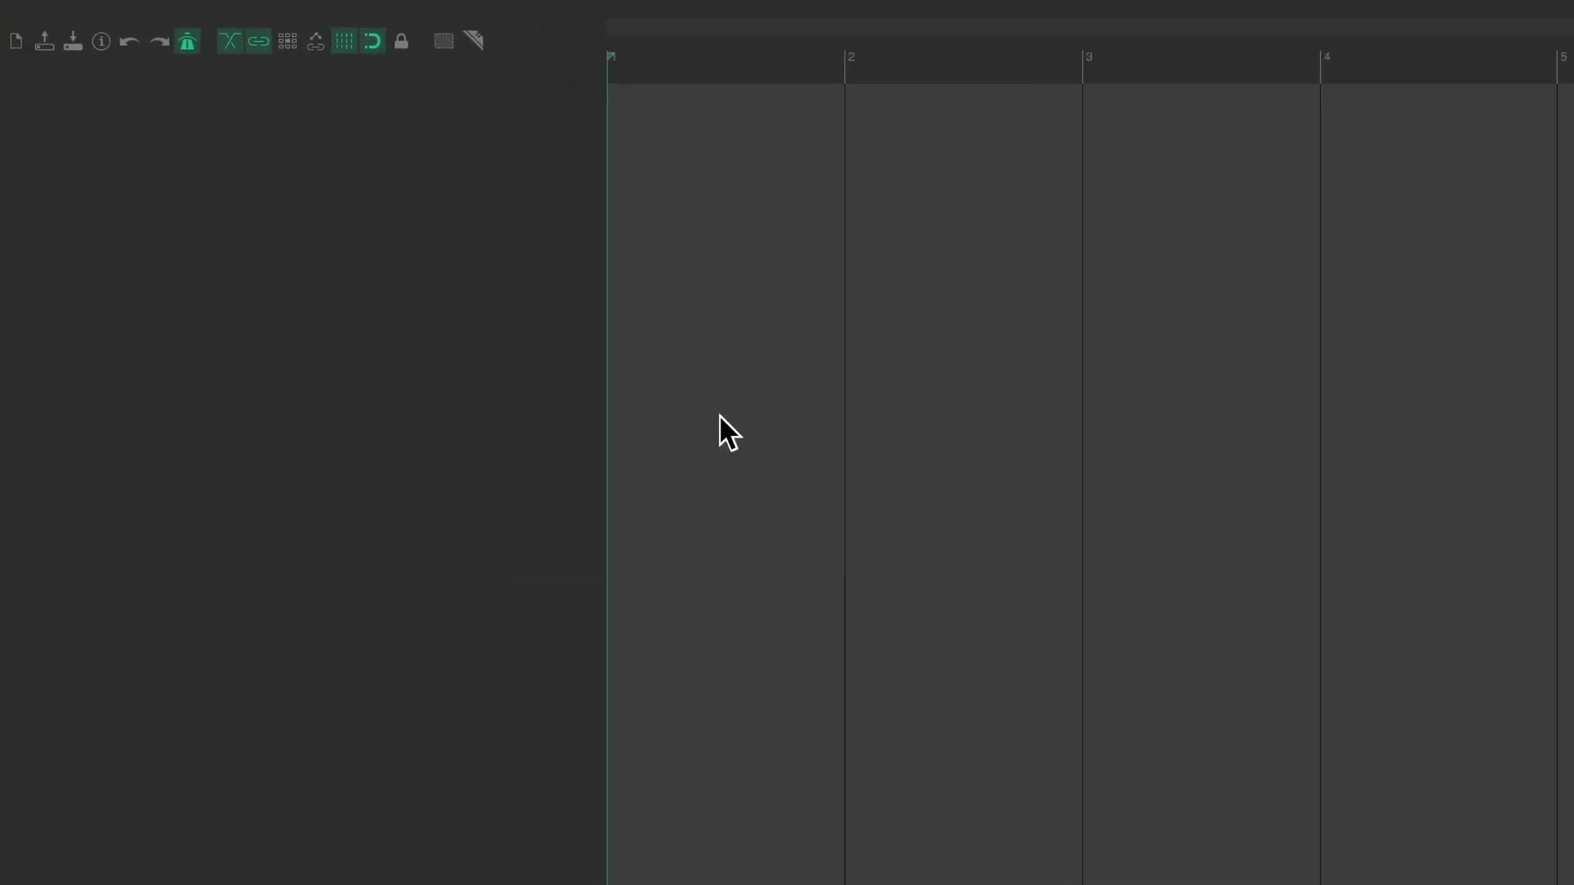
double_click(343, 287)
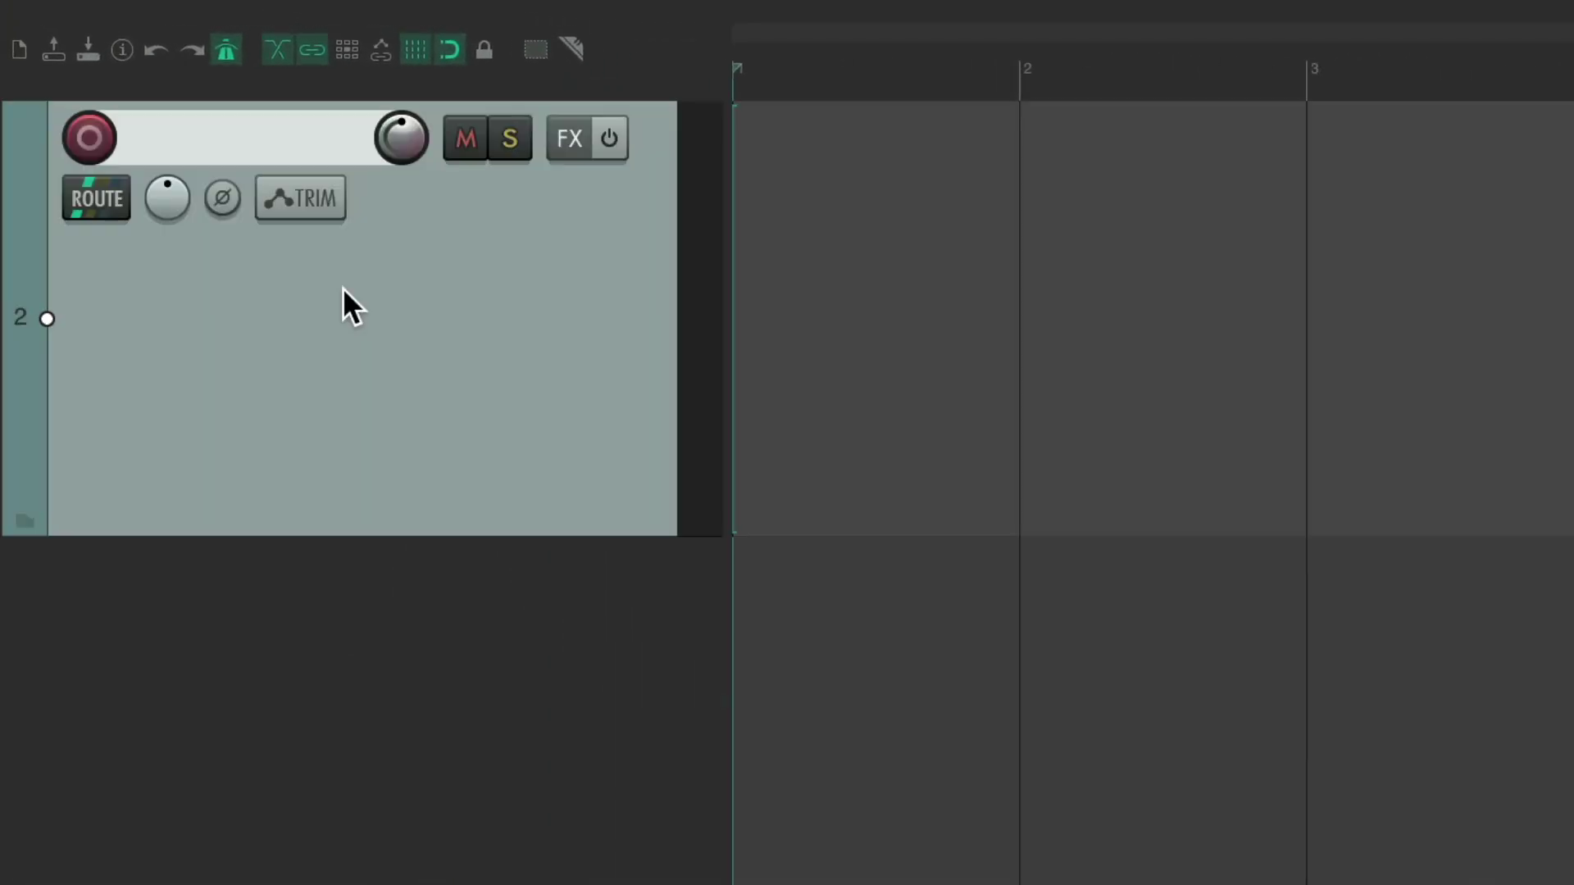
double_click(268, 123)
text(MIDI Track)
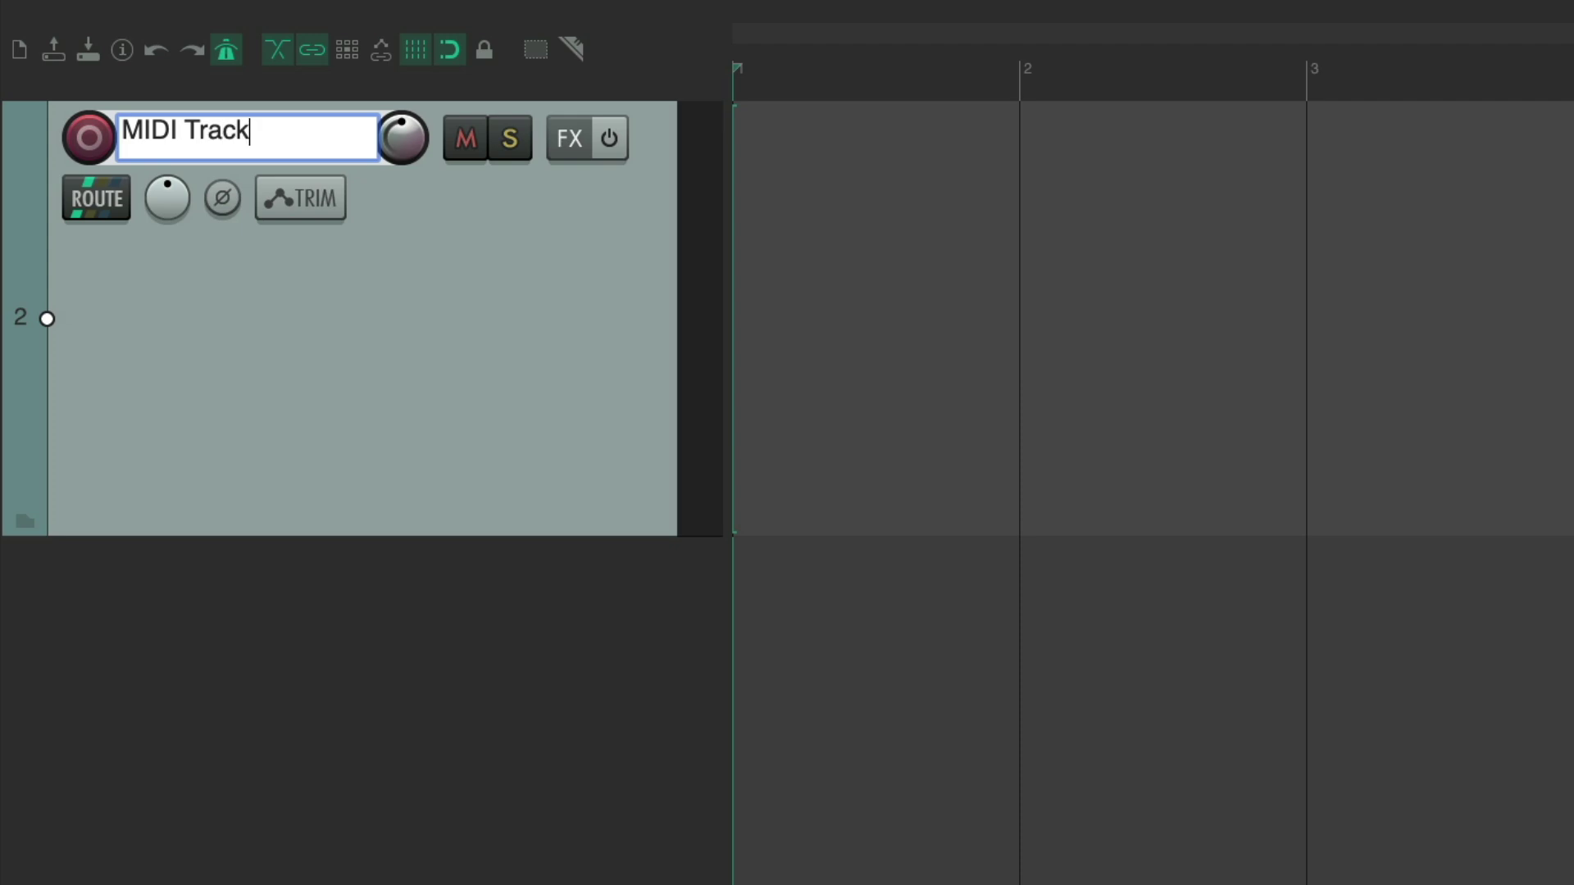
key(Return)
click(91, 136)
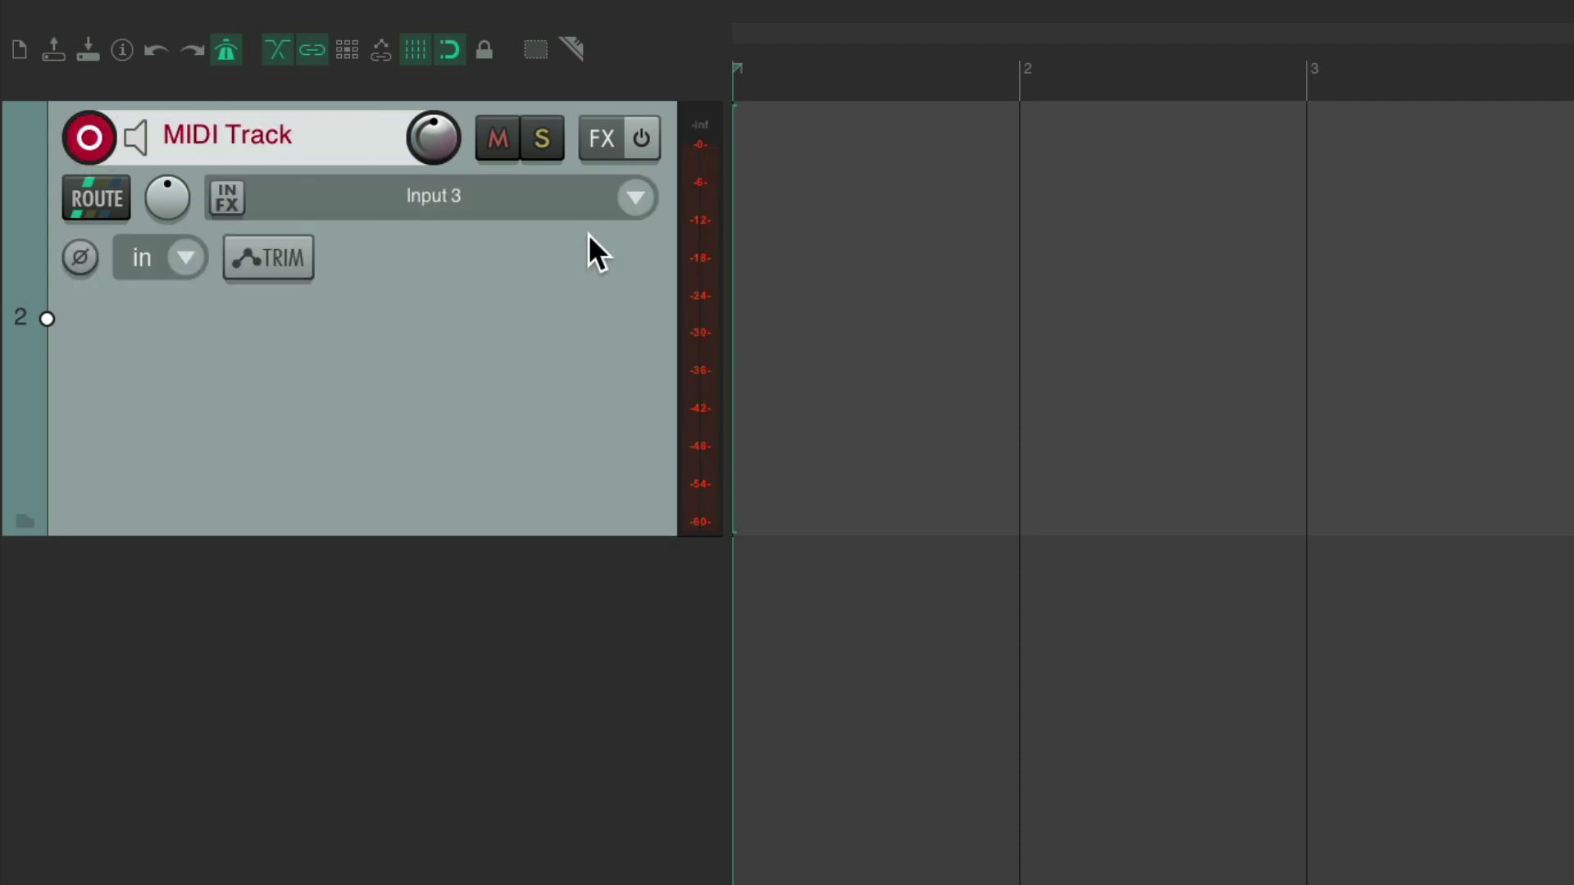
Browse the track's Input: MIDI choices showing USB MIDI Keyboard and Vintage MIDI Keys.
click(635, 200)
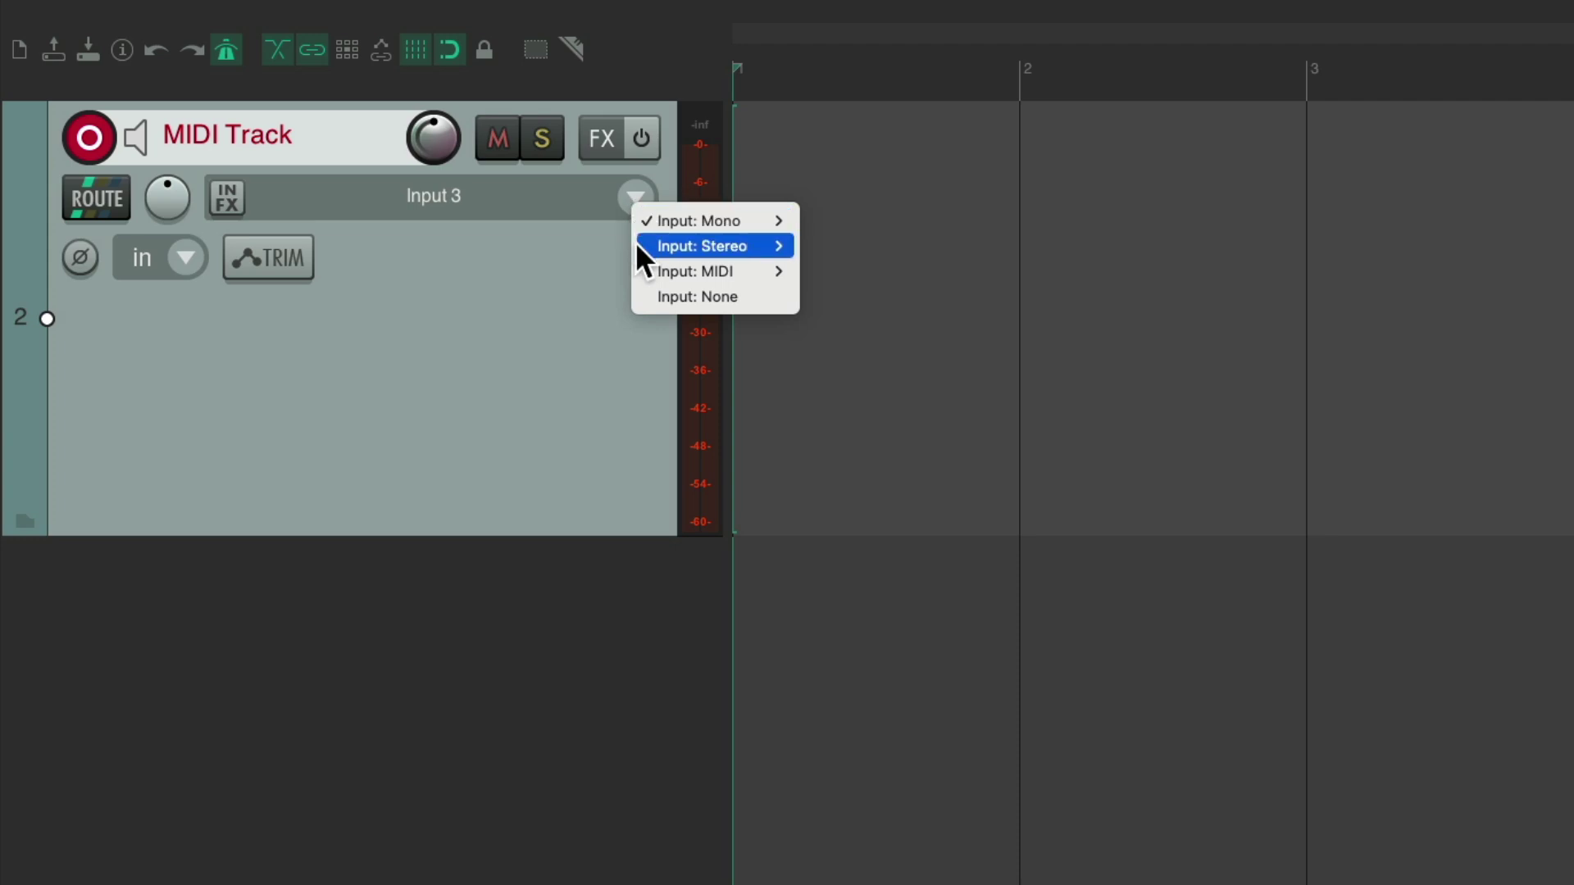
mouse_move(642, 274)
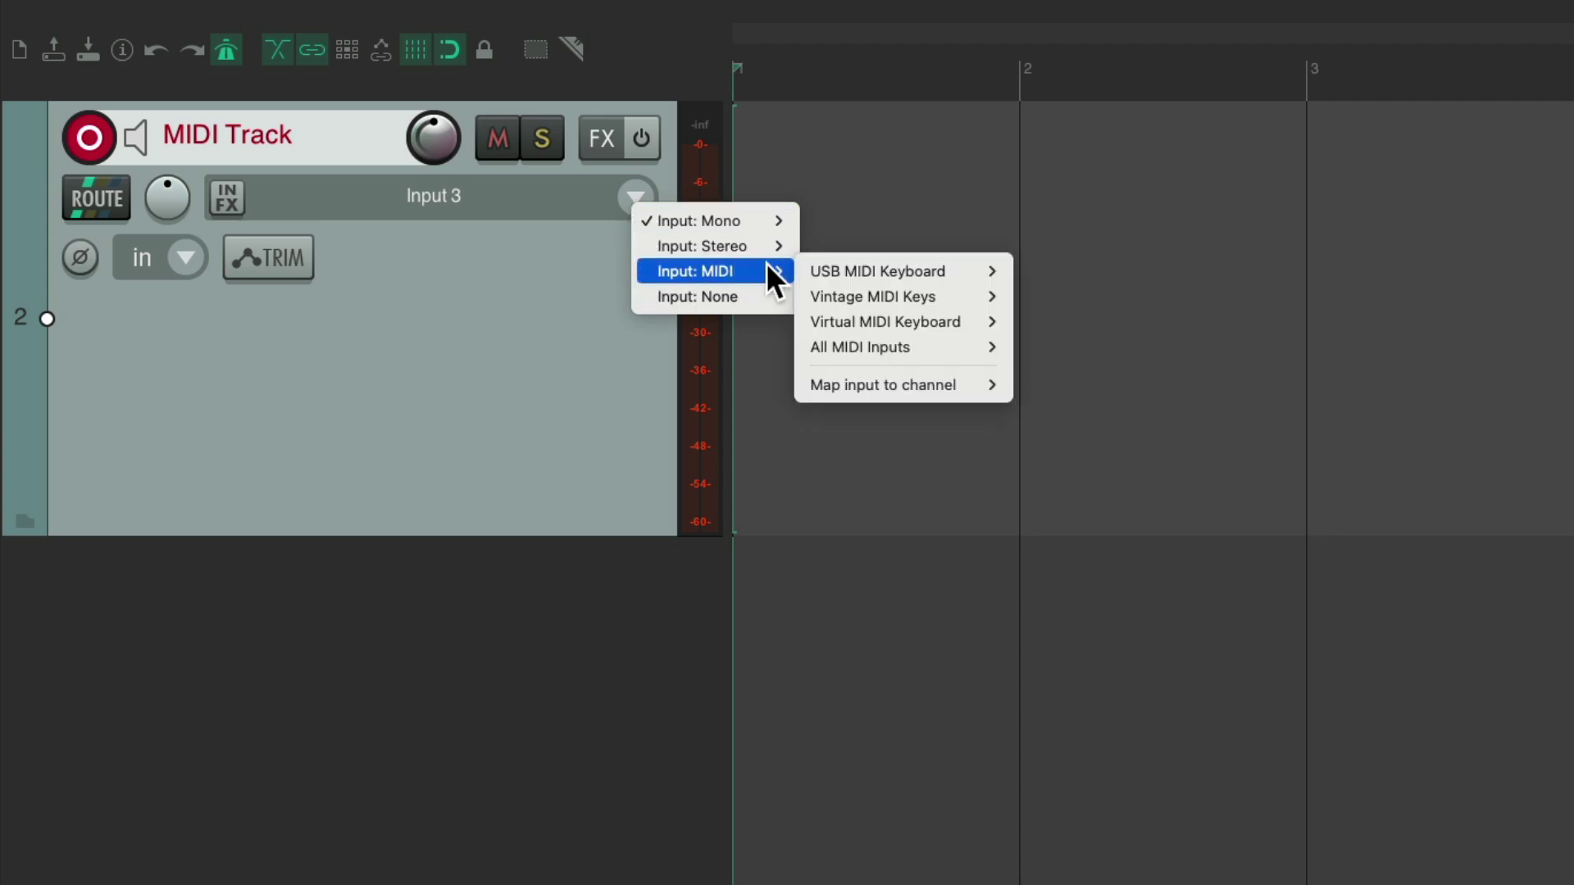
mouse_move(799, 271)
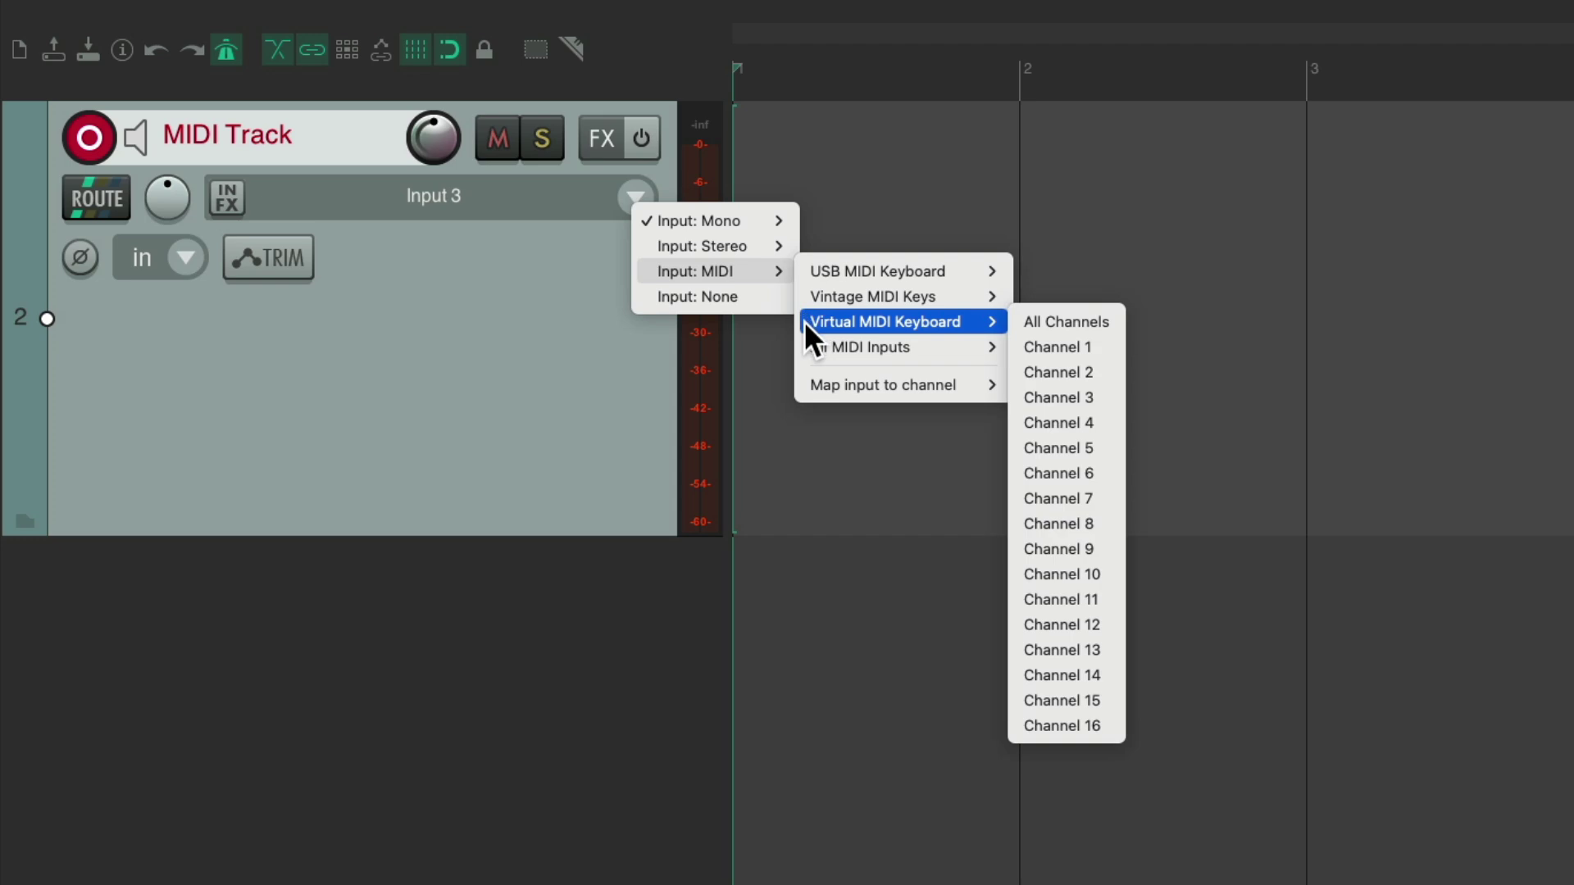
Dismiss the input menu and show the Virtual MIDI Keyboard from the View menu.
click(525, 197)
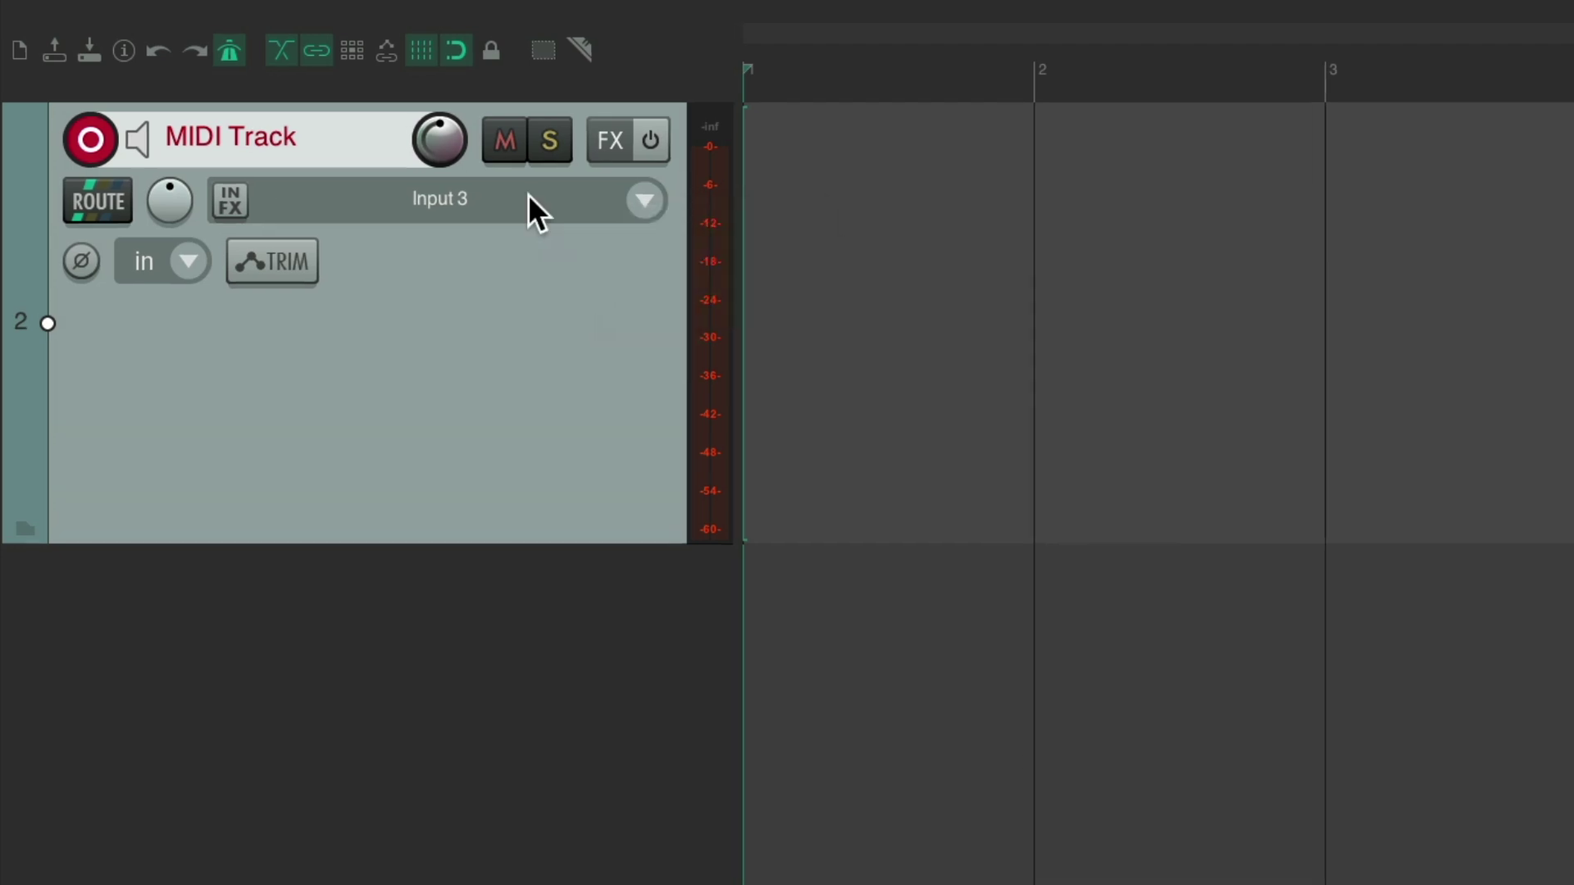
click(291, 11)
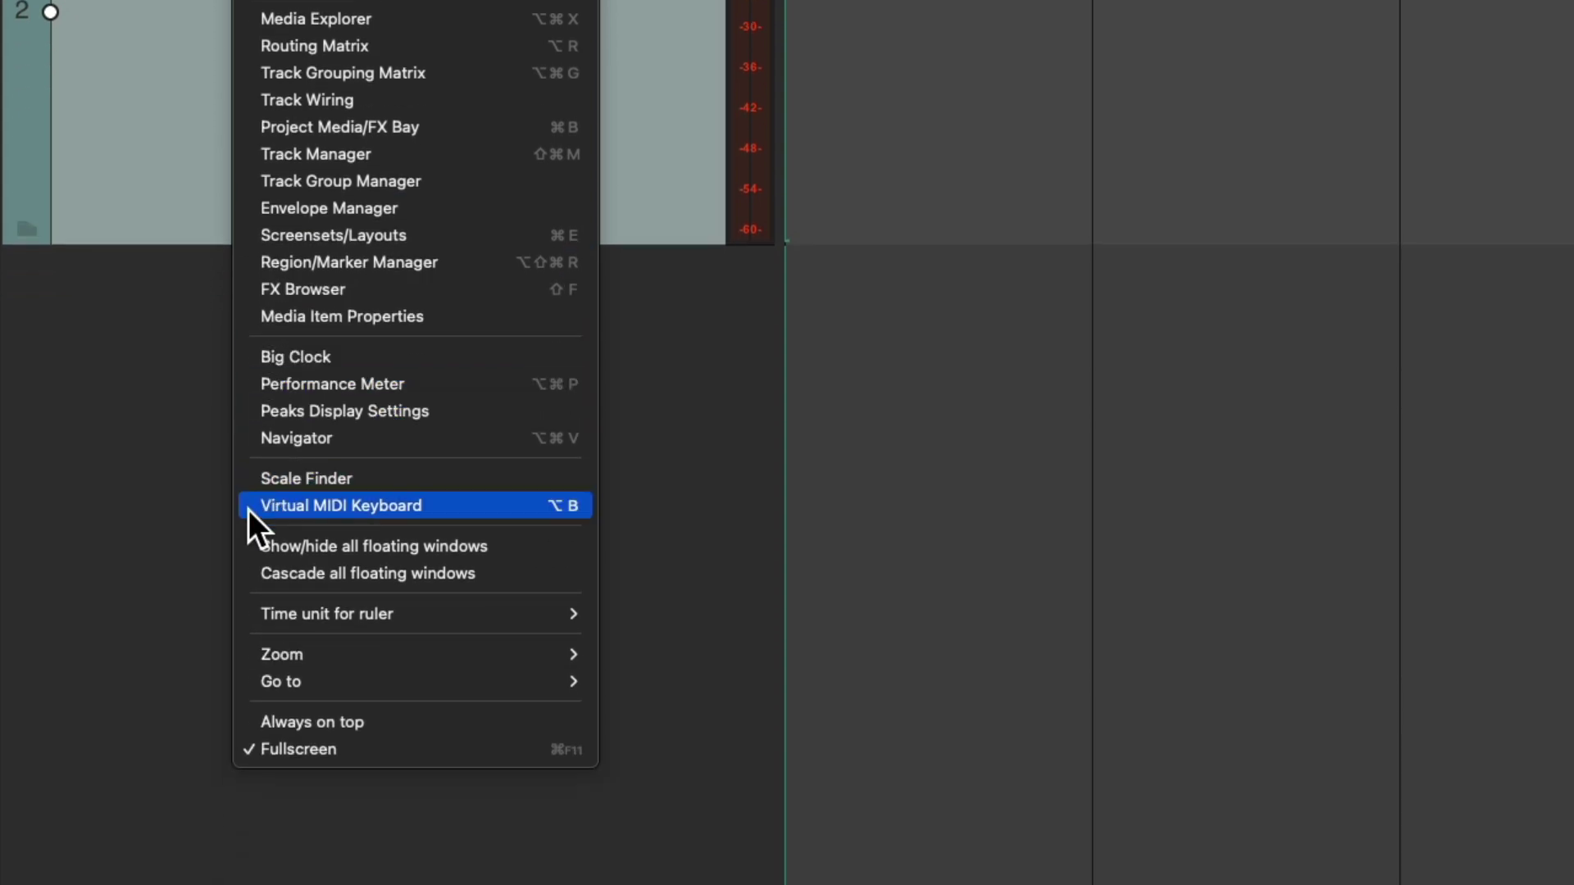
click(248, 510)
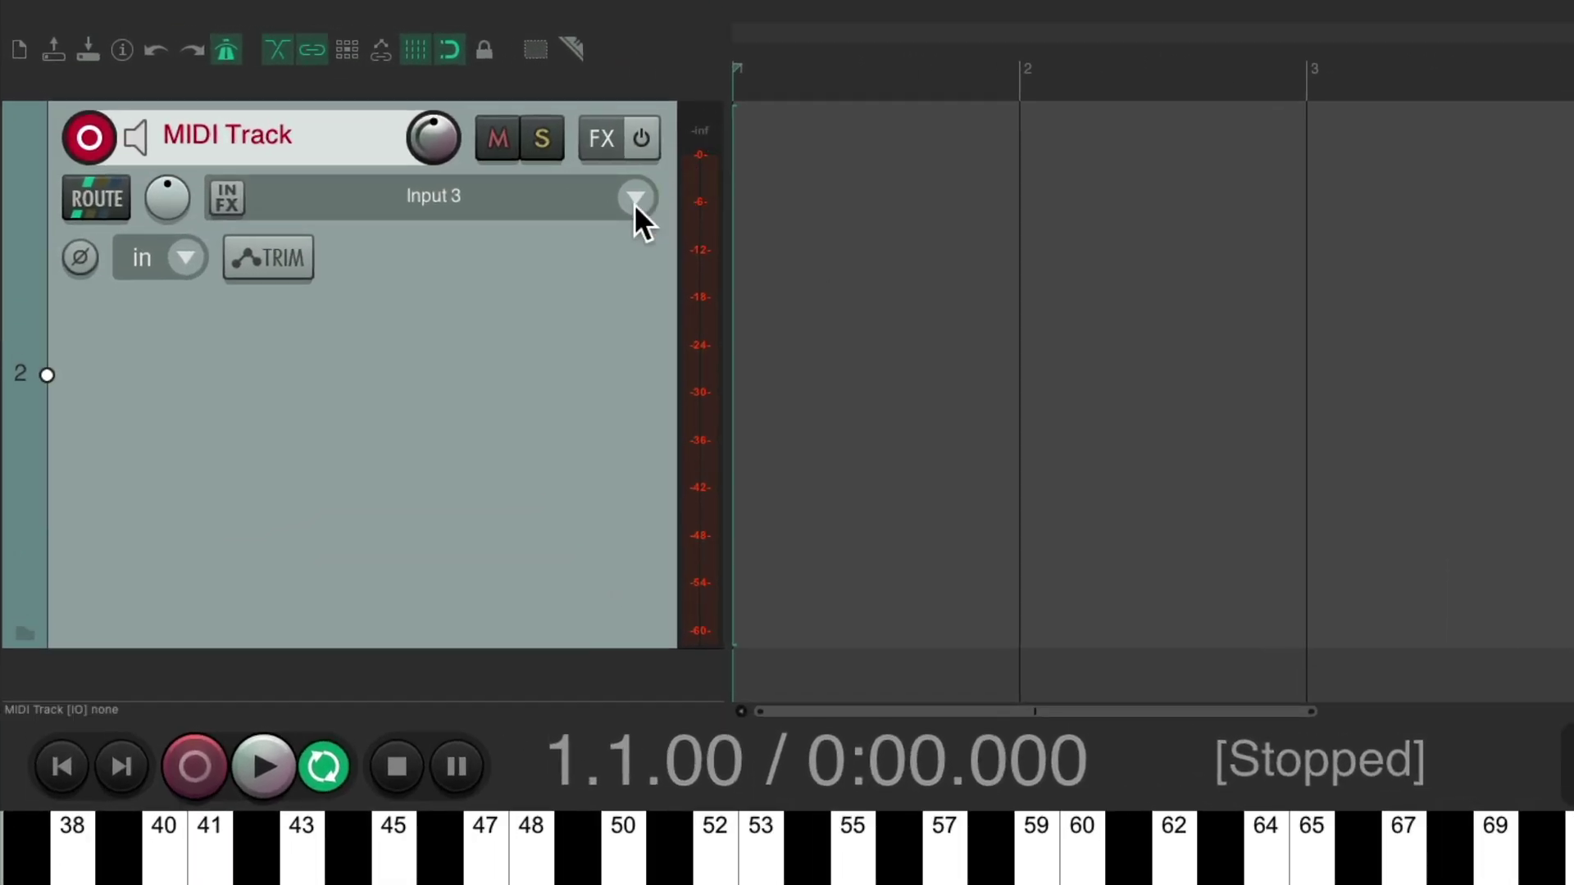
click(461, 144)
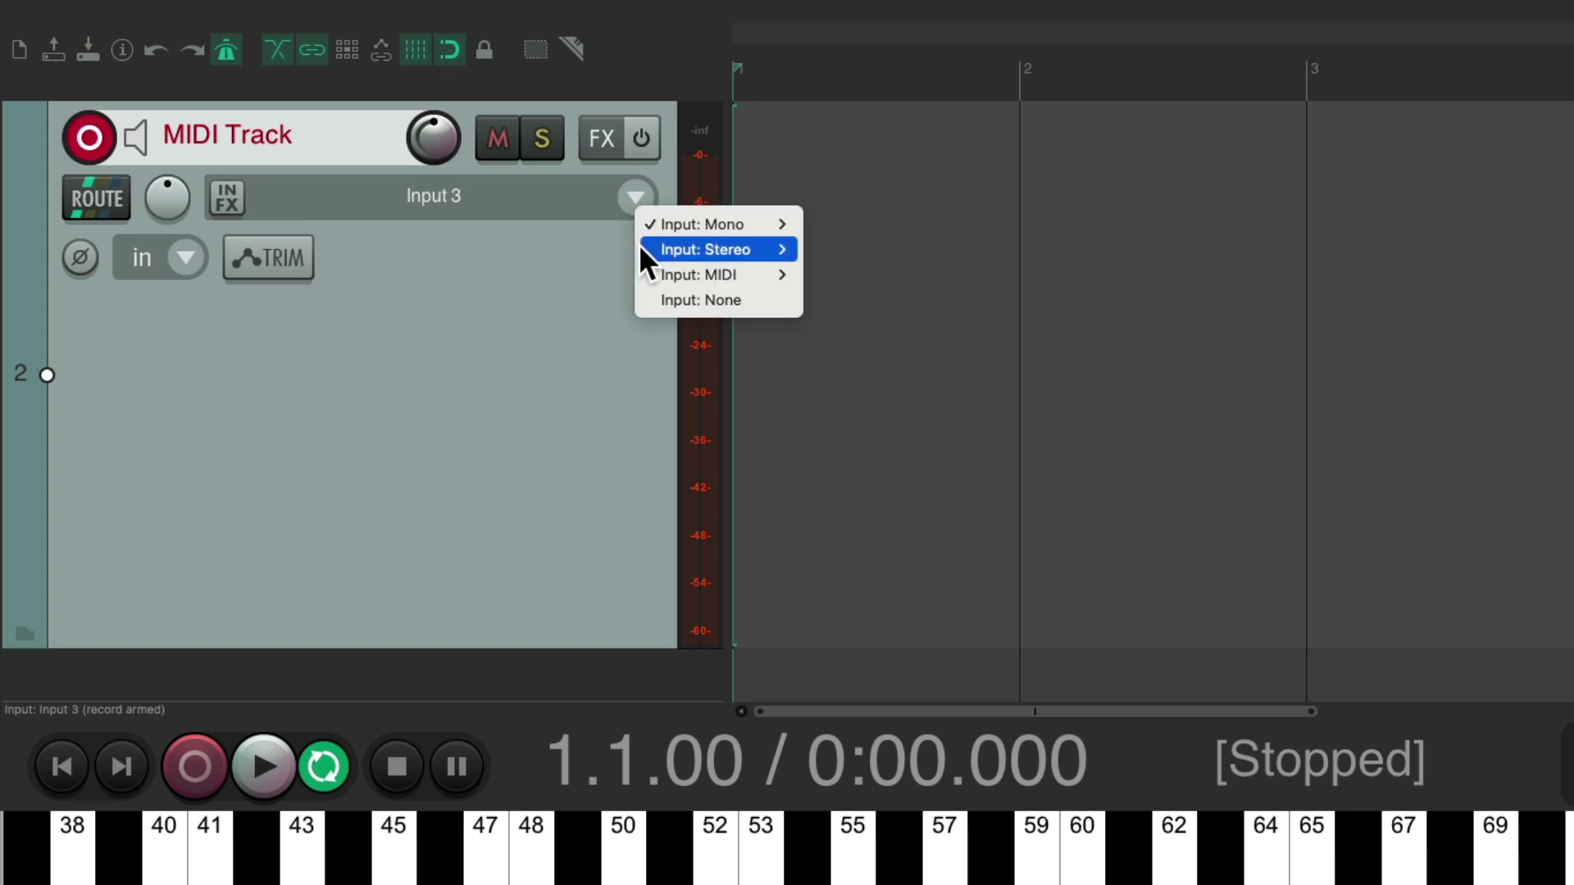
Set MIDI Track's input to Virtual MIDI Keyboard on all channels.
mouse_move(643, 276)
mouse_move(813, 320)
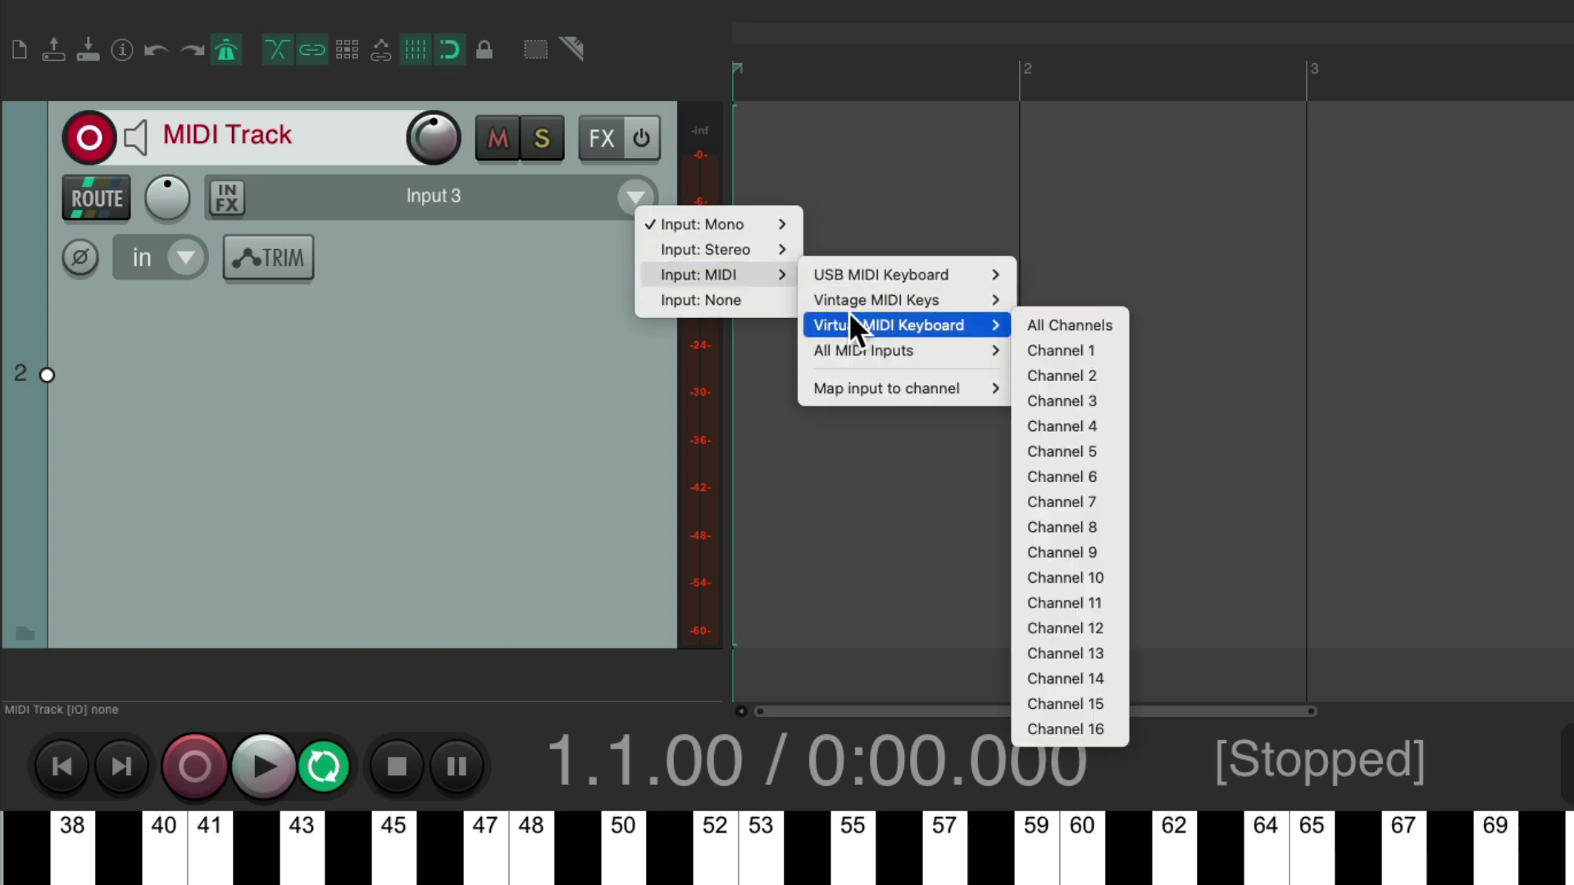
click(1018, 324)
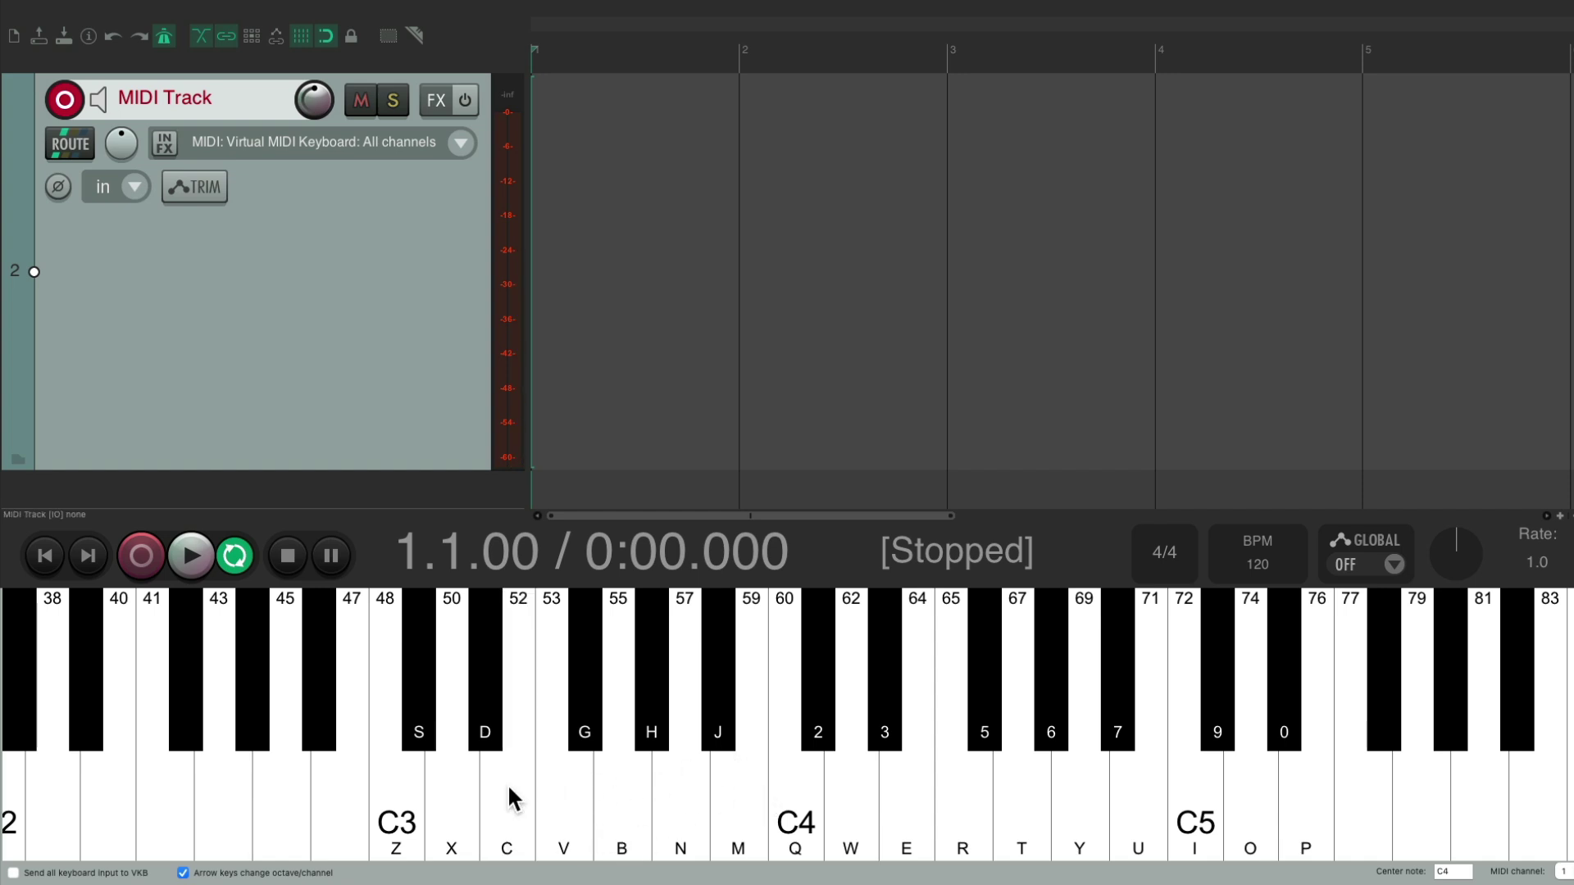
Play test notes on the virtual keyboard, including the C and B keys, to check the meter.
click(554, 783)
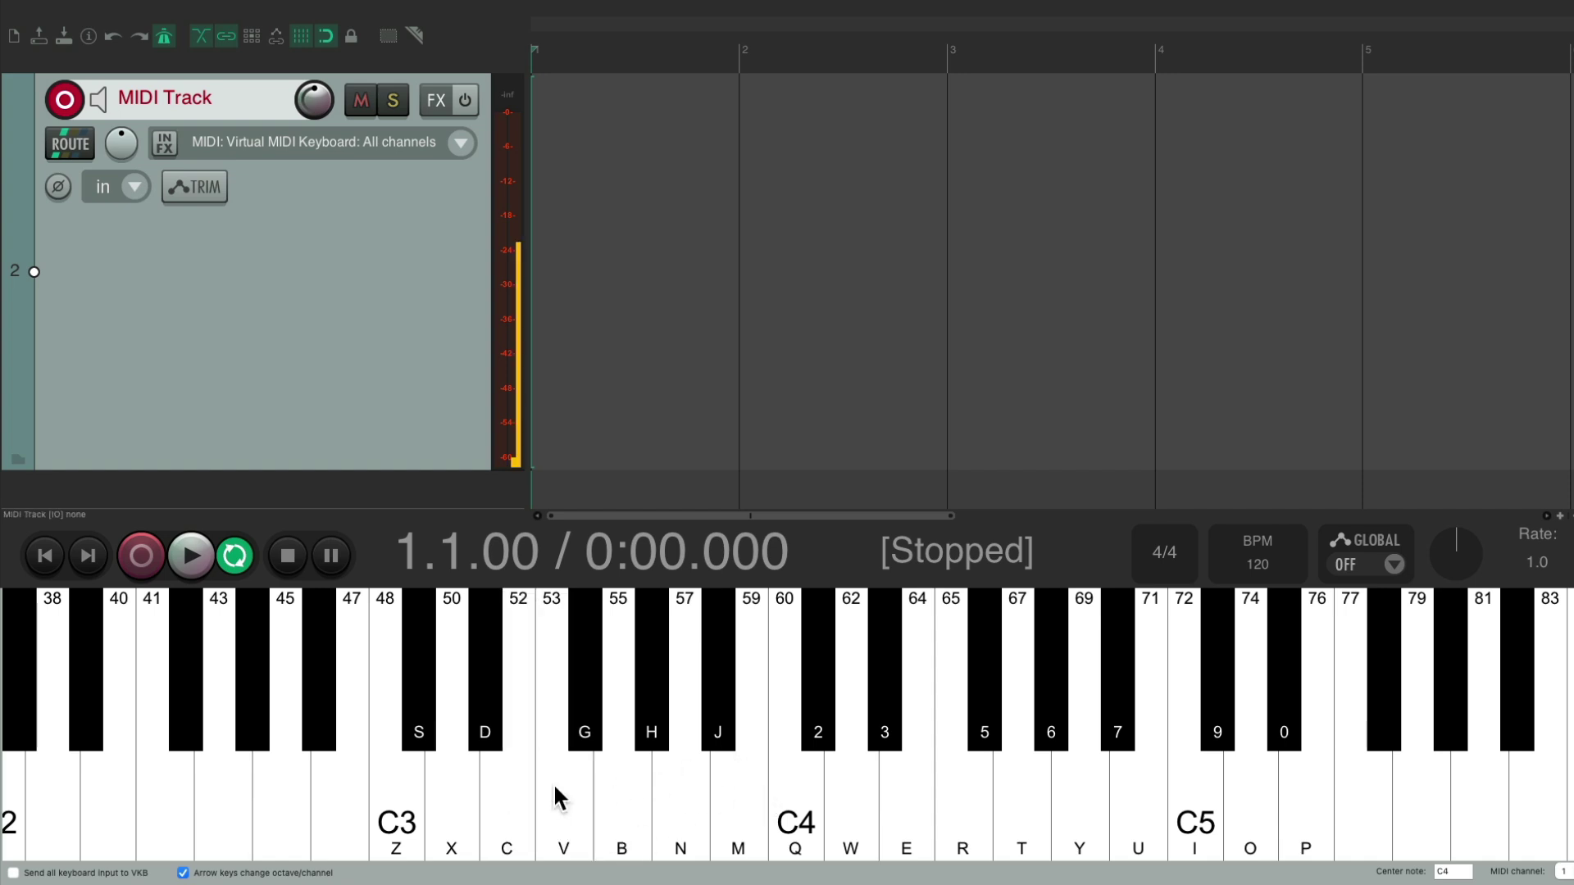
click(616, 783)
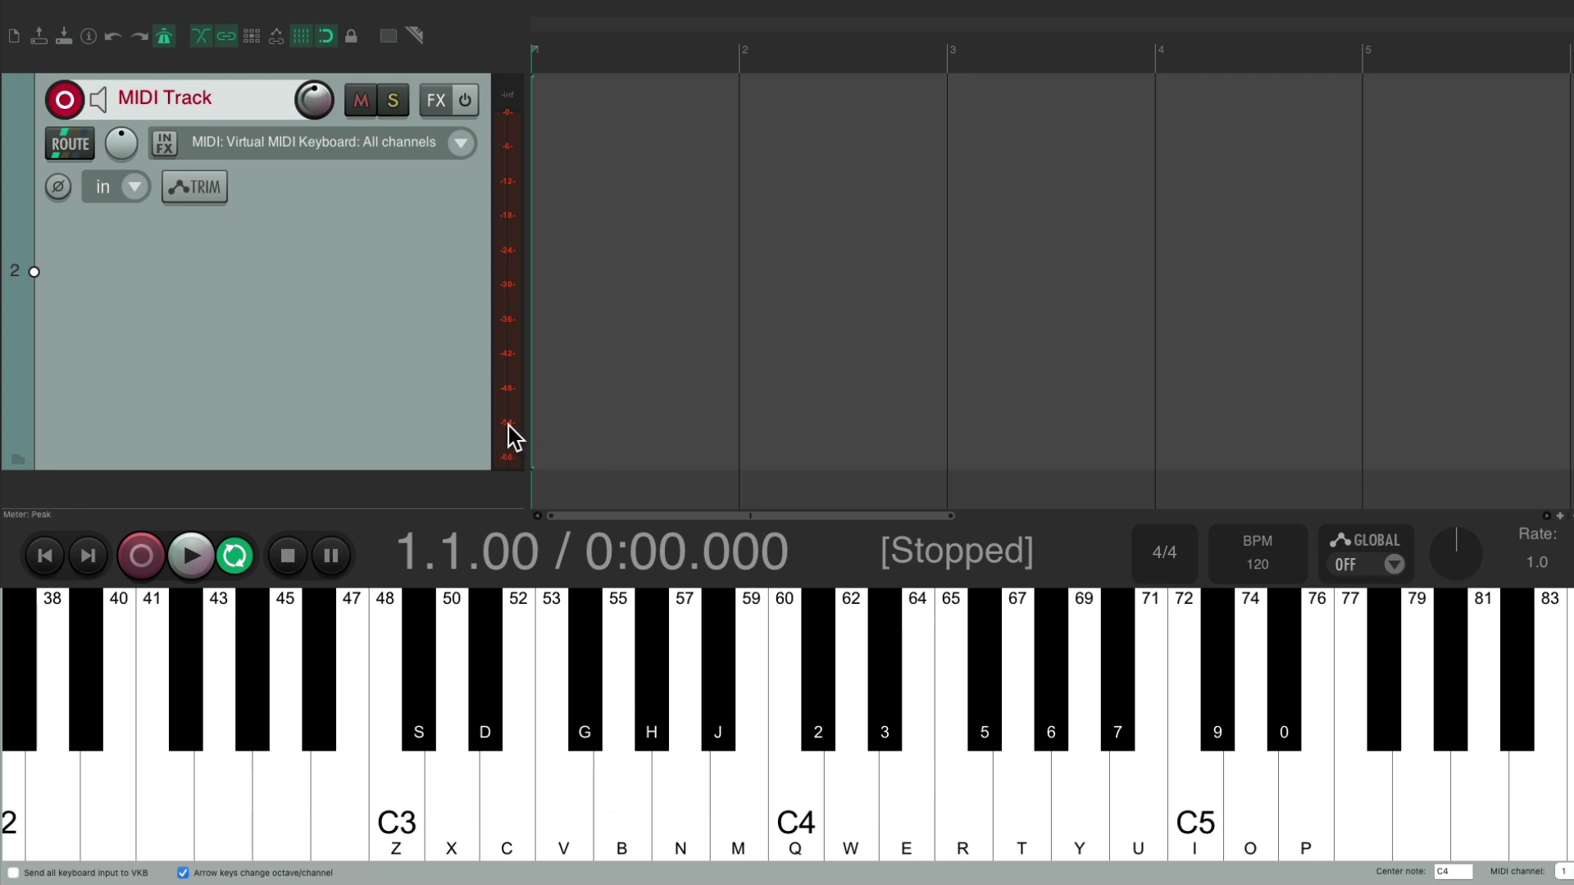
key(c)
key(b)
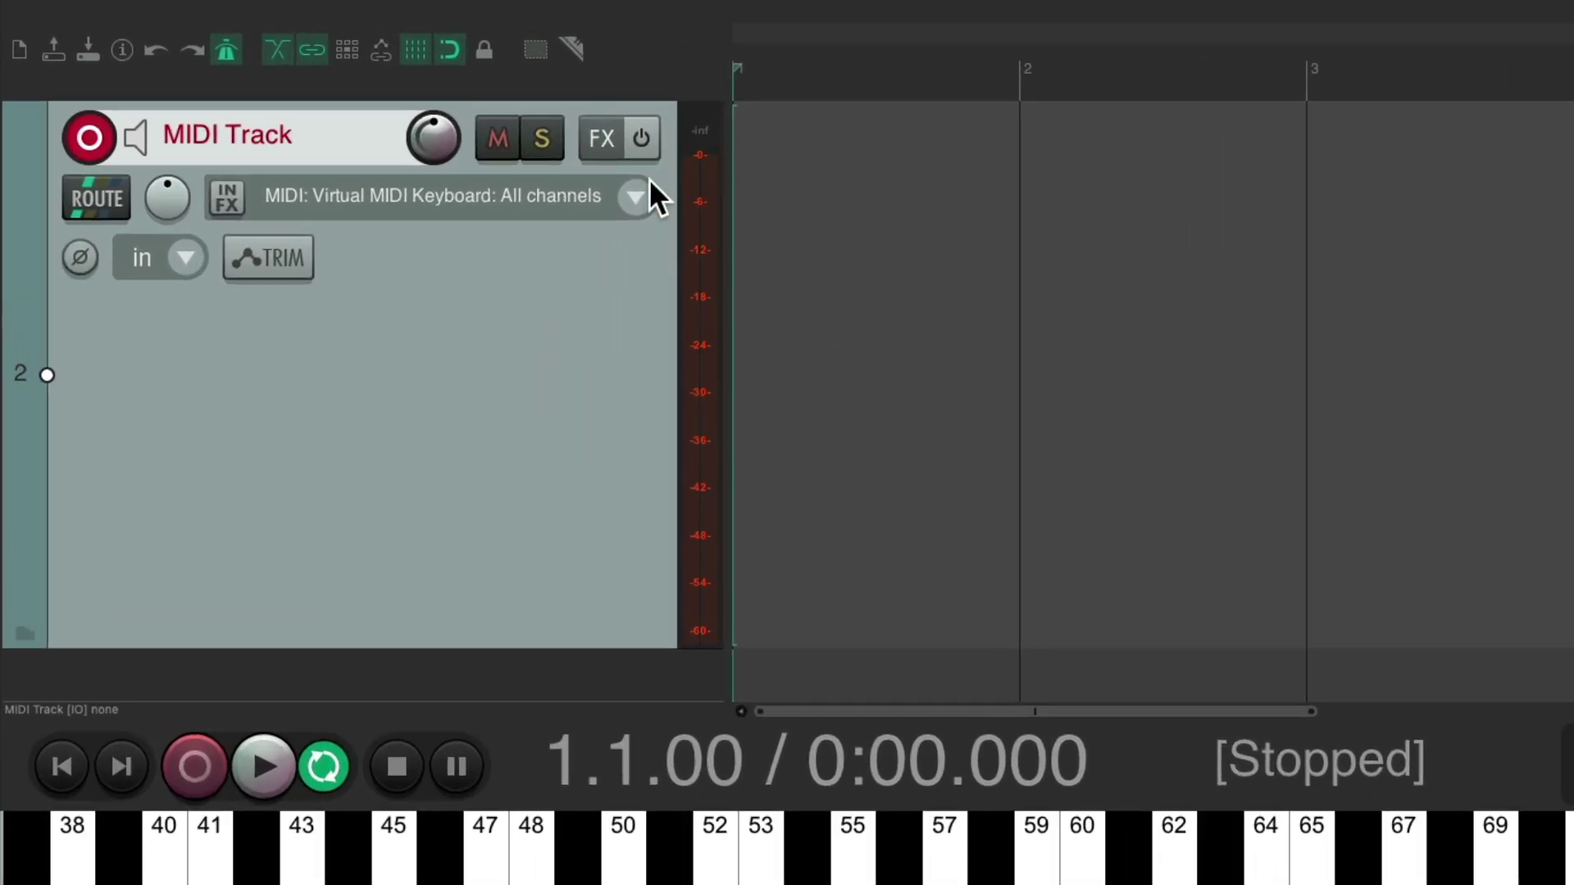
click(461, 143)
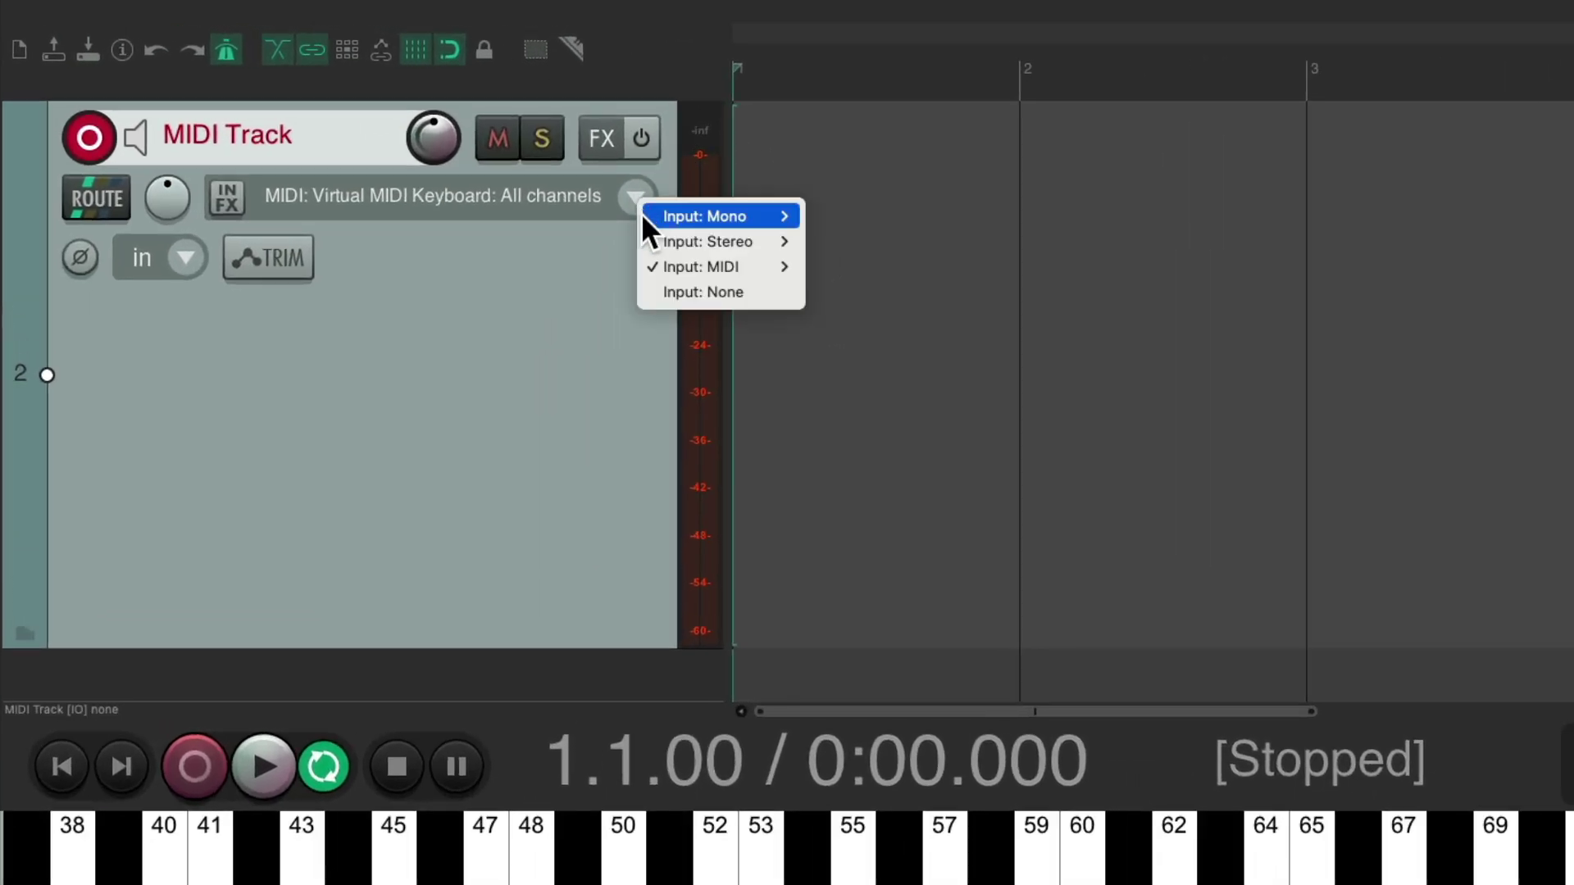
Switch the input to USB MIDI Keyboard on all channels and test it by playing C4.
mouse_move(646, 269)
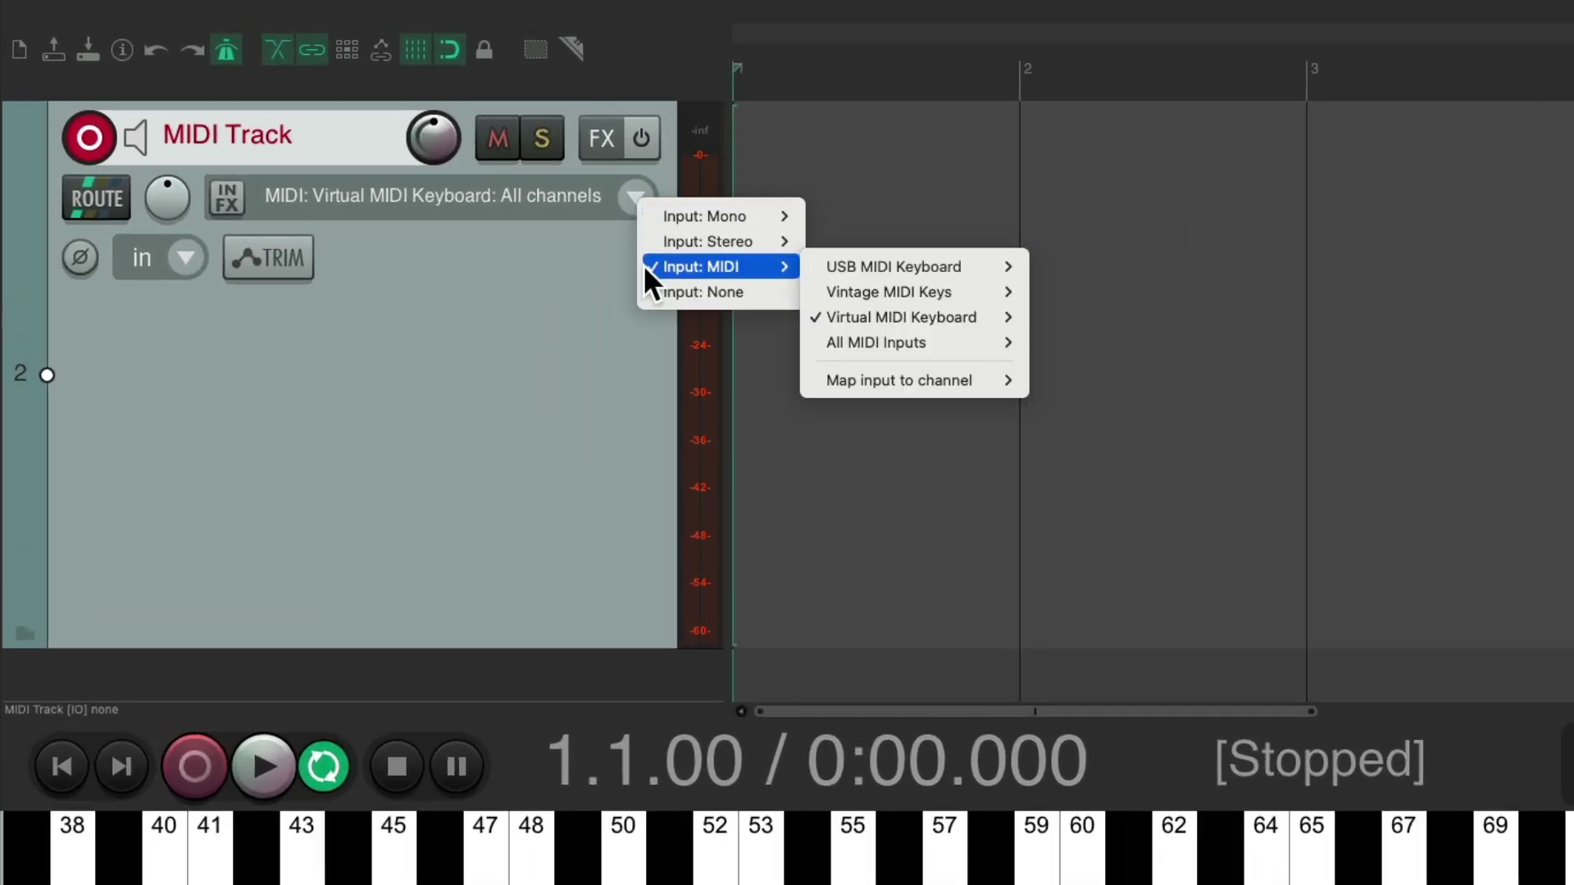
mouse_move(828, 265)
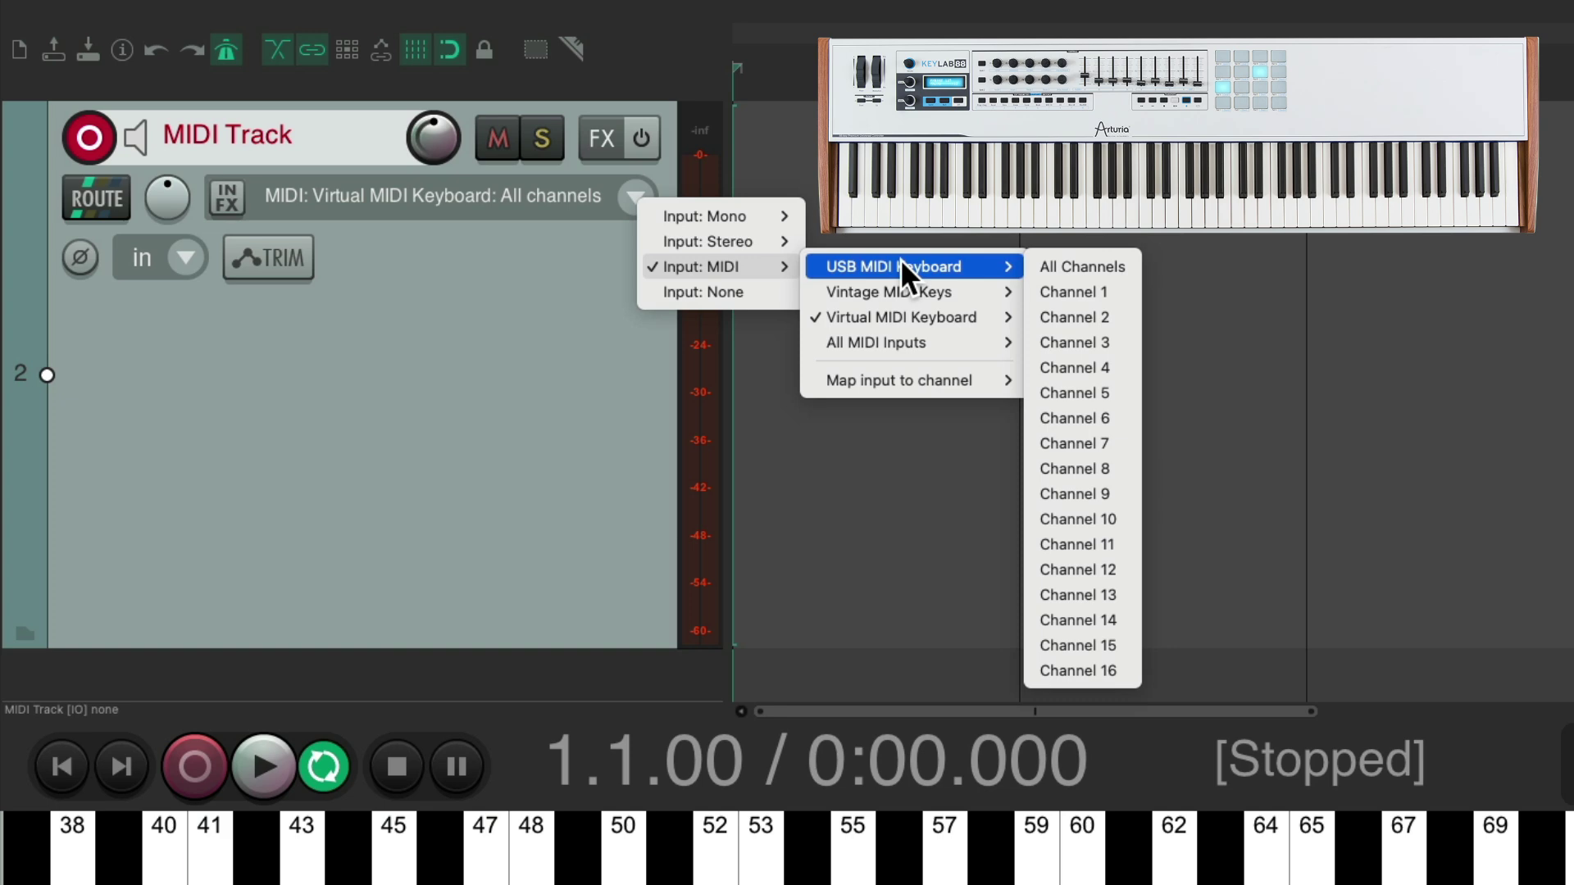
click(1041, 267)
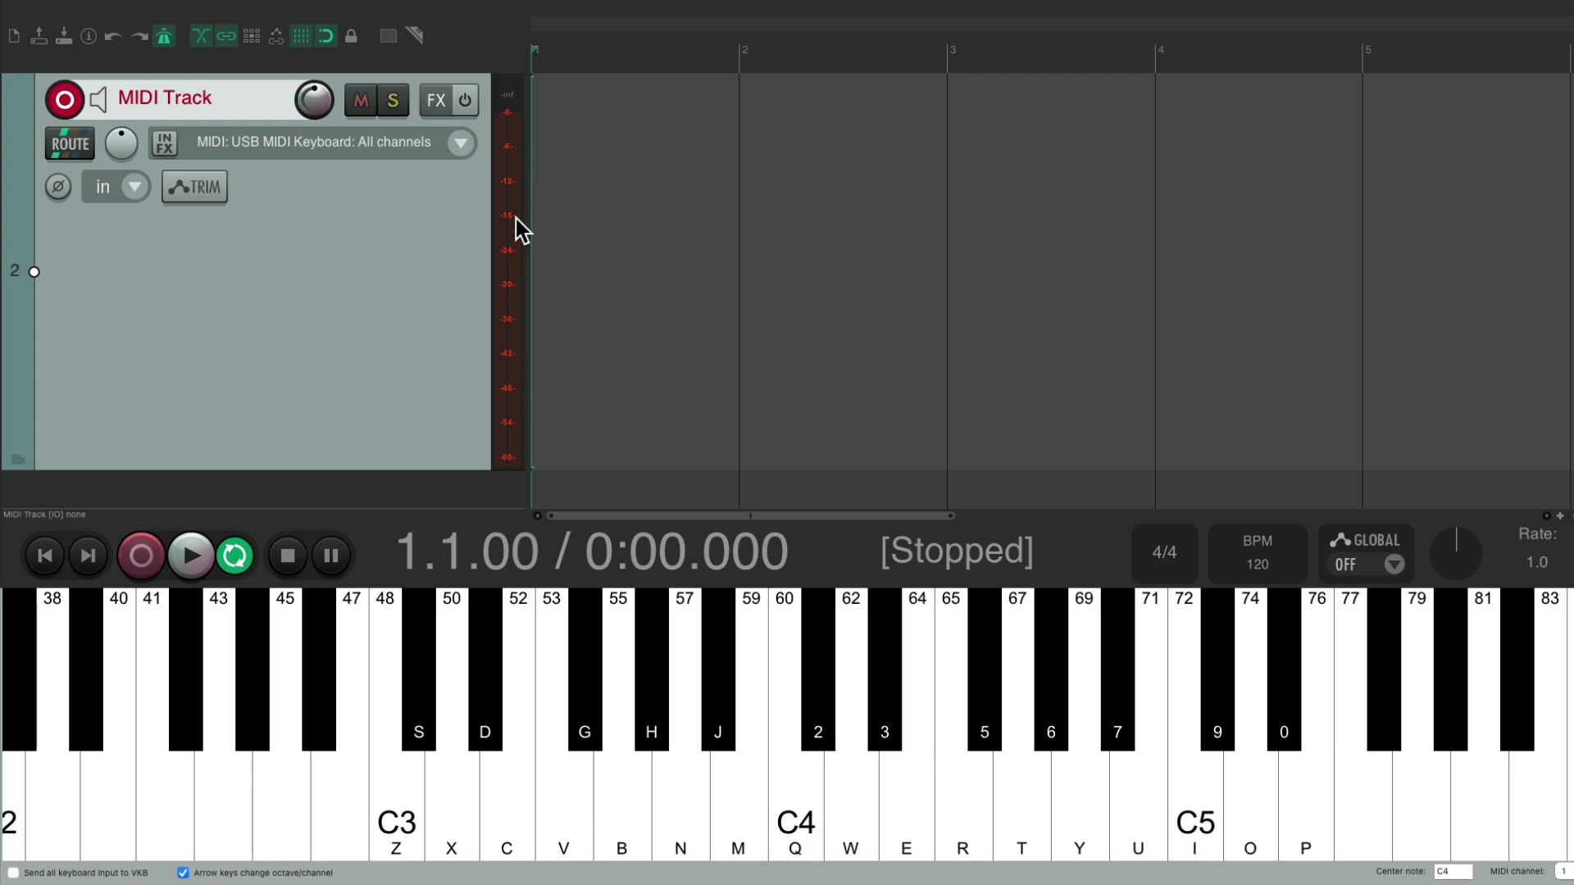
click(783, 771)
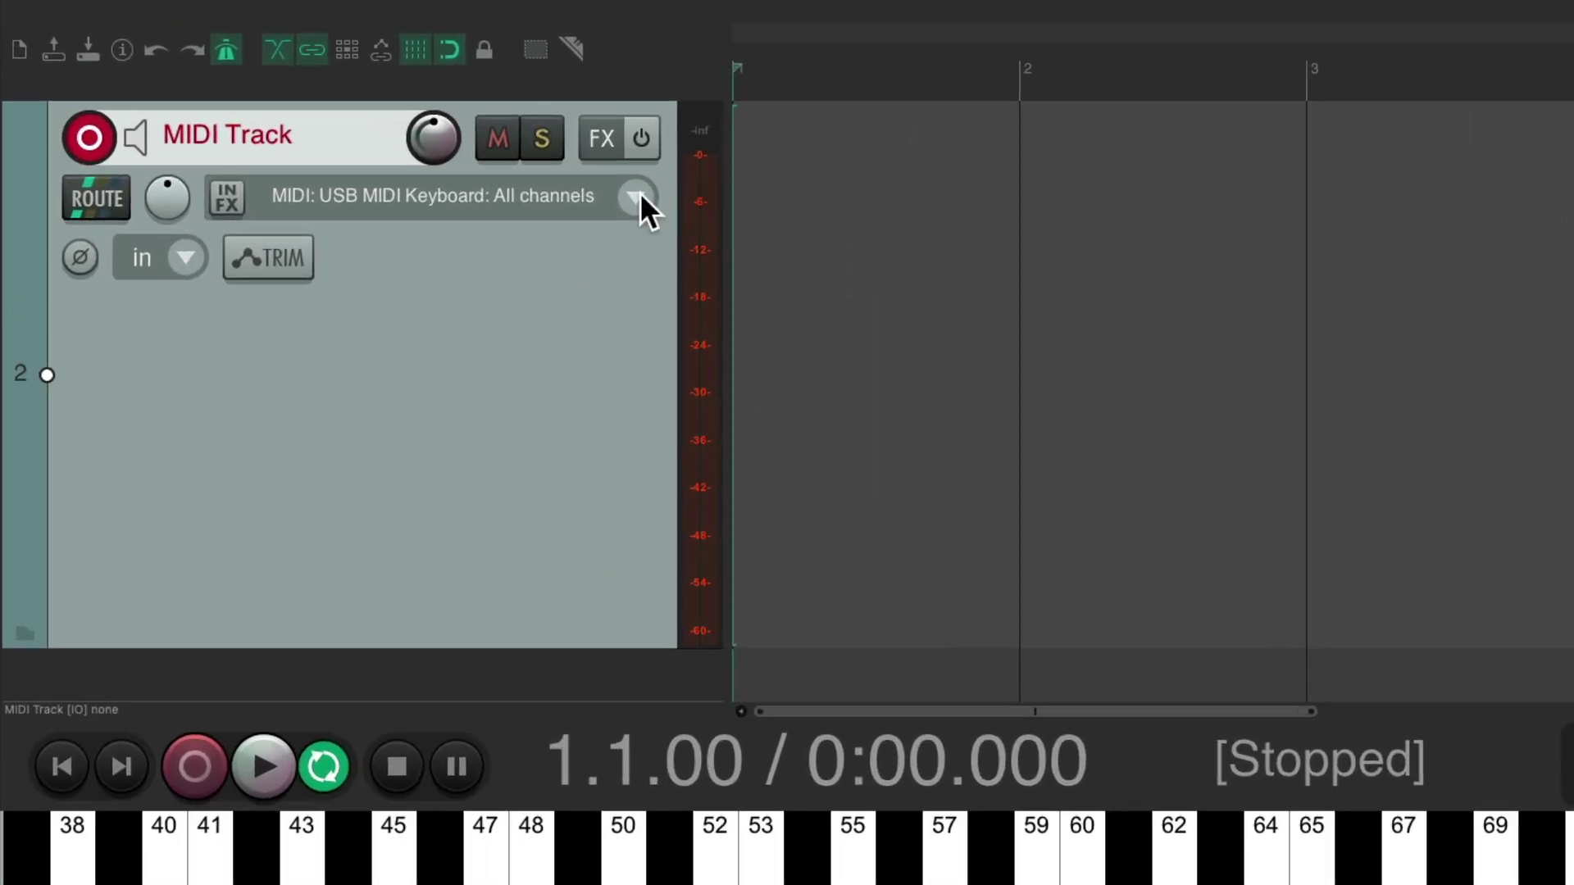
Change MIDI Track's input to MIDI: Vintage MIDI Keys: All channels.
click(461, 143)
mouse_move(652, 270)
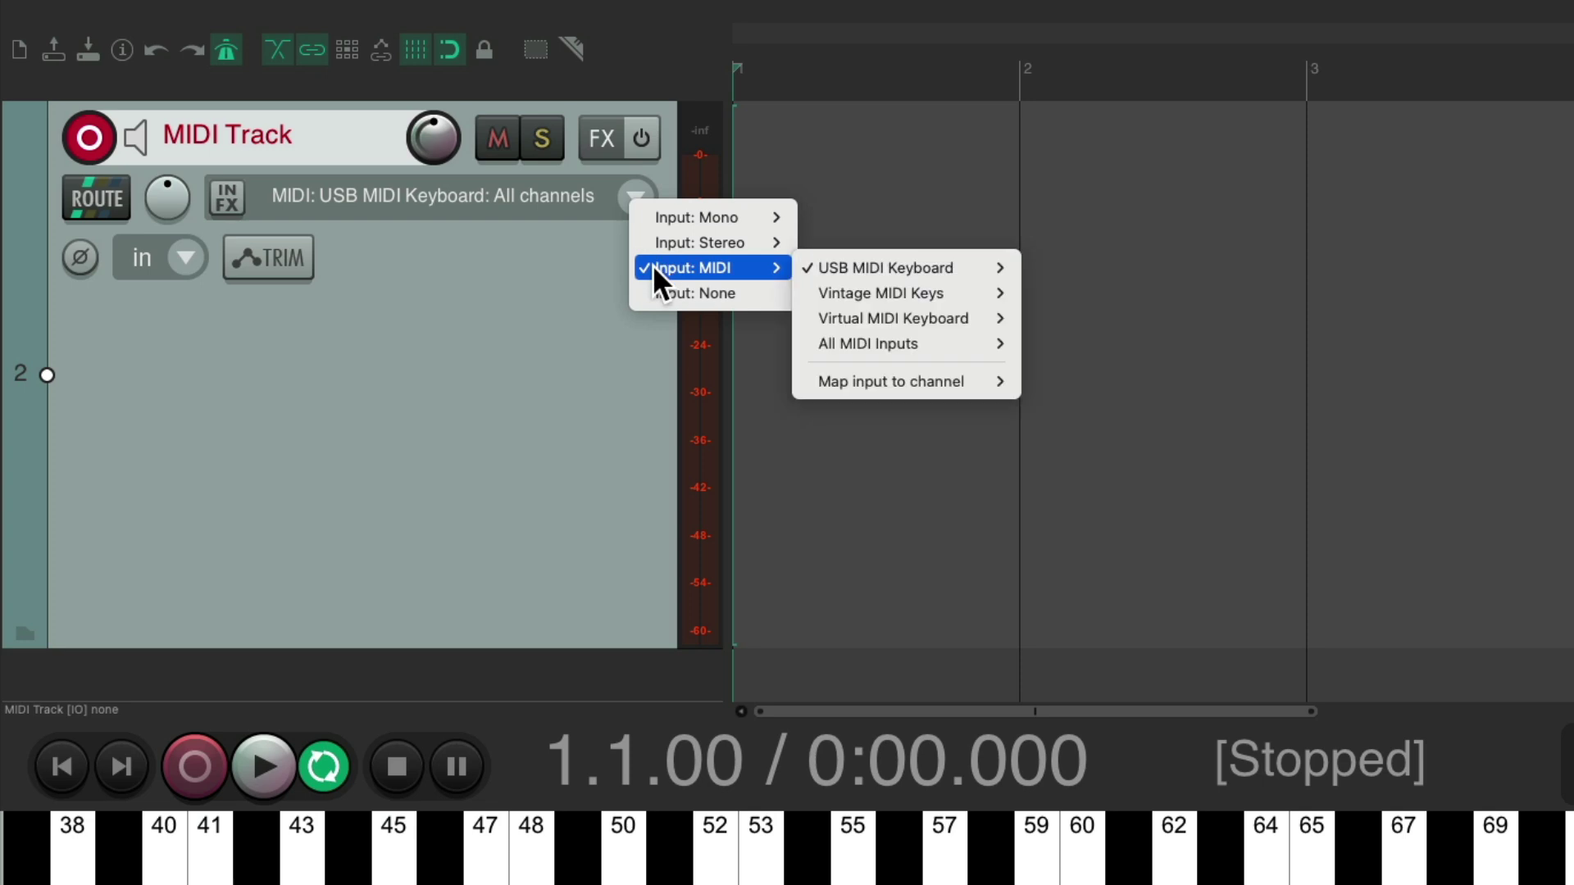
mouse_move(825, 296)
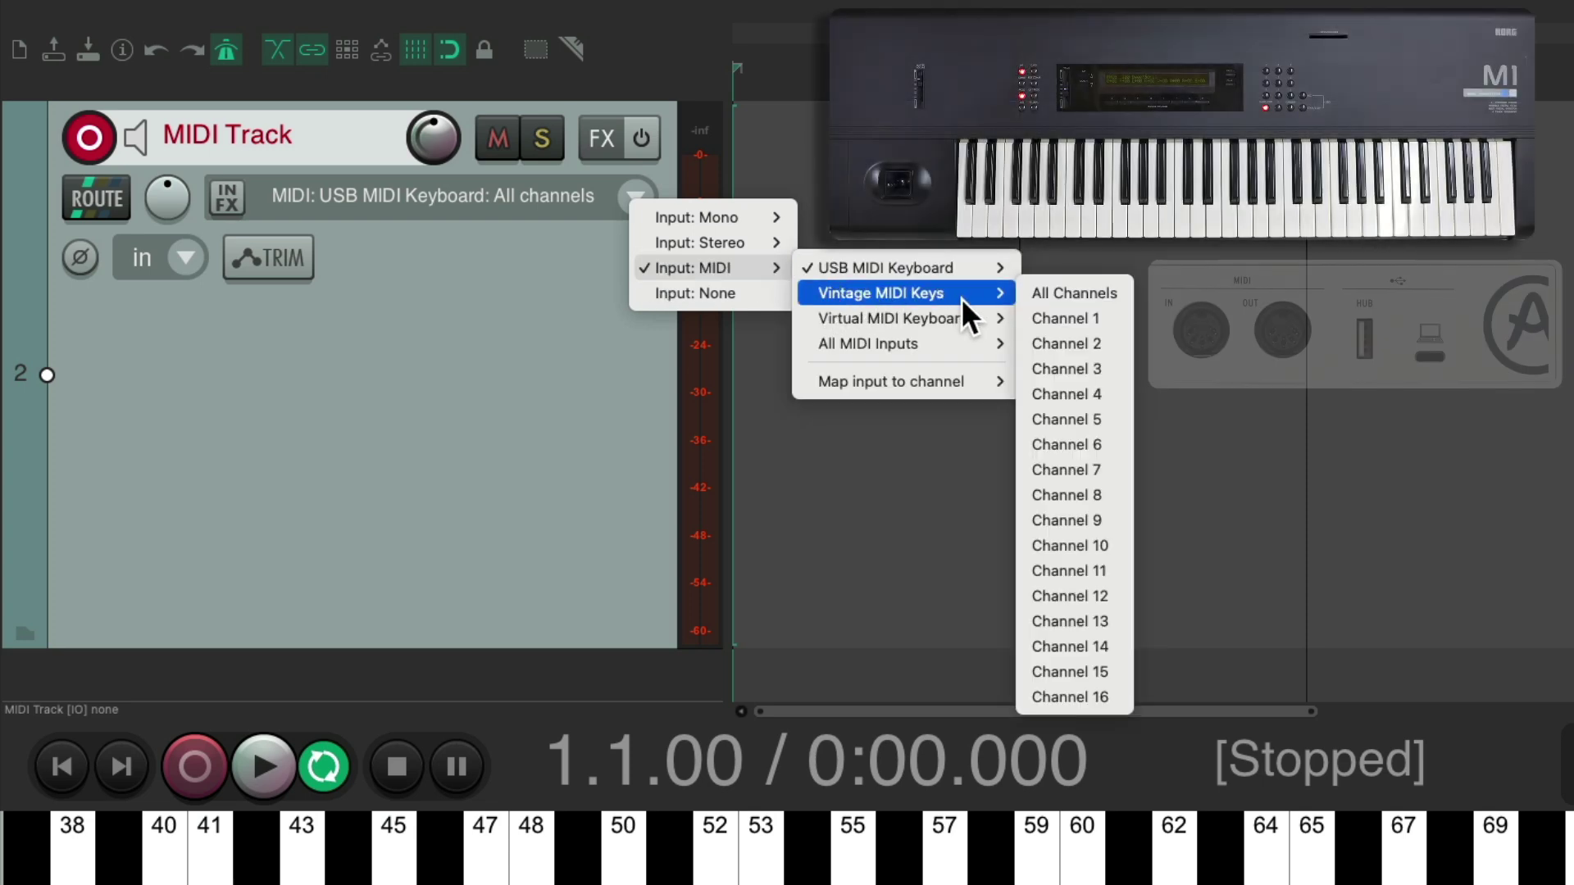
click(1033, 295)
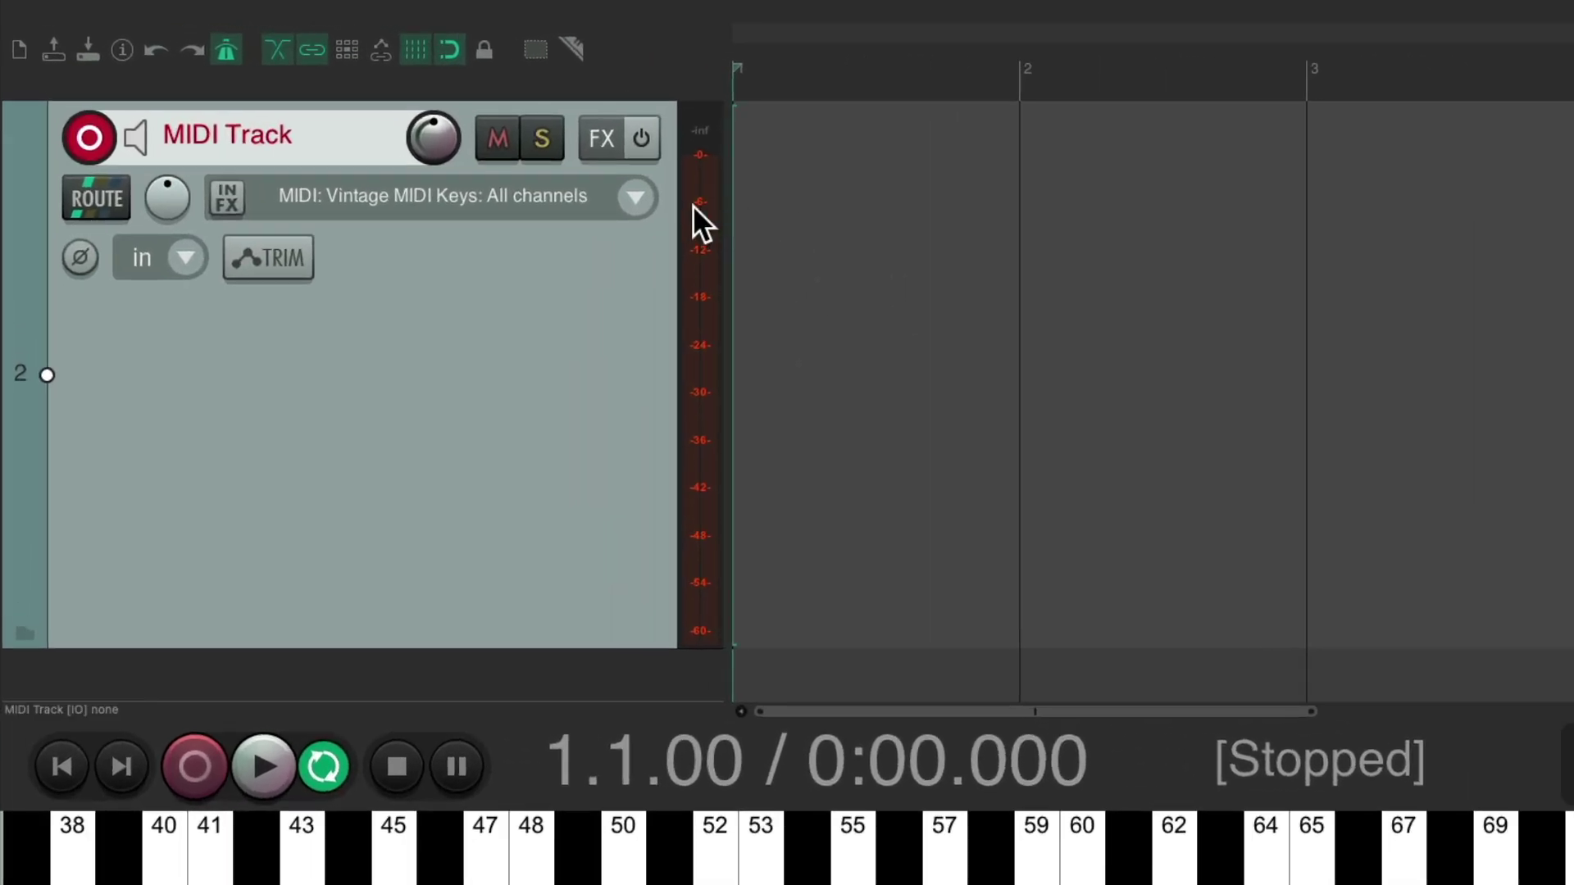
Set the MIDI Track's input to MIDI: All MIDI Inputs, All Channels.
click(636, 201)
mouse_move(714, 279)
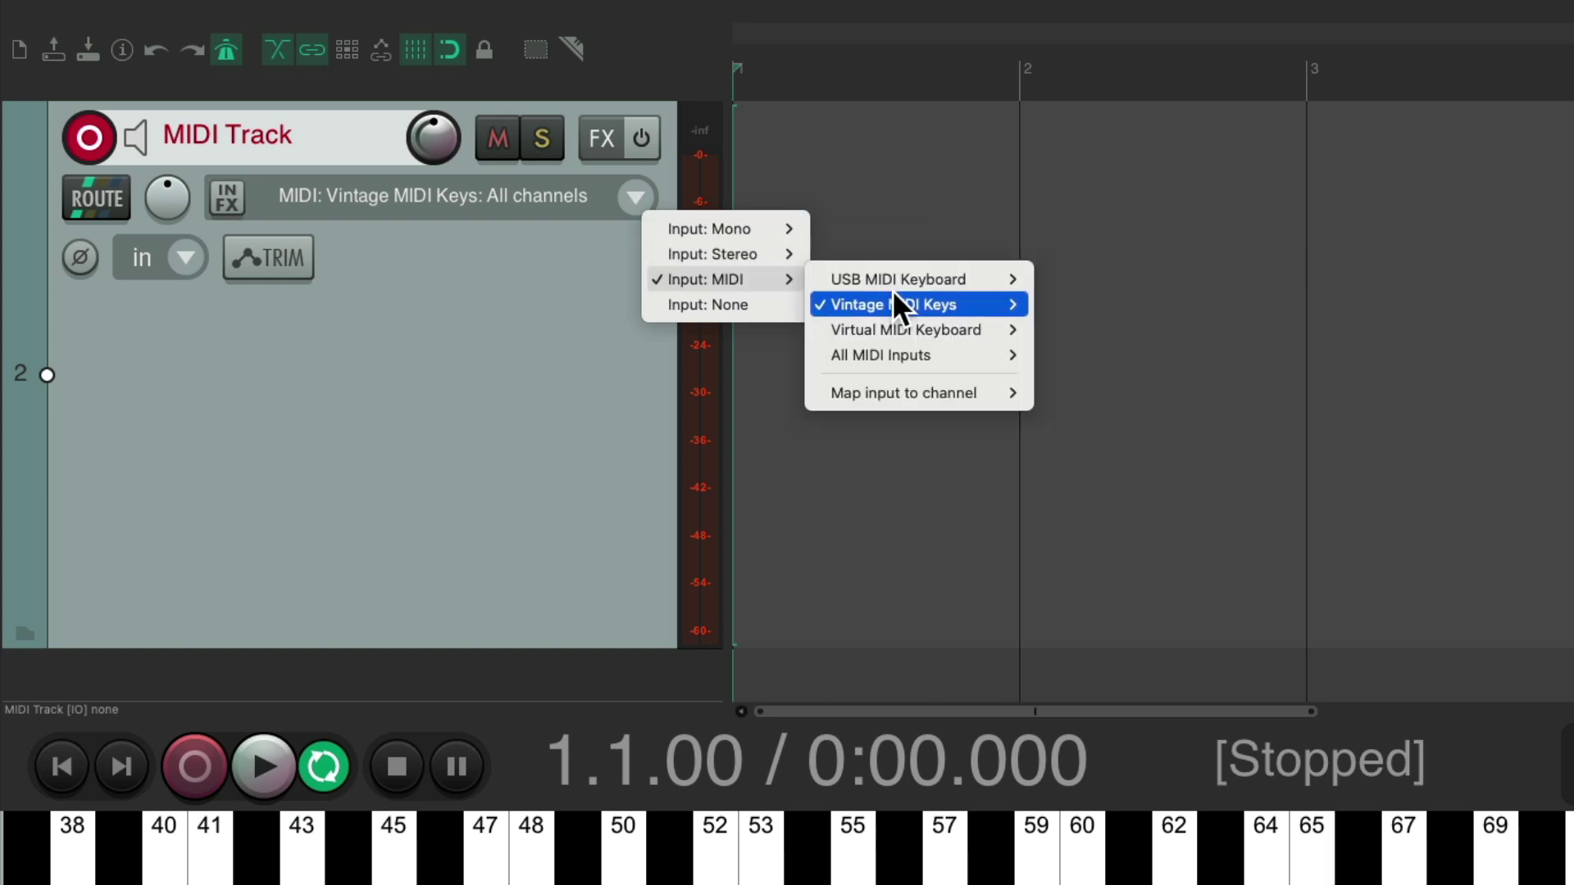
mouse_move(838, 358)
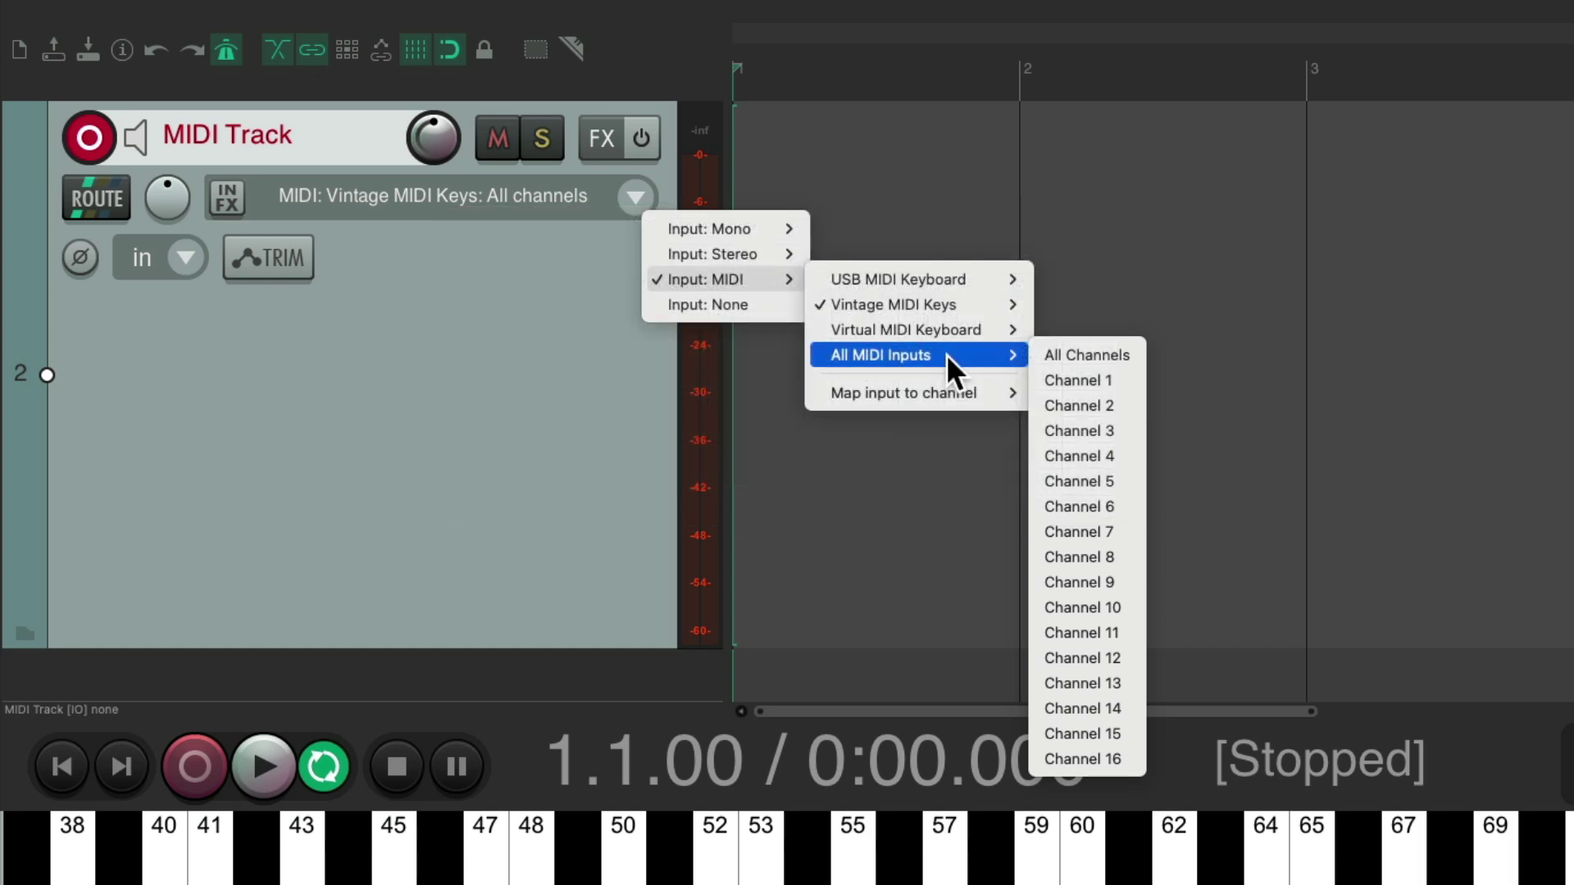
click(1052, 356)
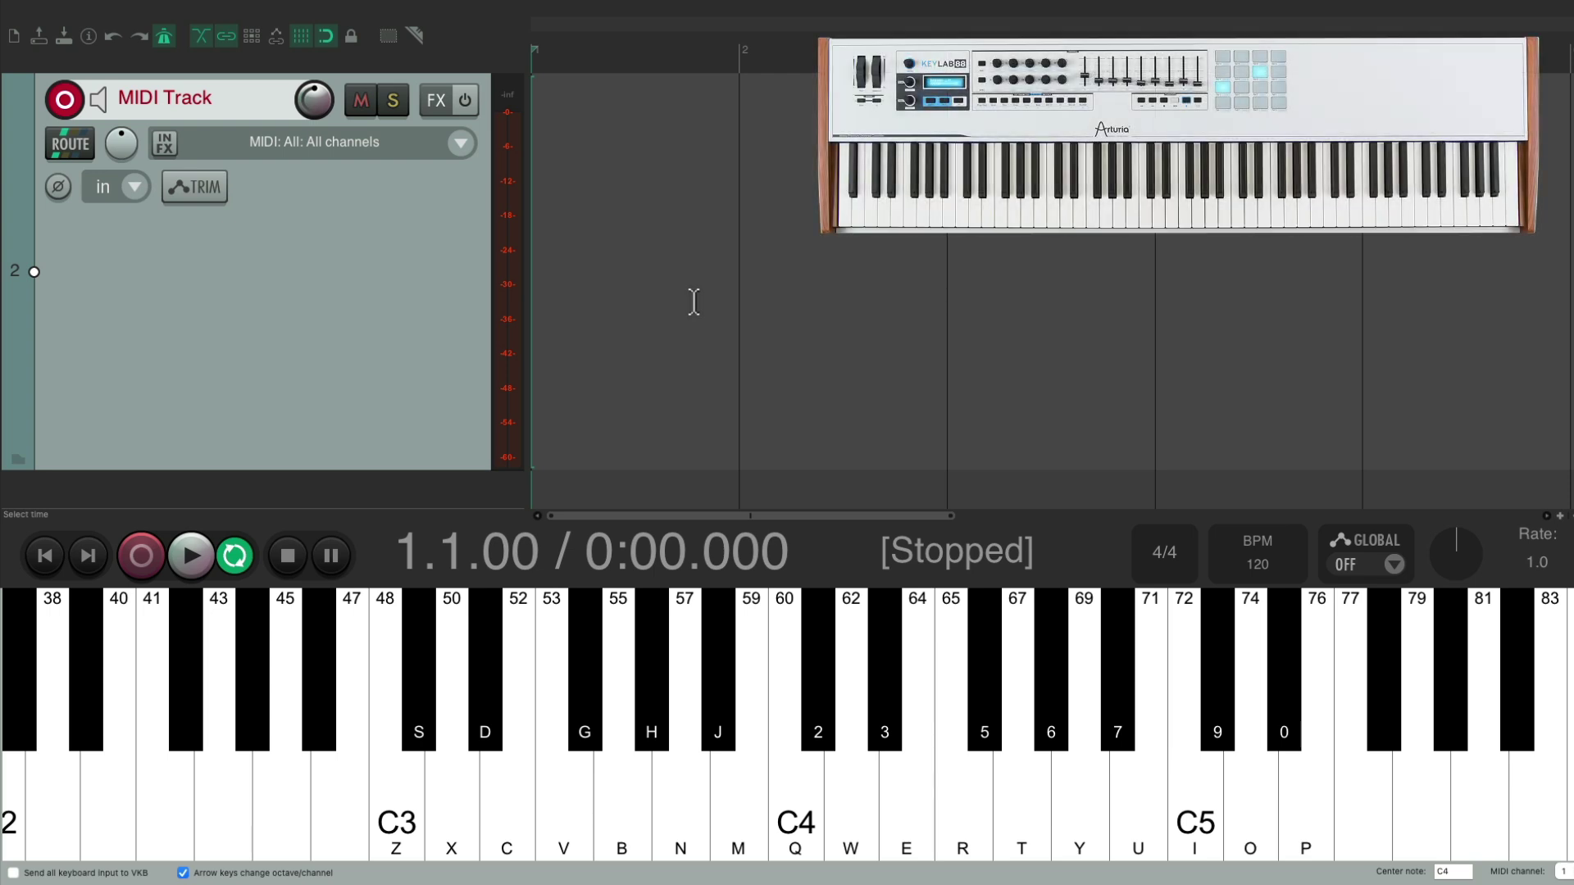
Play test notes on the computer keyboard to check the track's meter responds.
key(n)
key(n)
key(w)
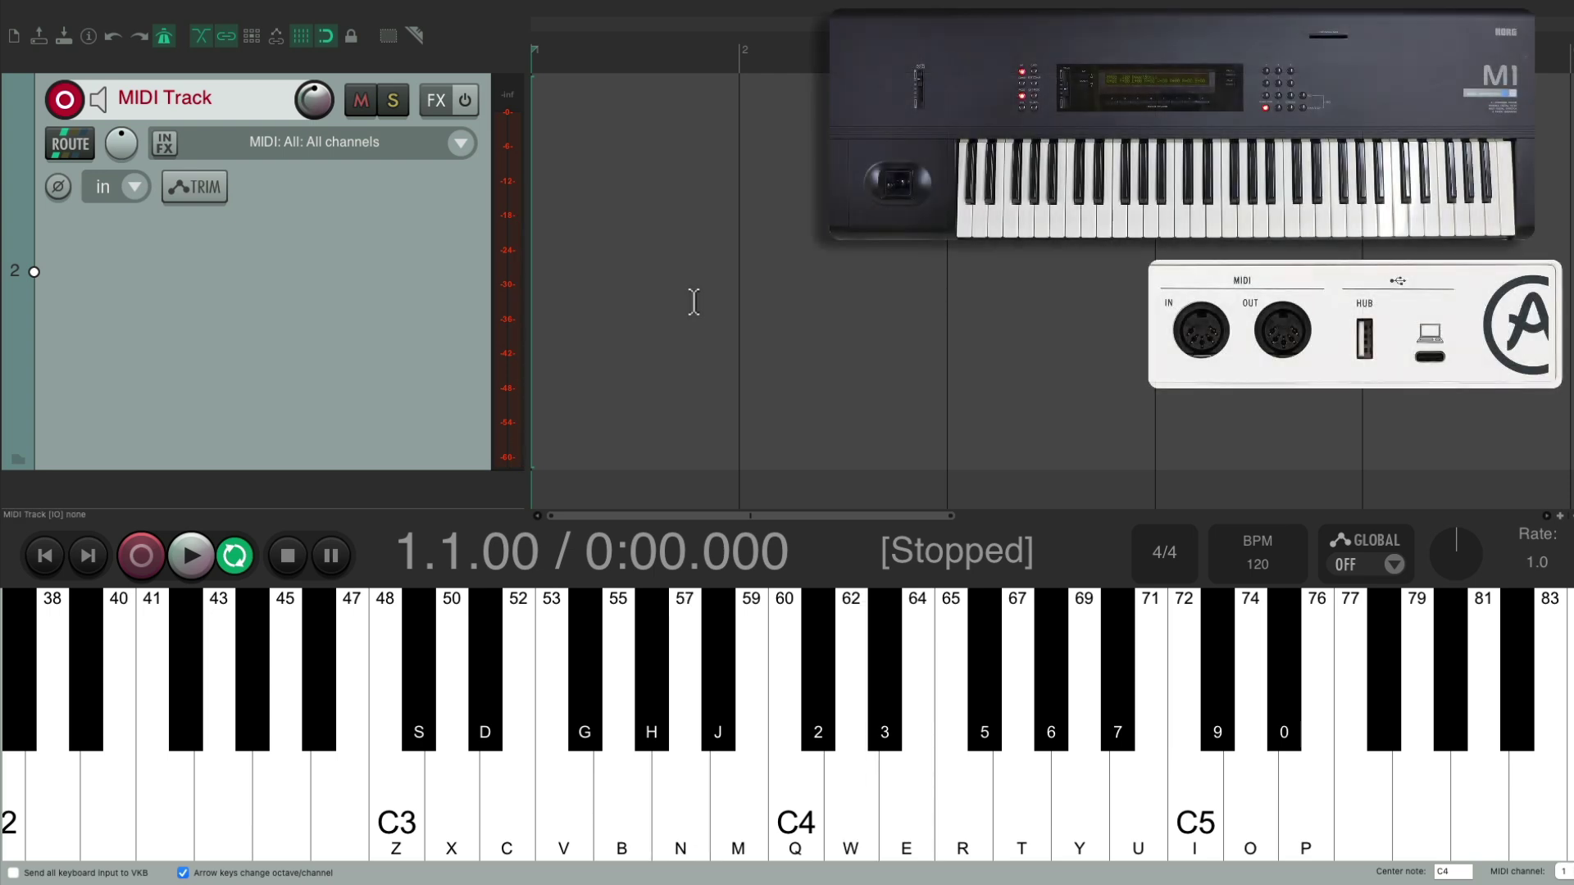
key(q)
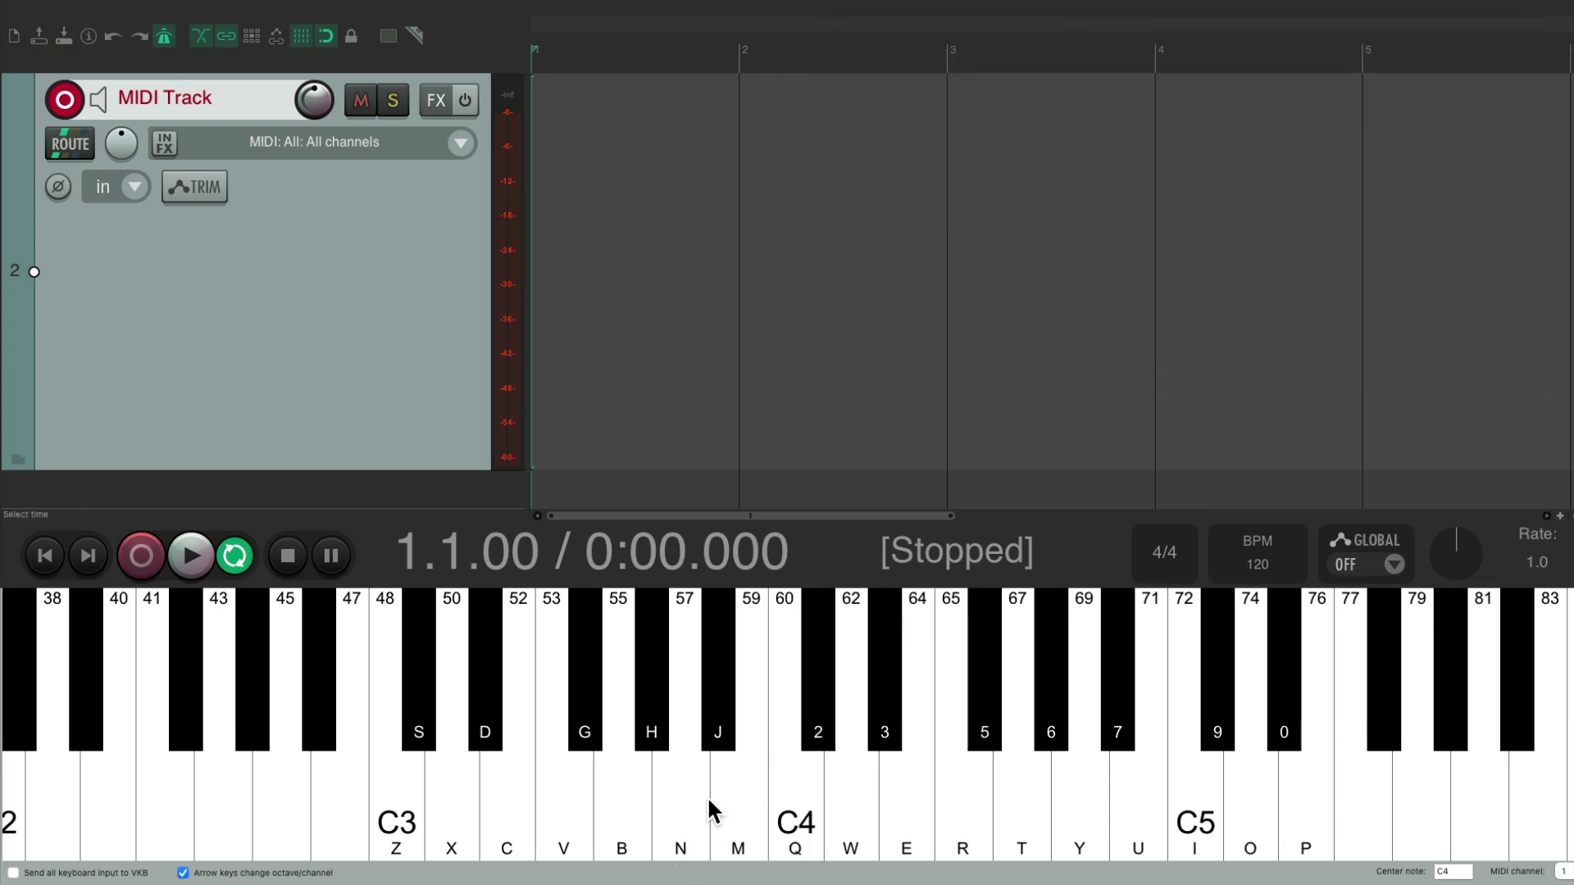
key(x)
key(v)
key(c)
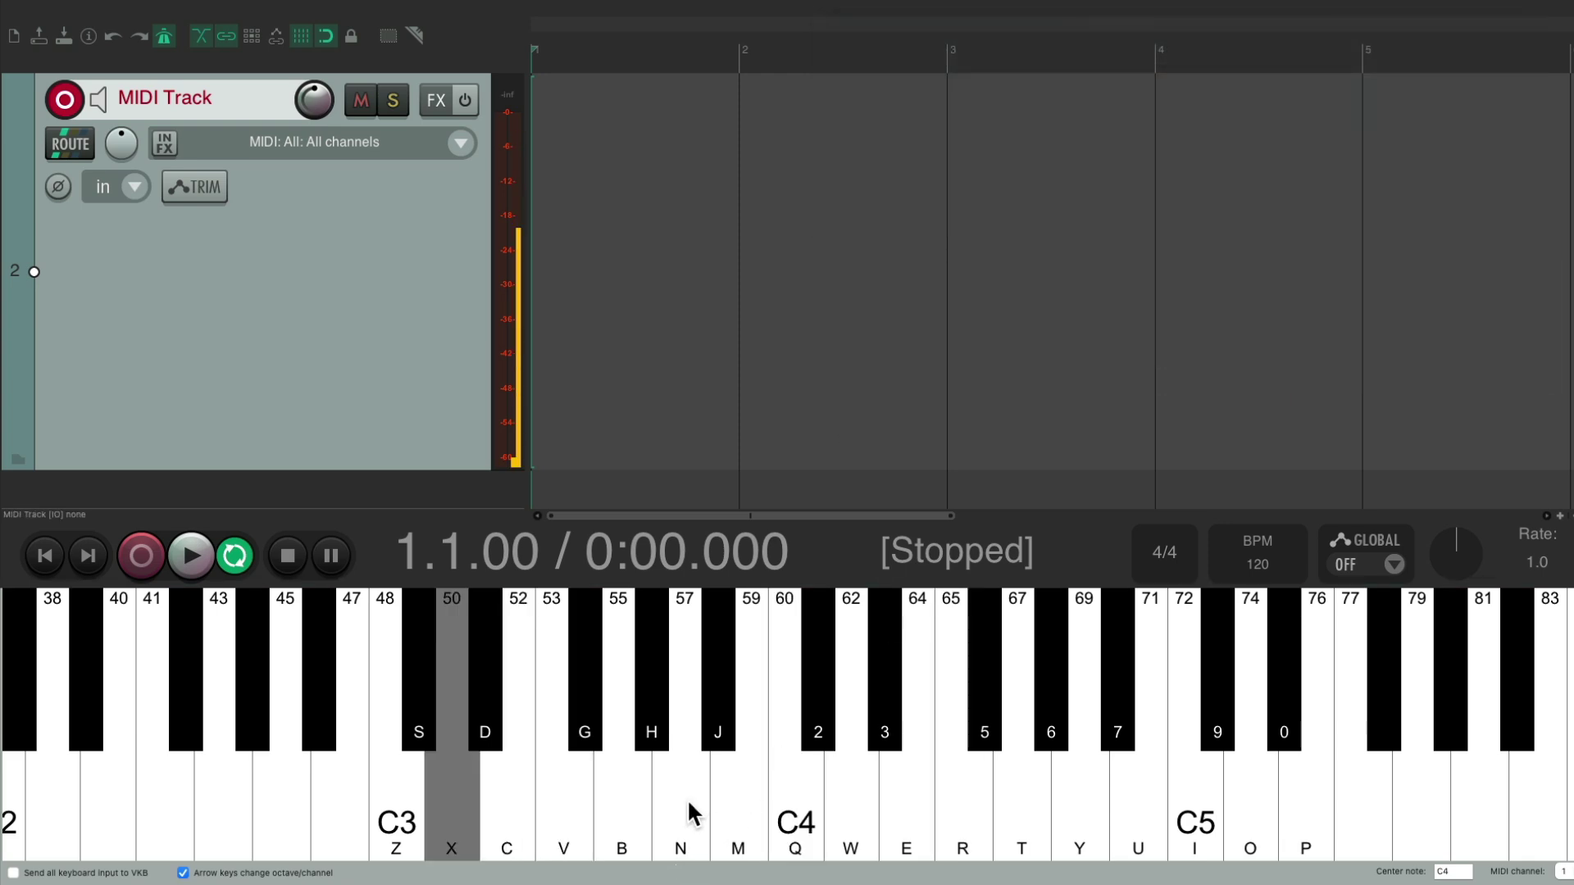
key(c)
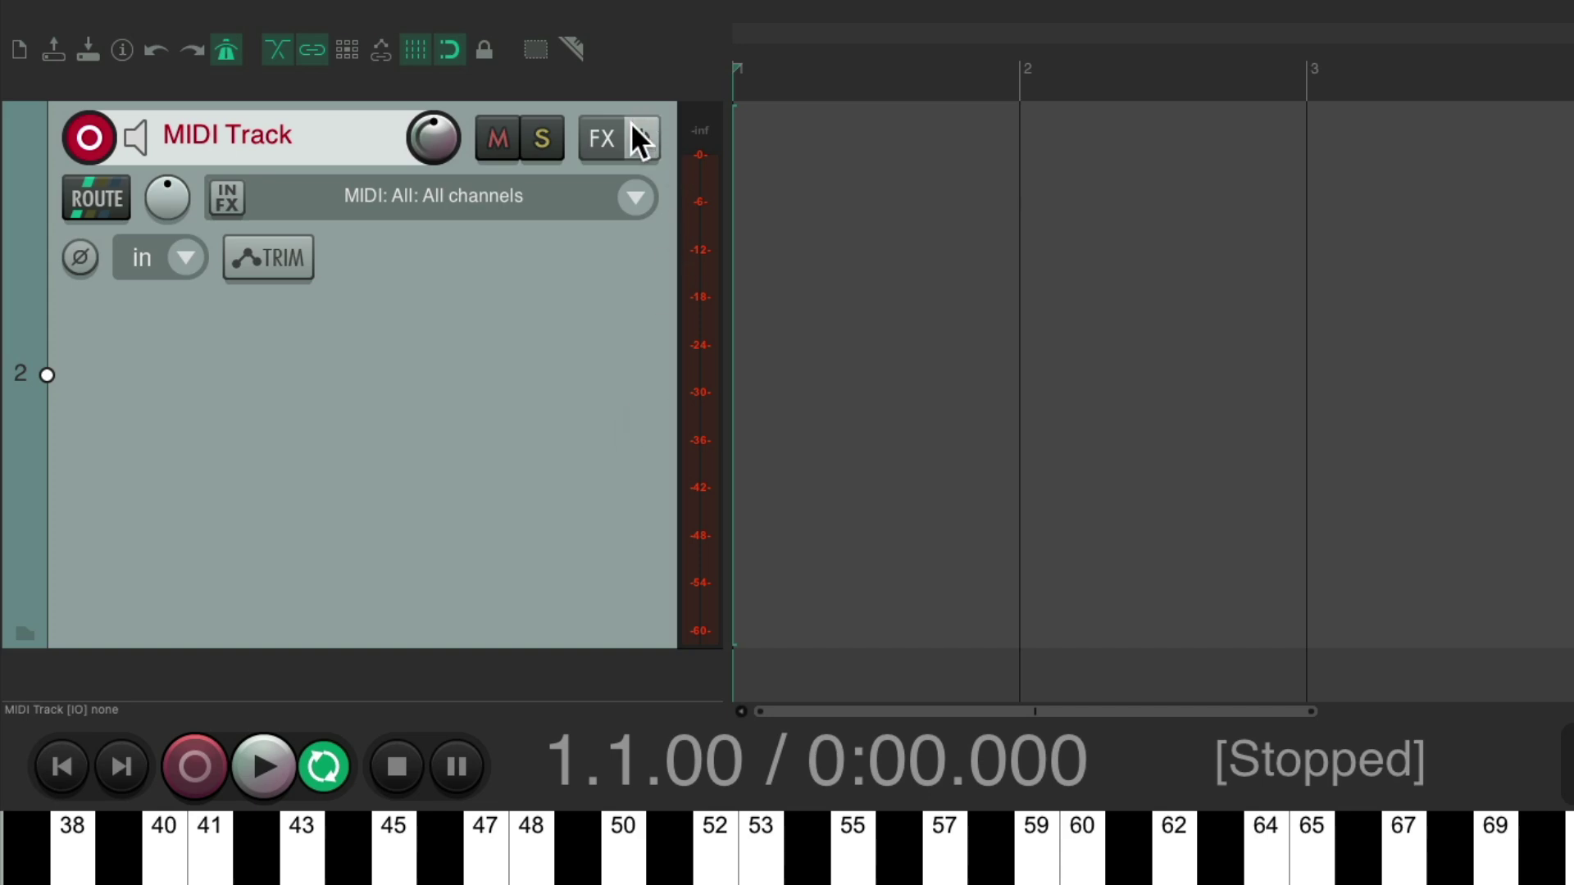
Filter the FX list for 'synth' and add VSTi: ReaSynth (Cockos) to the MIDI Track.
click(602, 137)
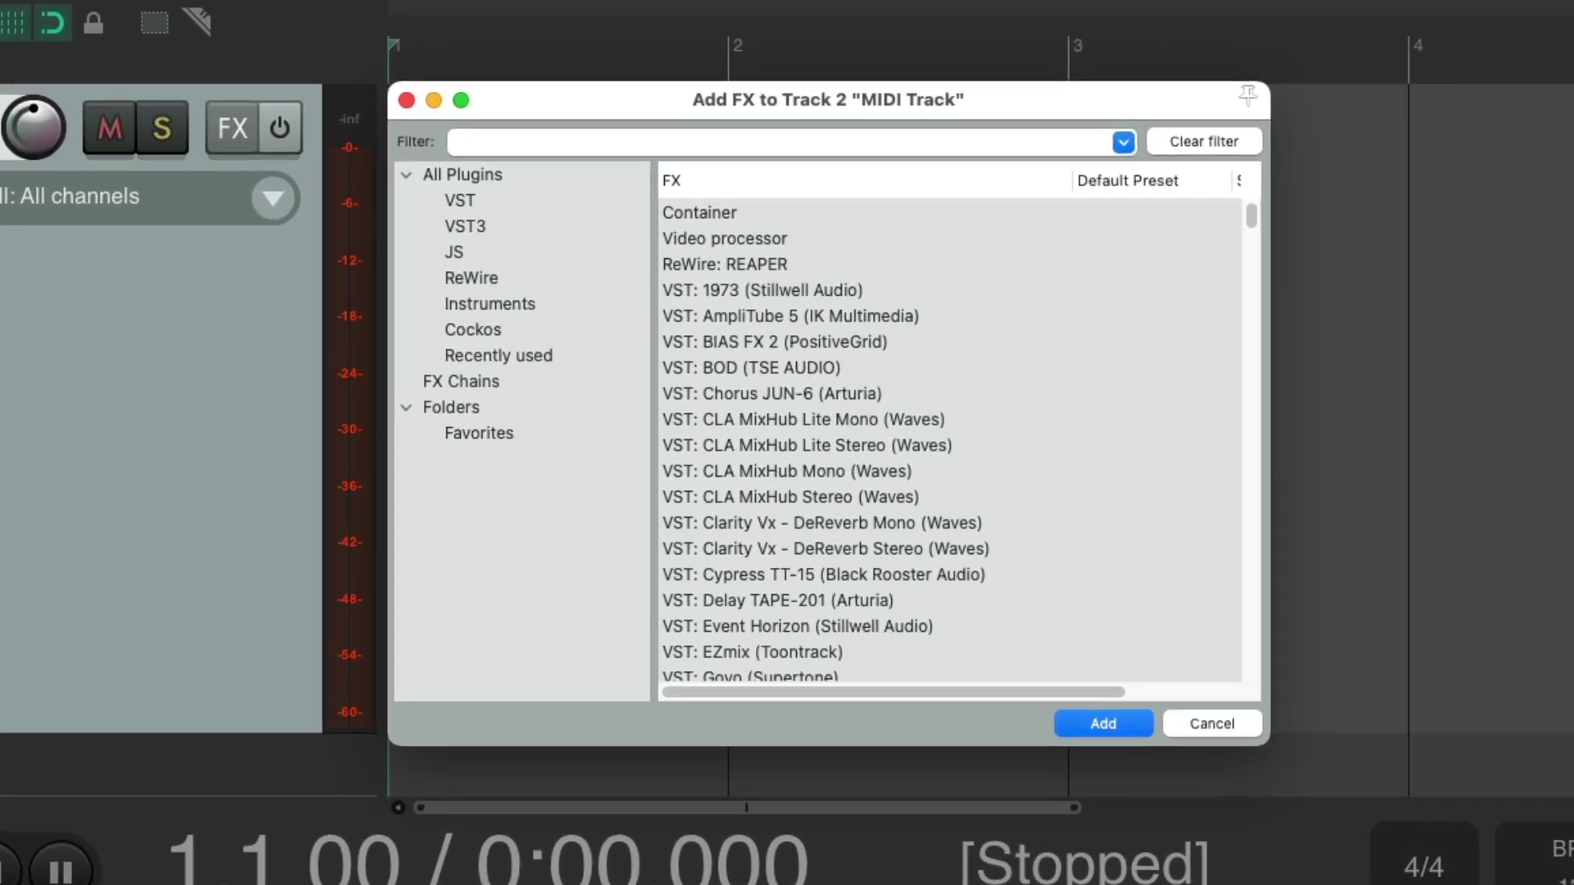
text(synth)
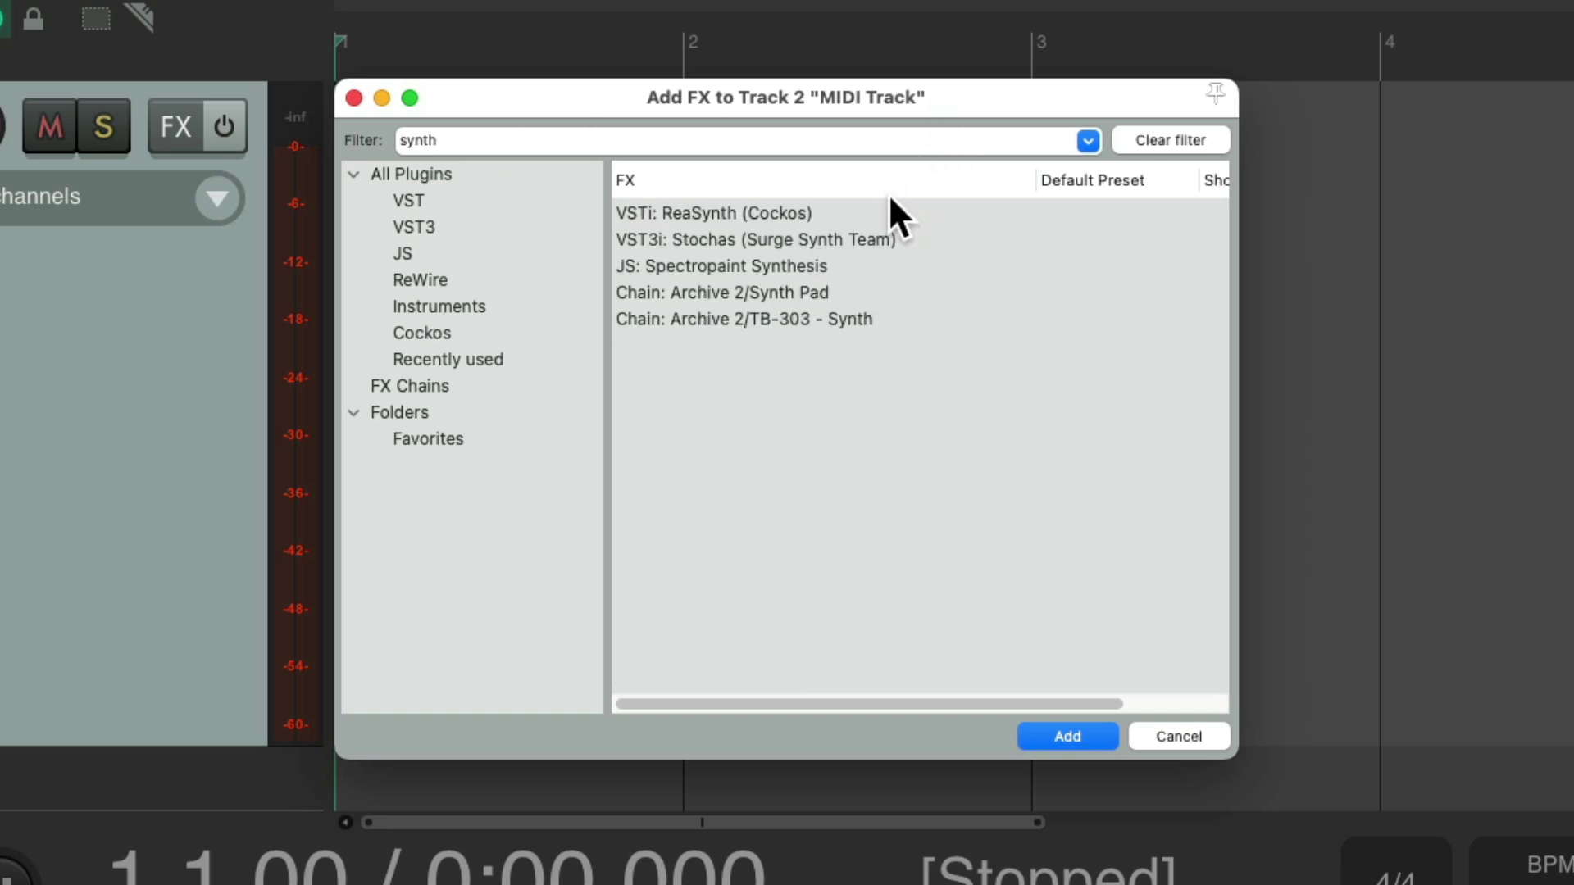
click(866, 213)
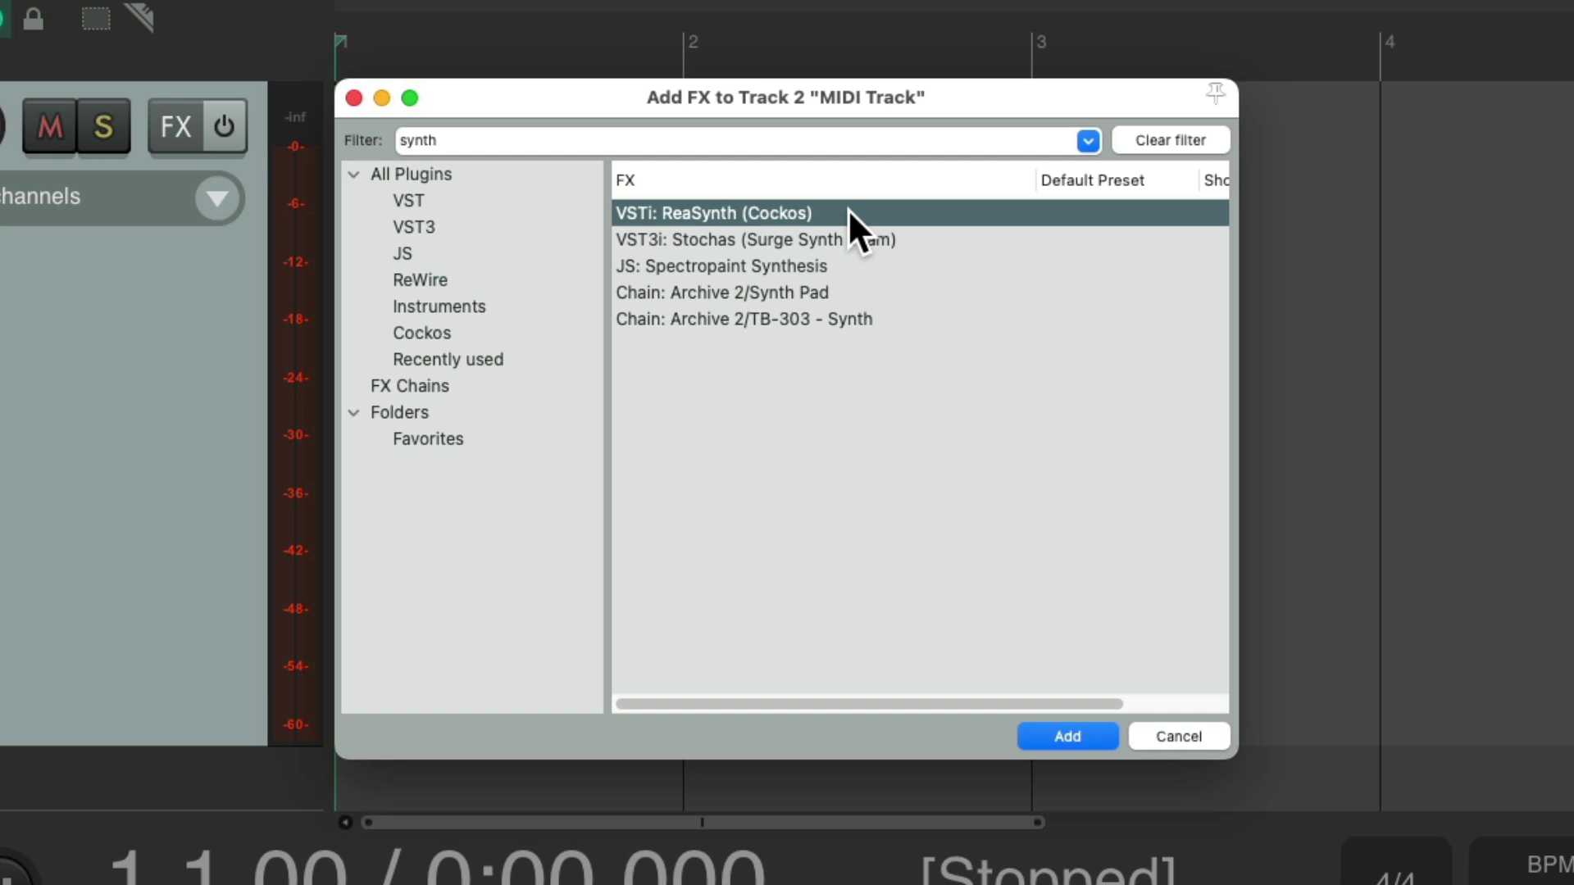
double_click(757, 218)
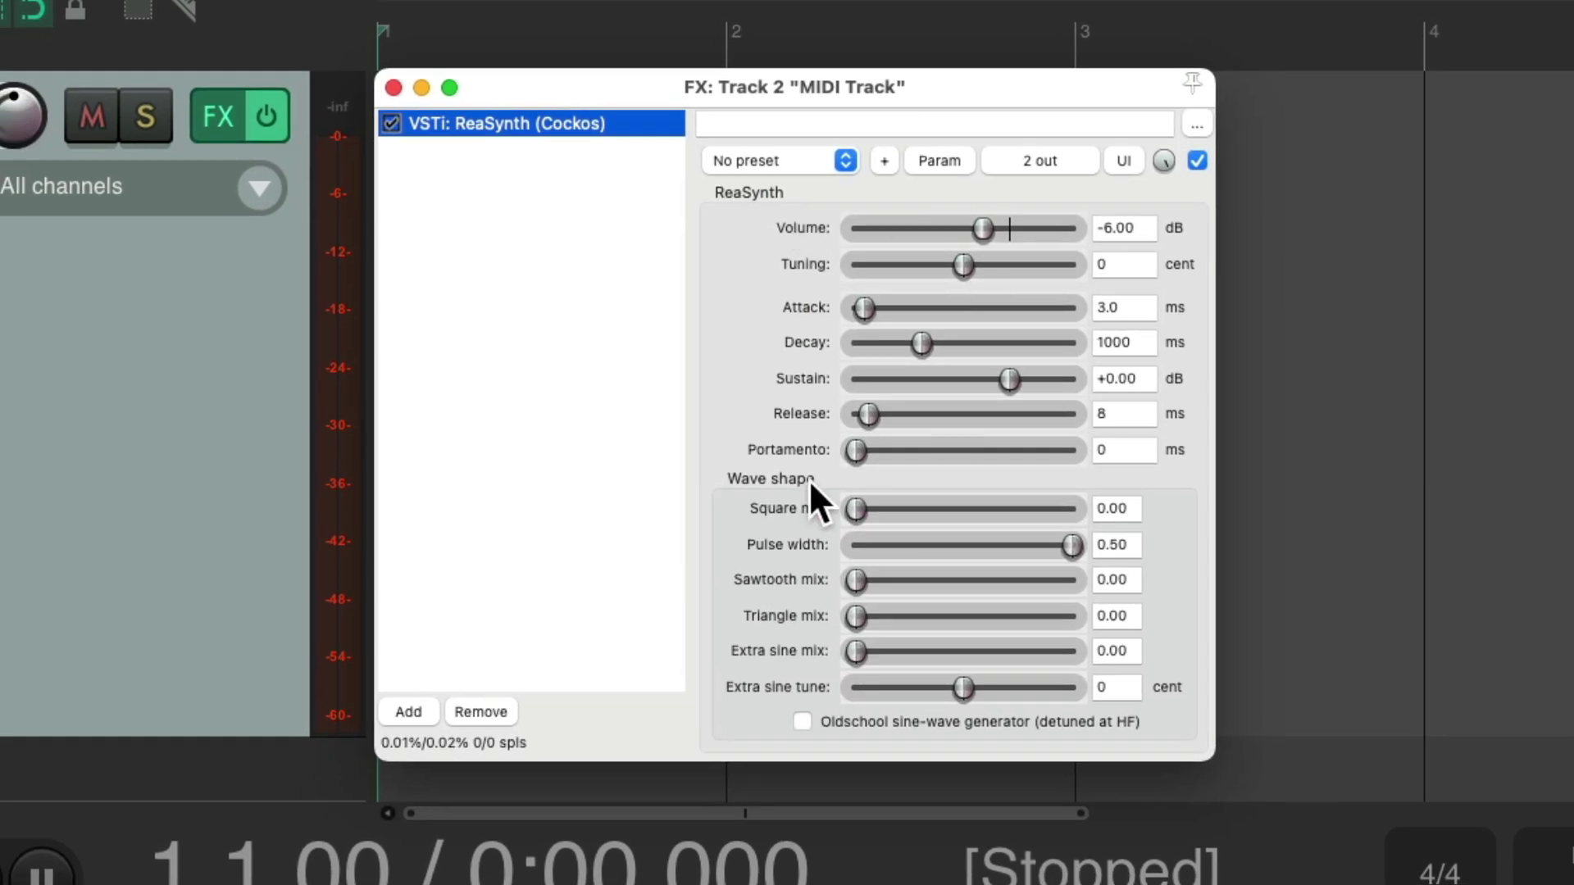
Raise ReaSynth's Sawtooth mix to 0.77 and play a few test notes.
drag(855, 585, 1025, 585)
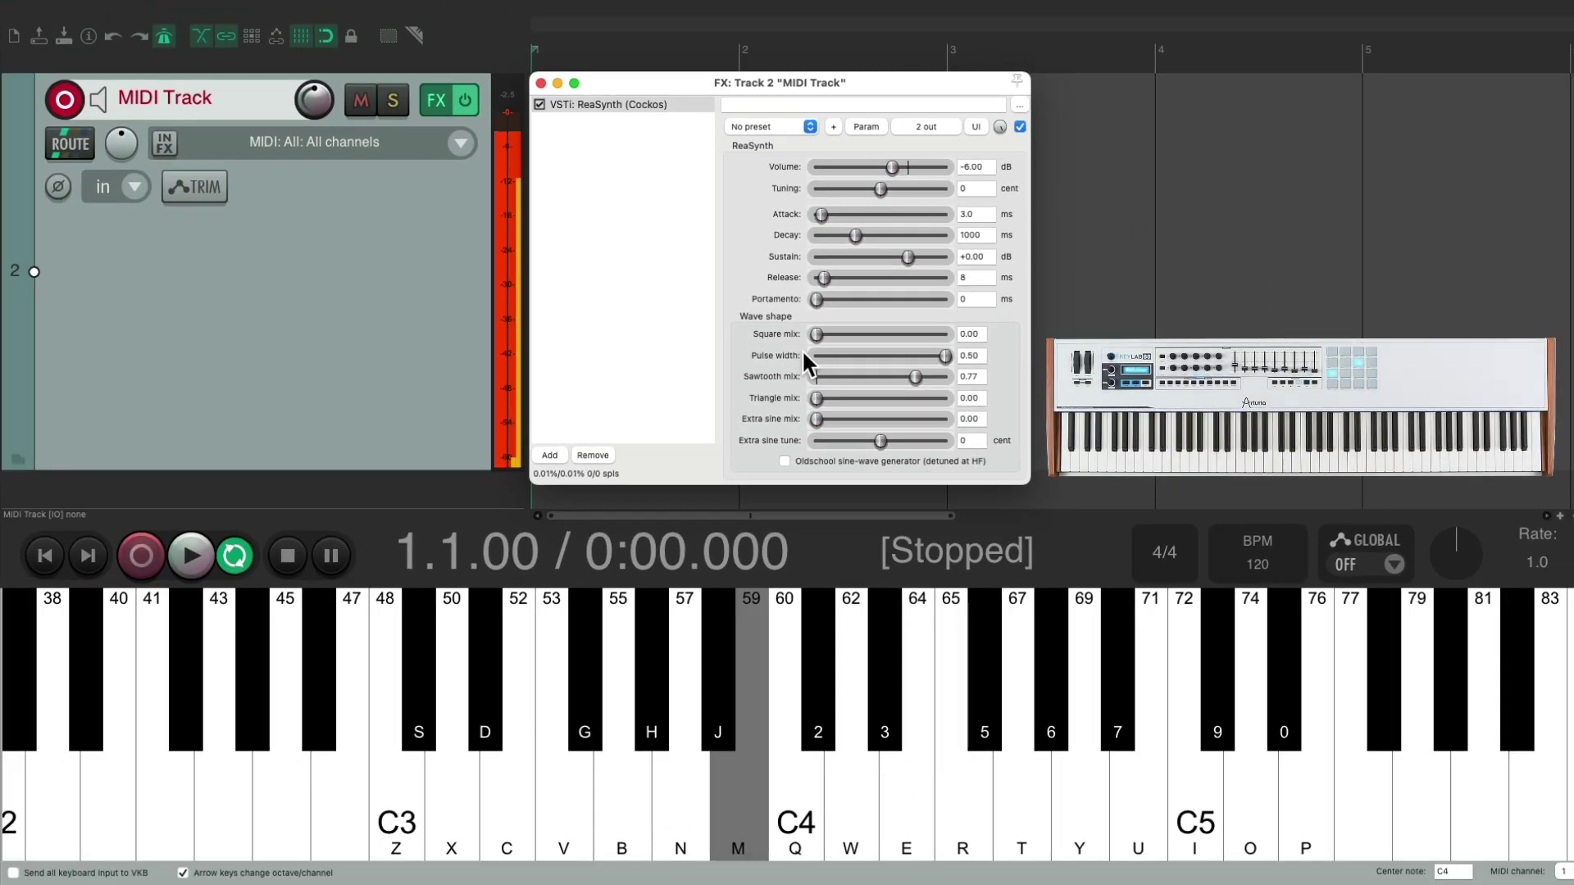
key(n)
key(b)
key(n)
key(m)
key(c)
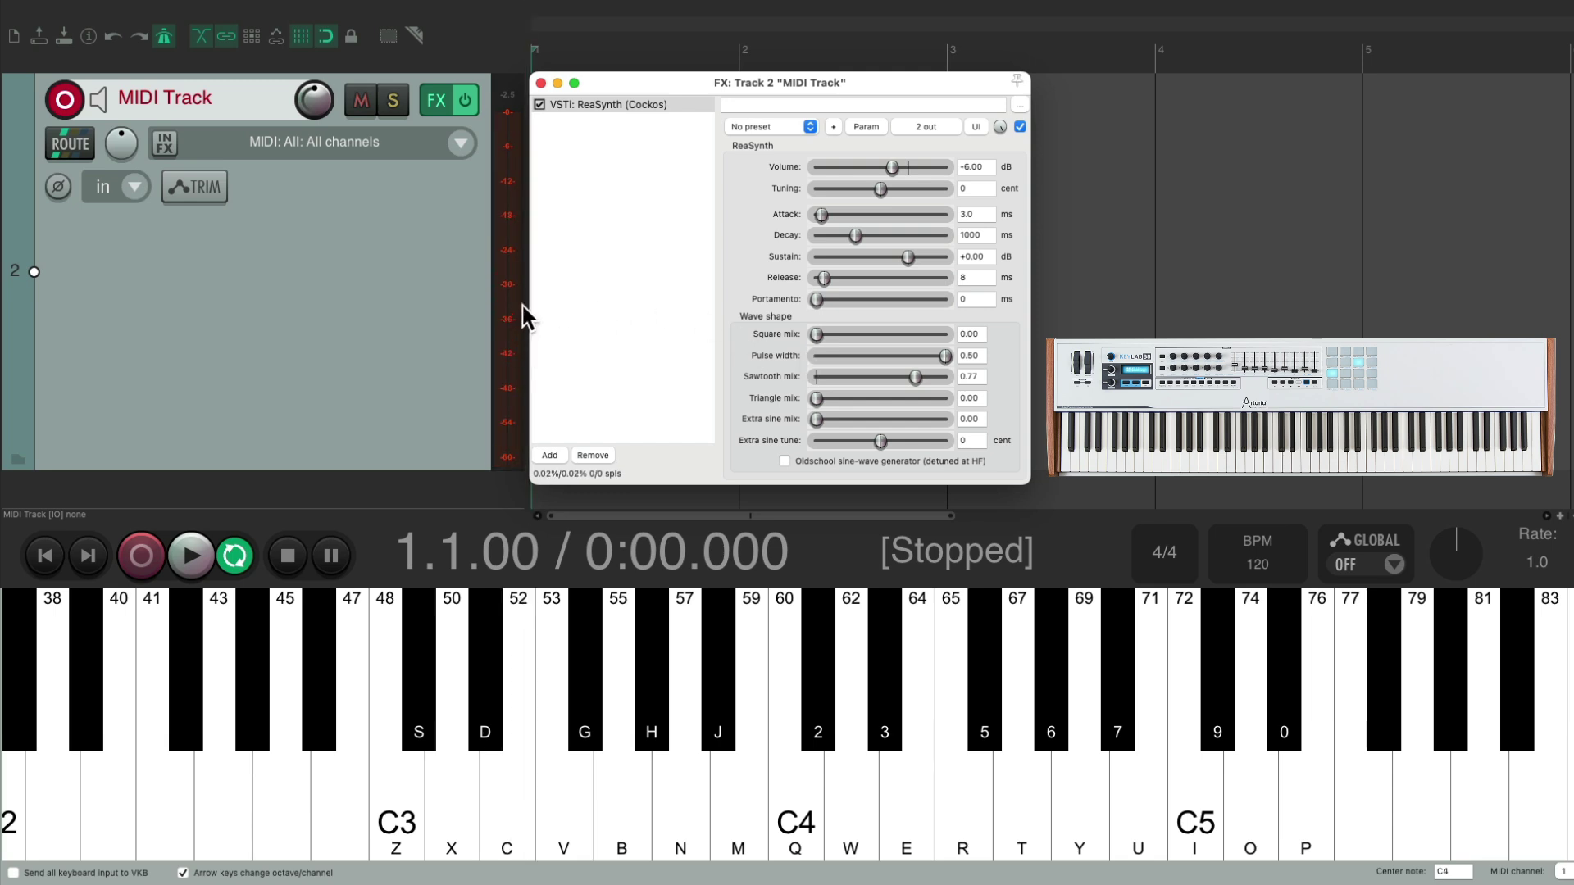
Audition note 59 and short phrases on the virtual MIDI keyboard.
click(754, 660)
key(b)
key(n)
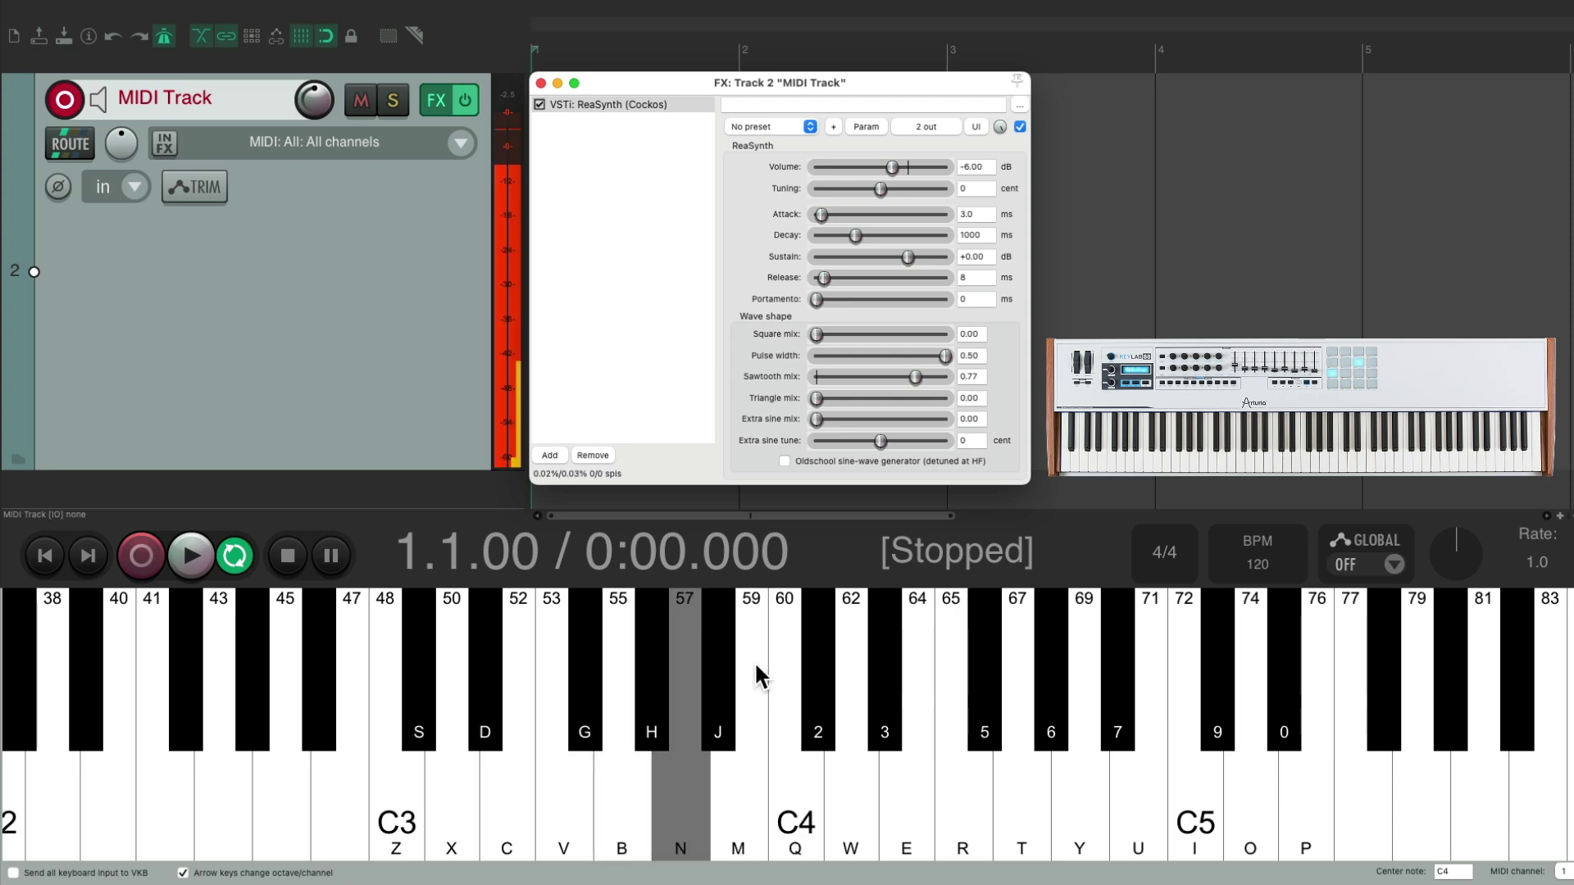
key(m)
key(c)
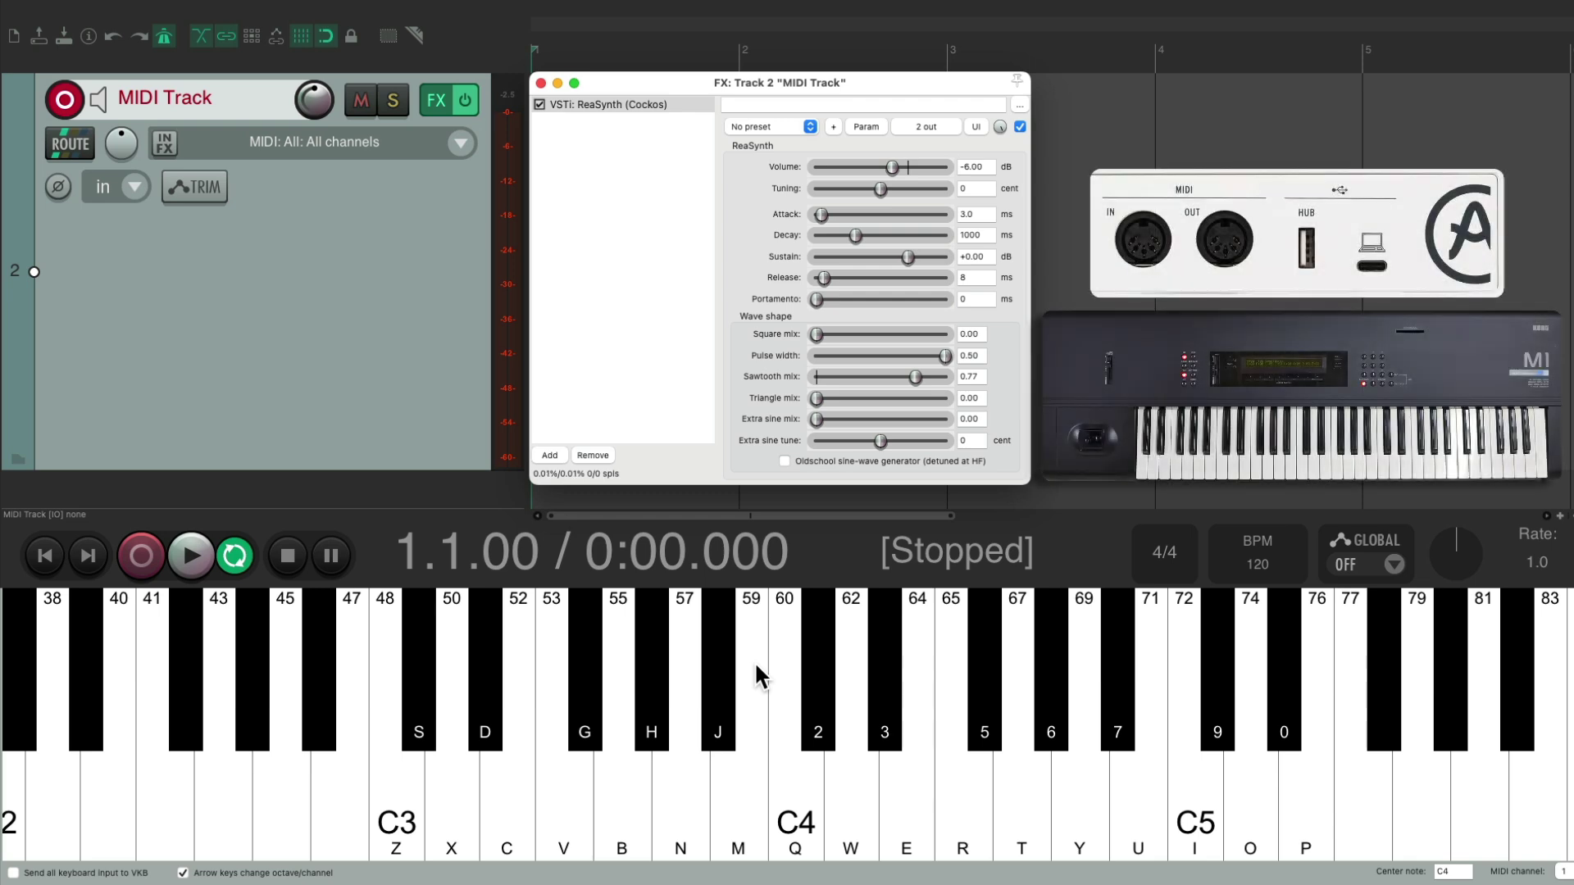
key(m)
key(n)
key(m)
key(c)
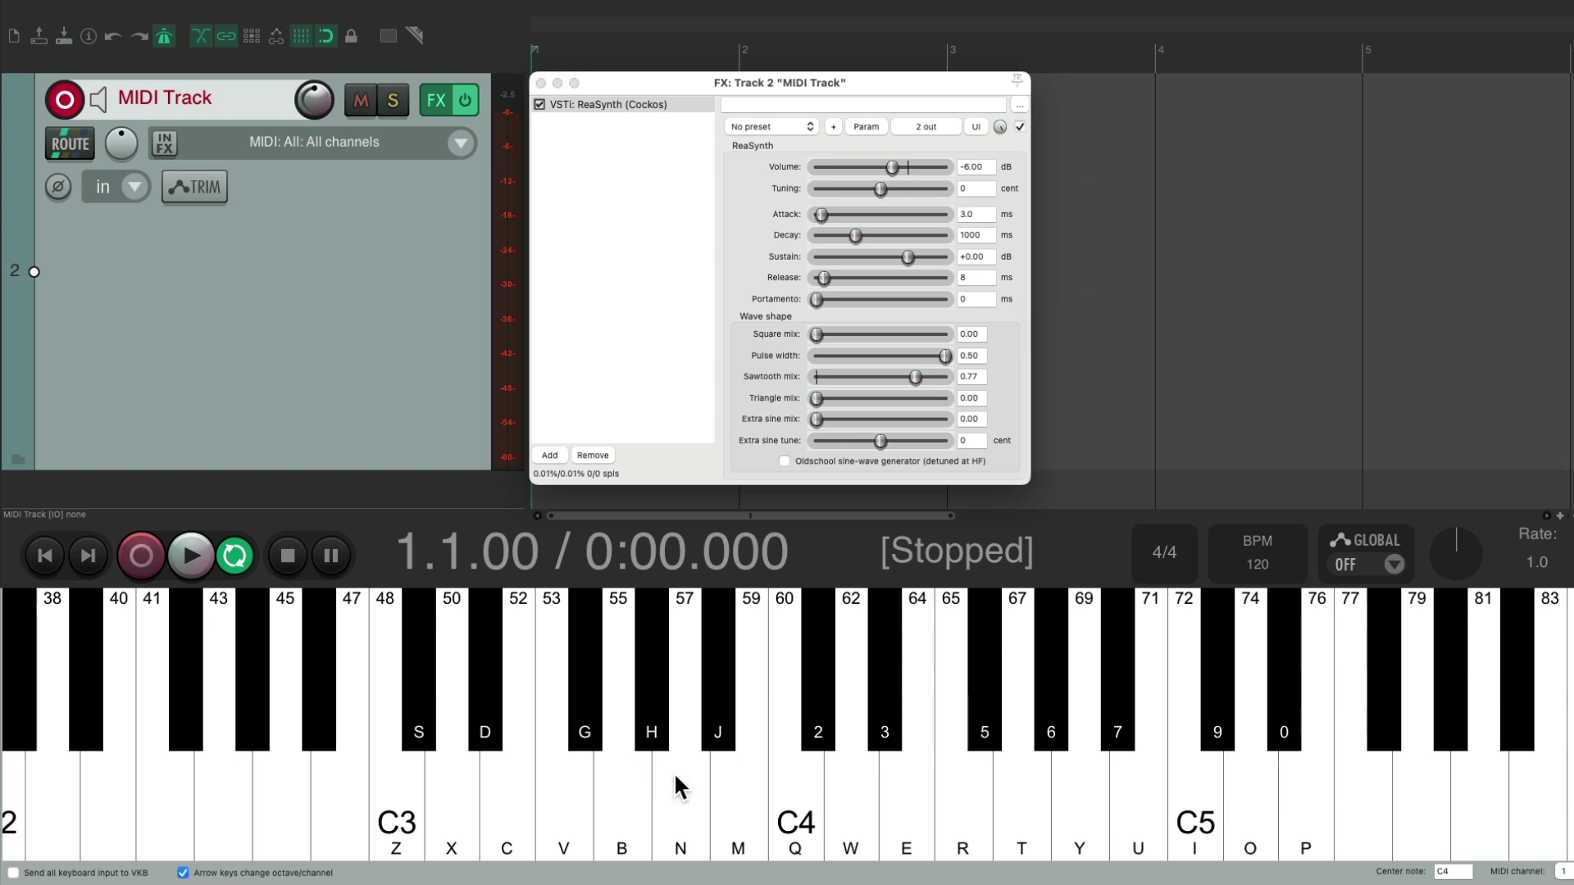
Rehearse the melody through ReaSynth, then close the ReaSynth window.
key(q)
key(m)
key(b)
key(n)
key(m)
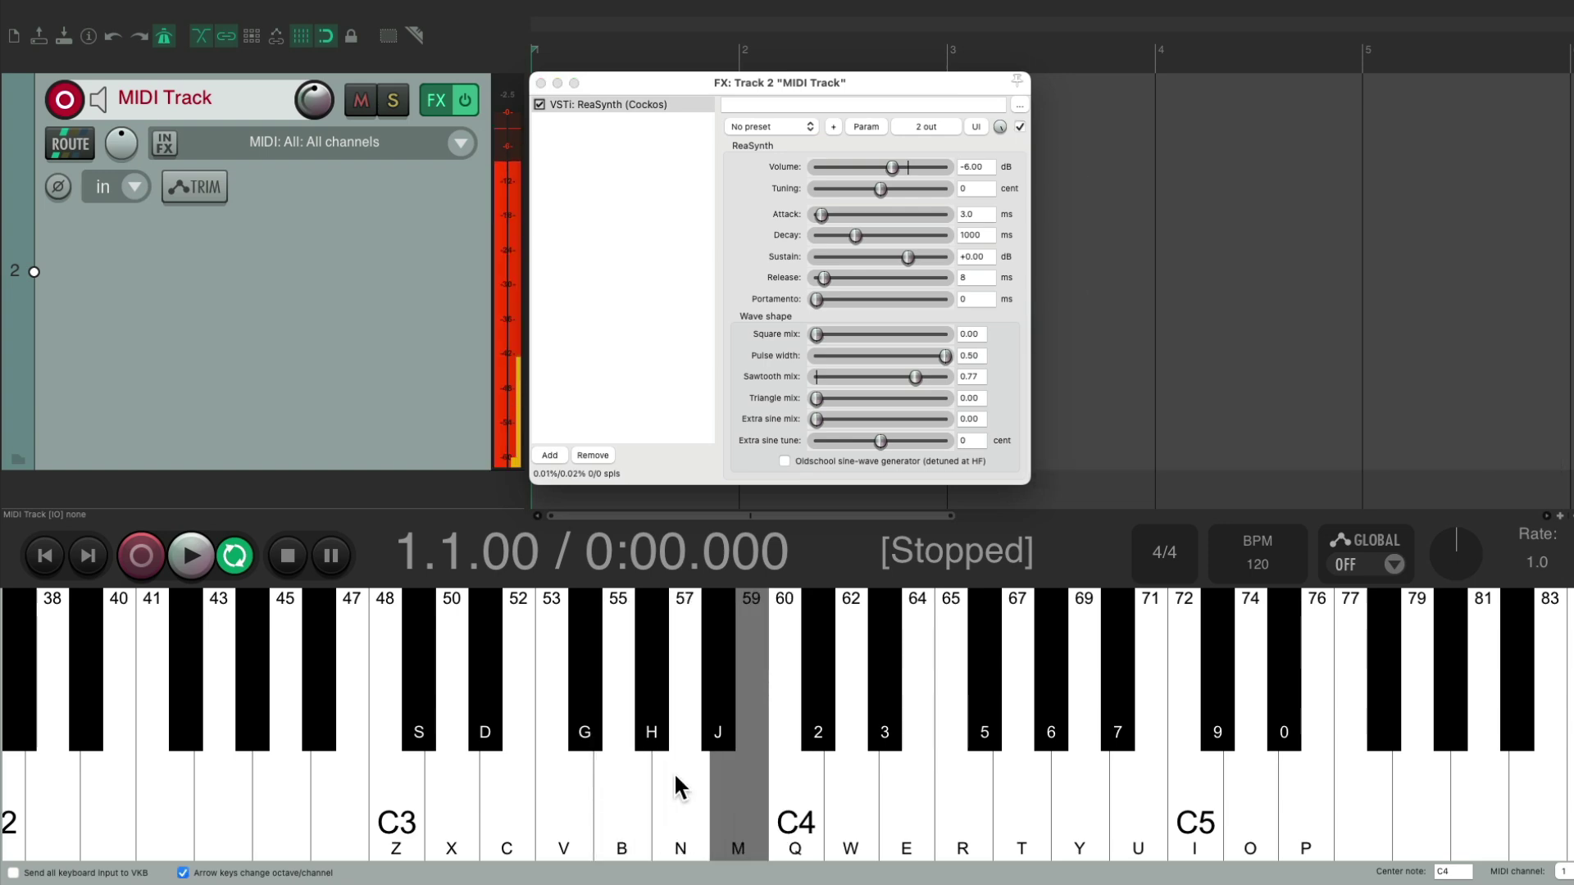
key(c)
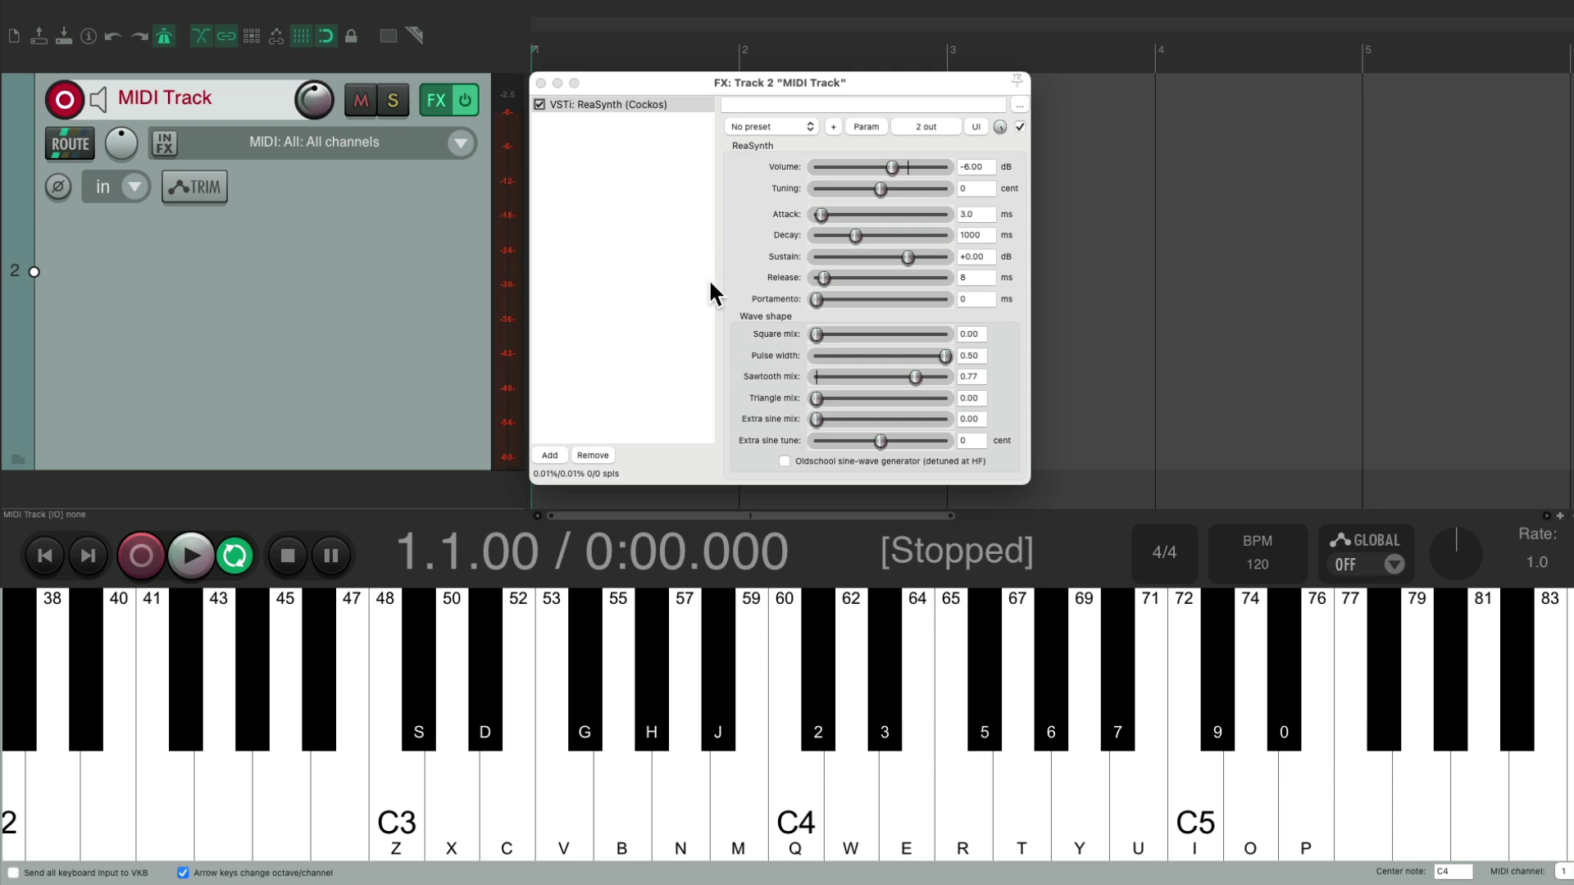
click(541, 83)
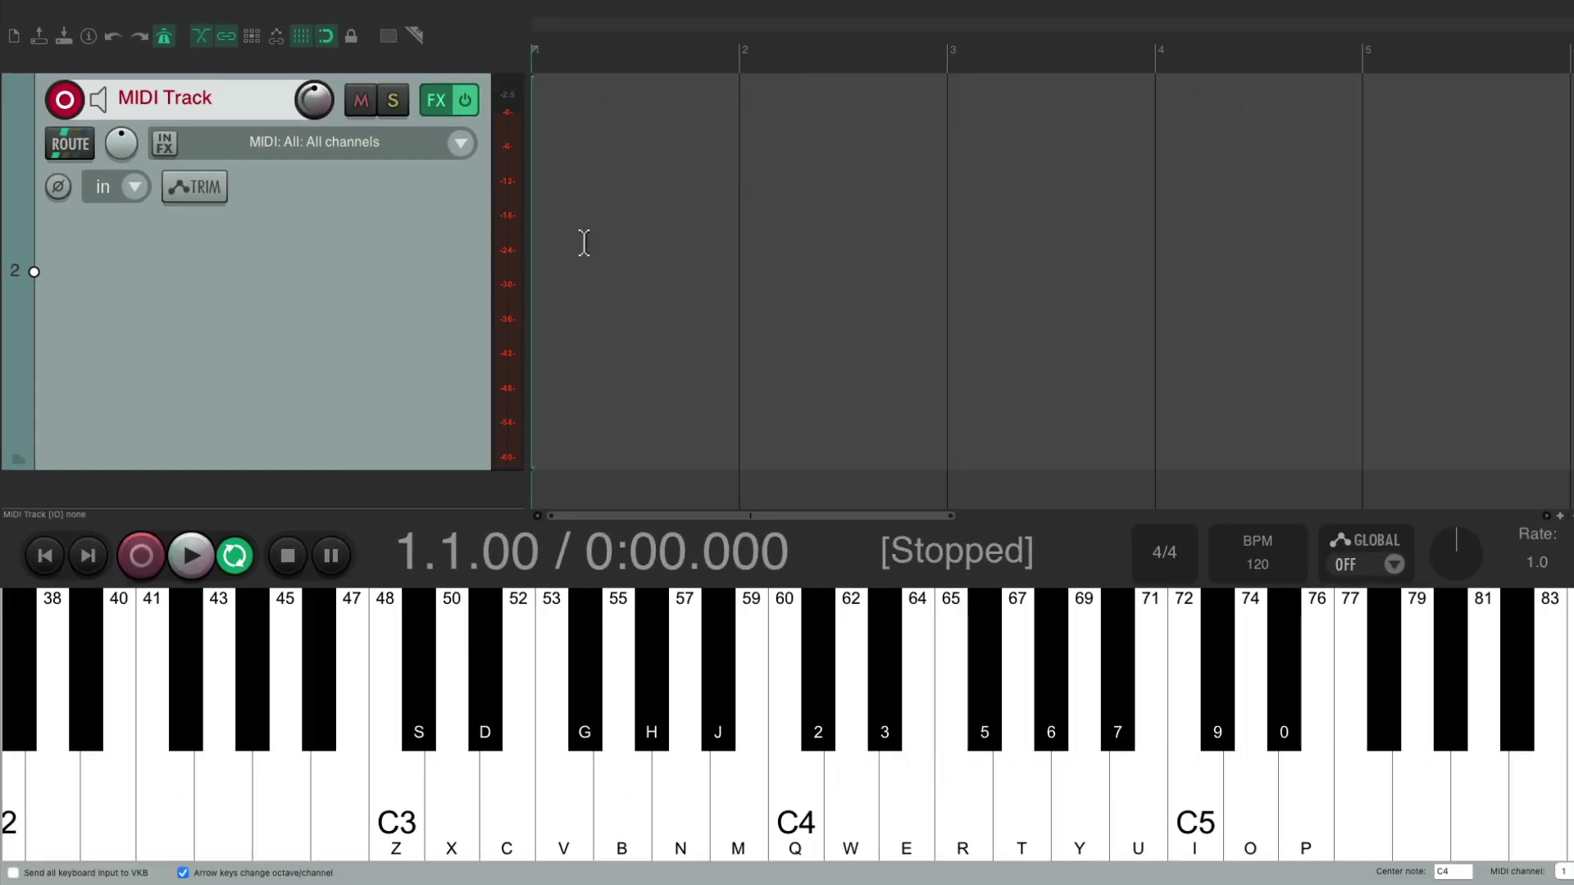
Record the melody into a MIDI item spanning about bars 1 to 5, then stop.
key(ctrl+r)
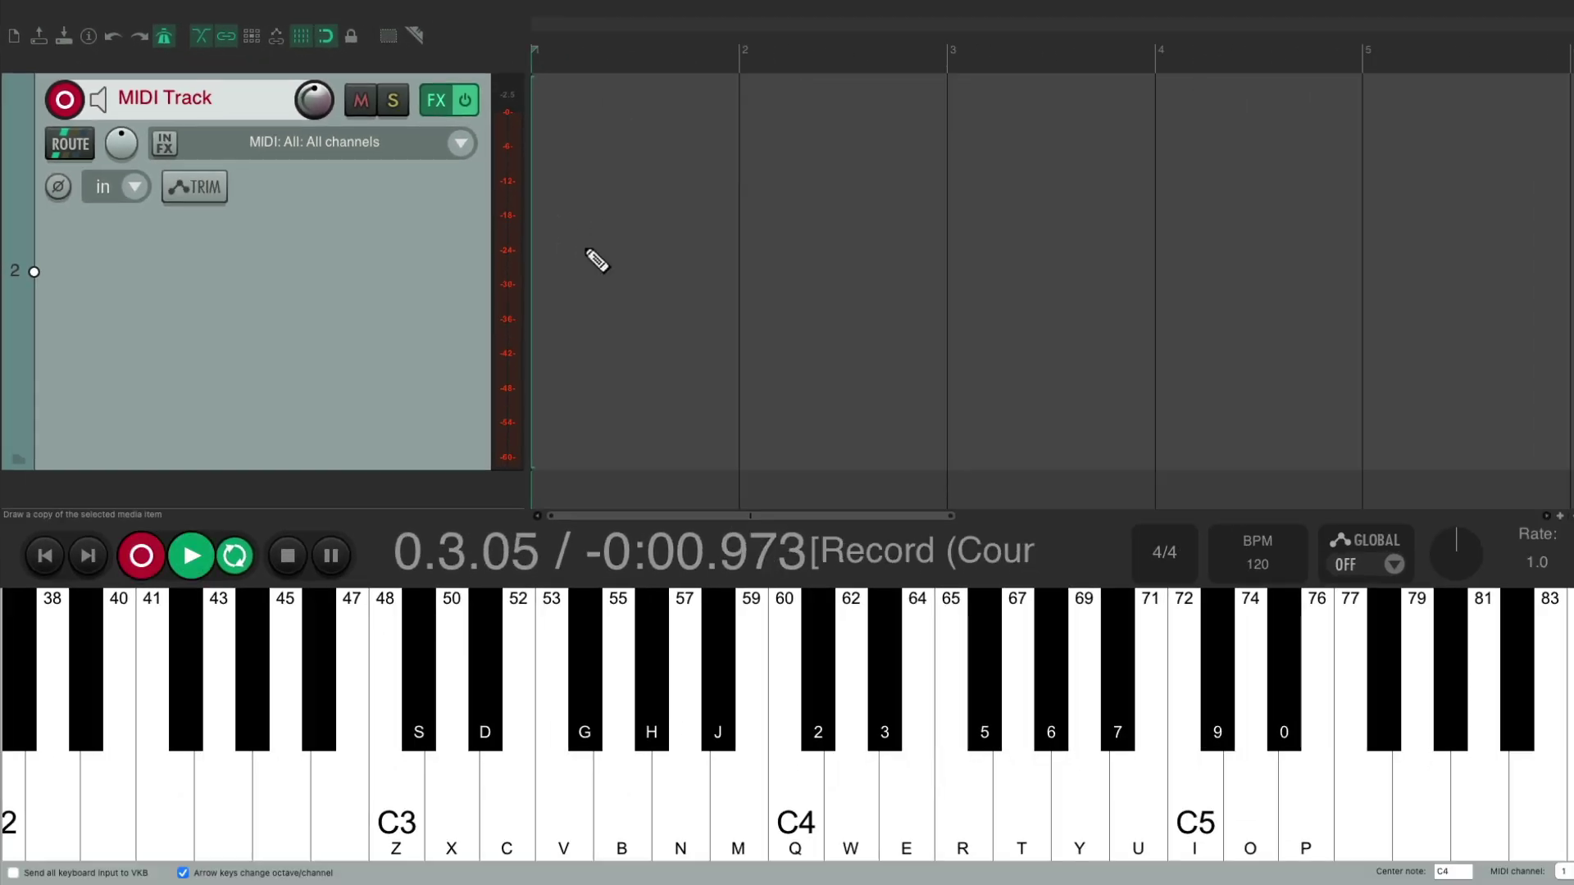
key(q)
key(q)
key(q)
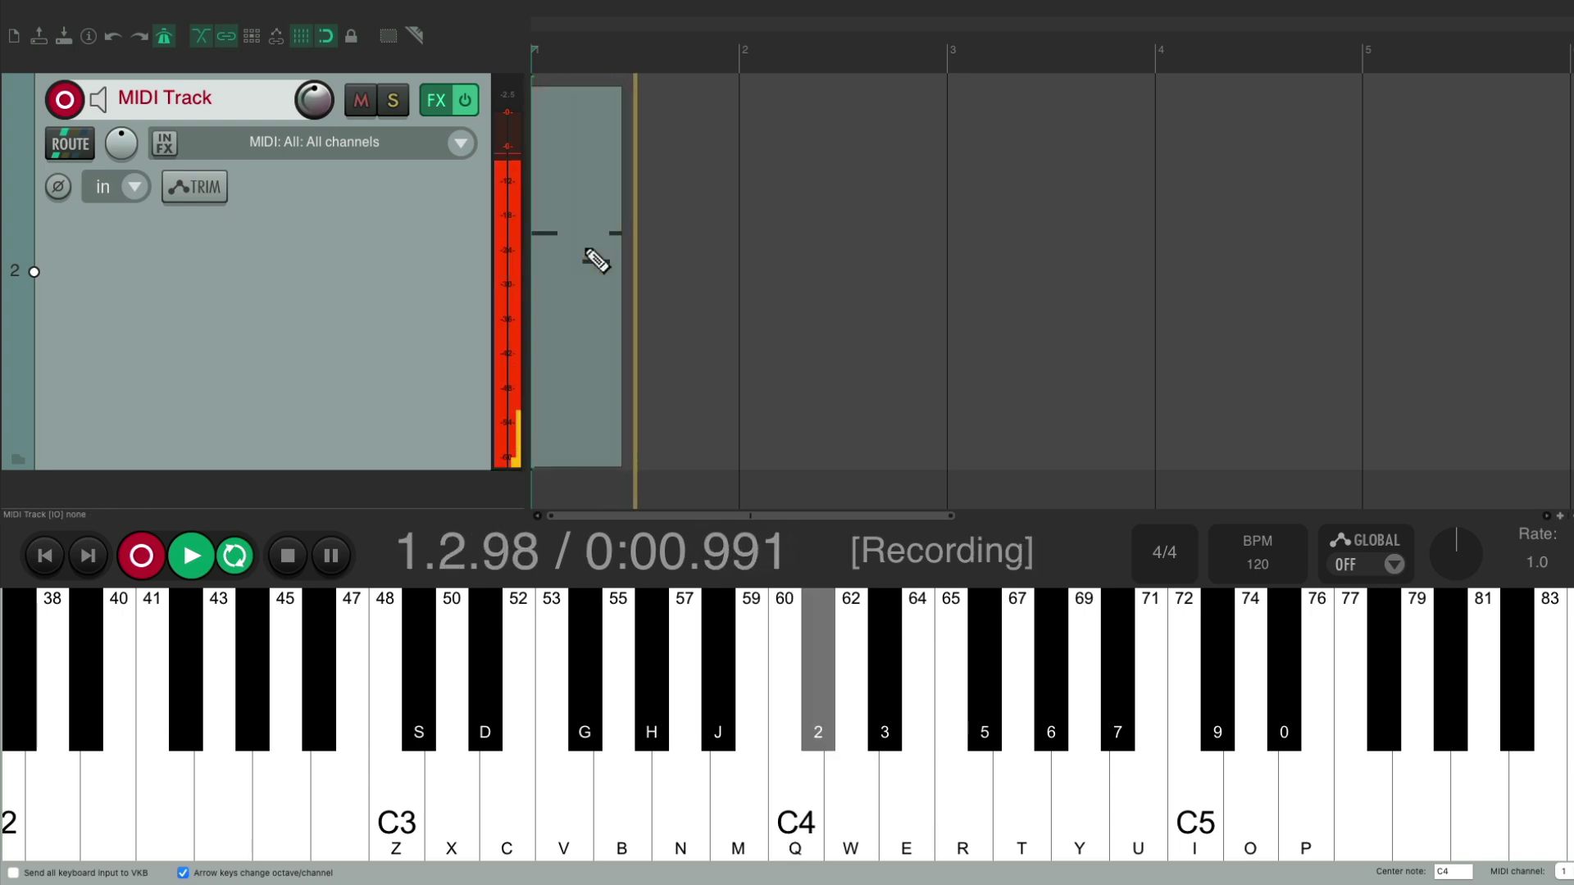
key(j)
key(j)
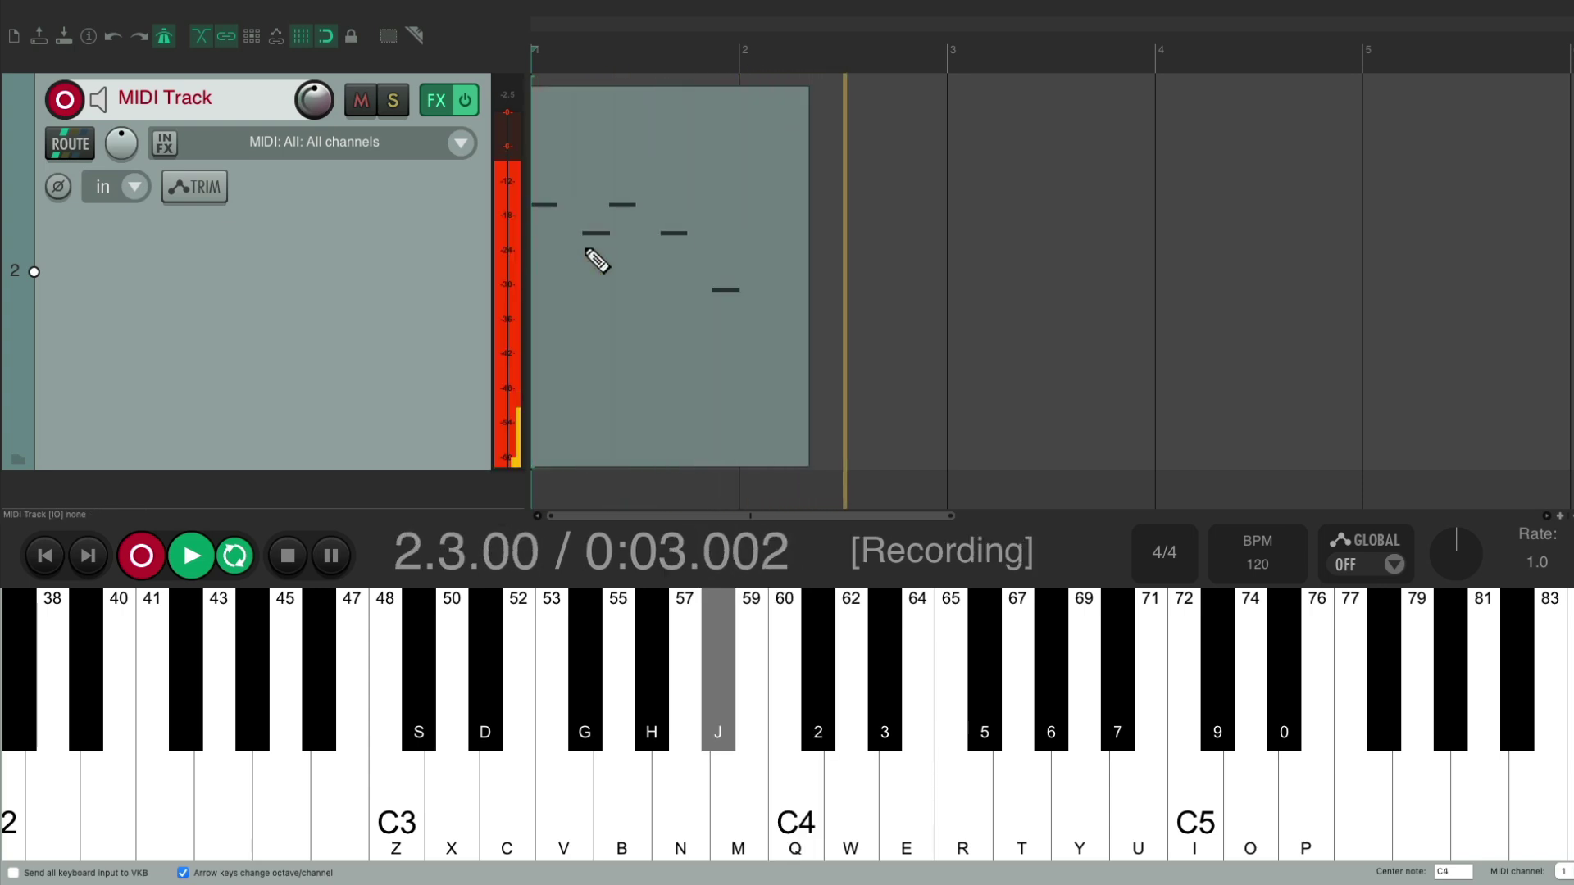
key(2)
key(2)
key(q)
key(q)
key(m)
key(j)
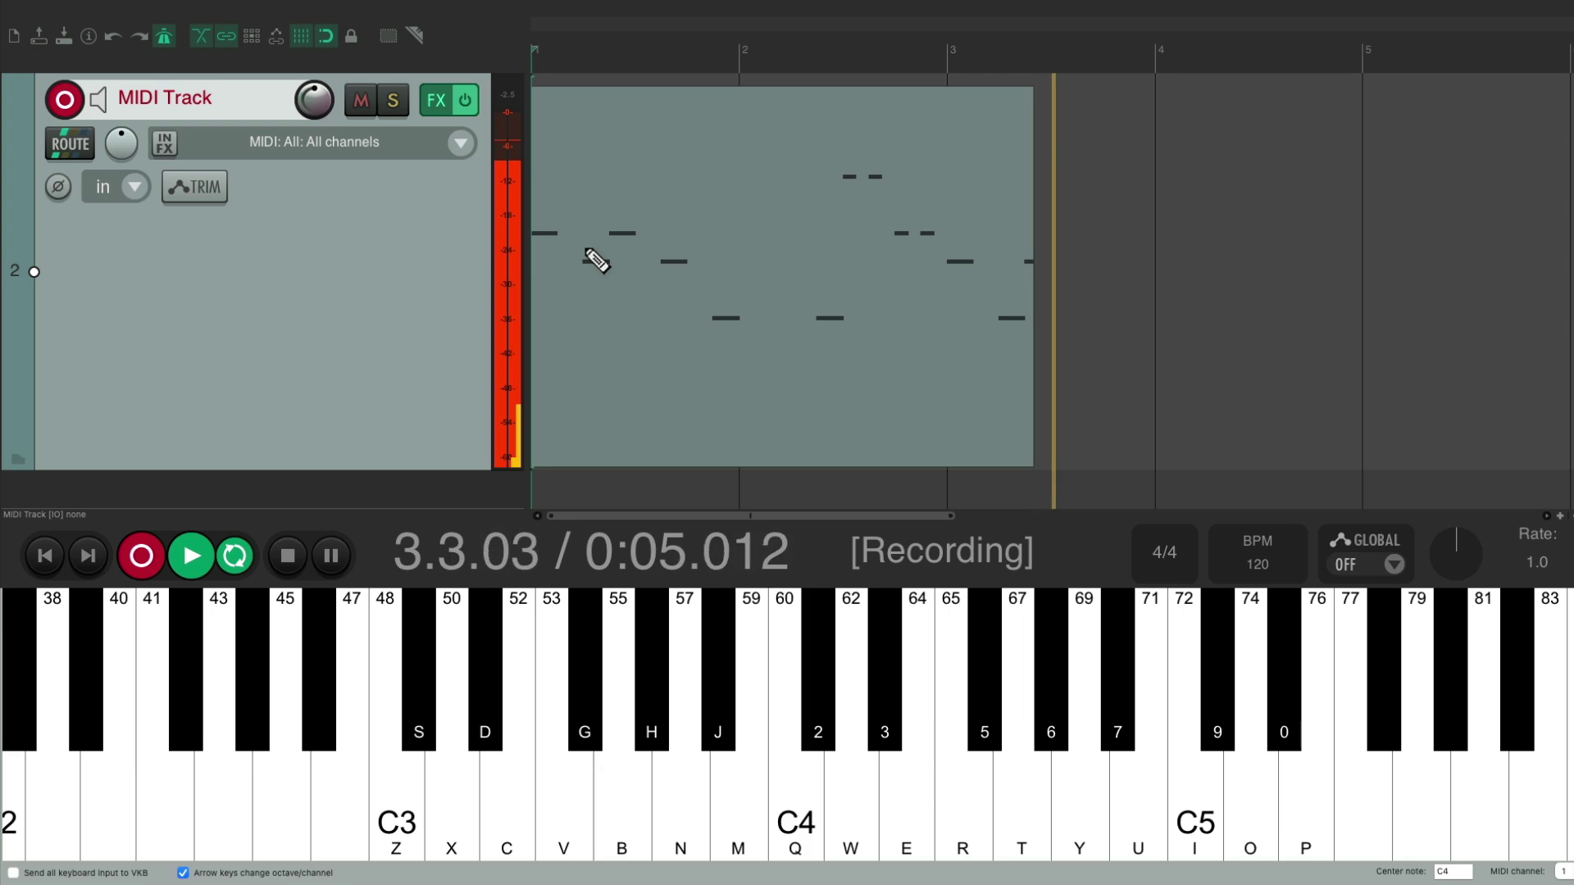
key(m)
key(b)
key(b)
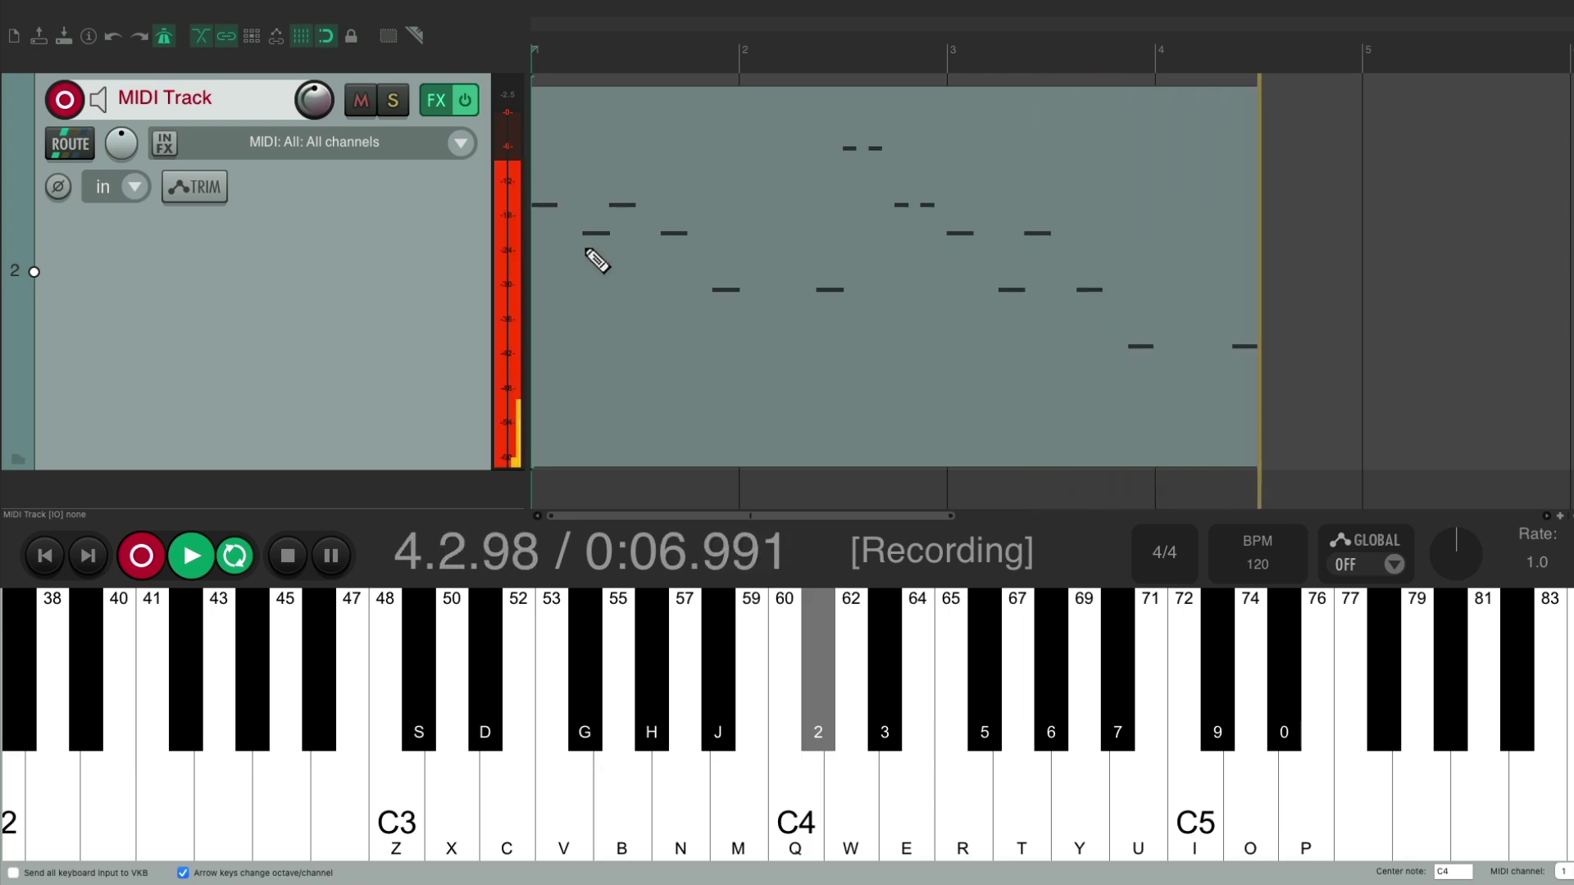
key(q)
key(q)
key(m)
key(m)
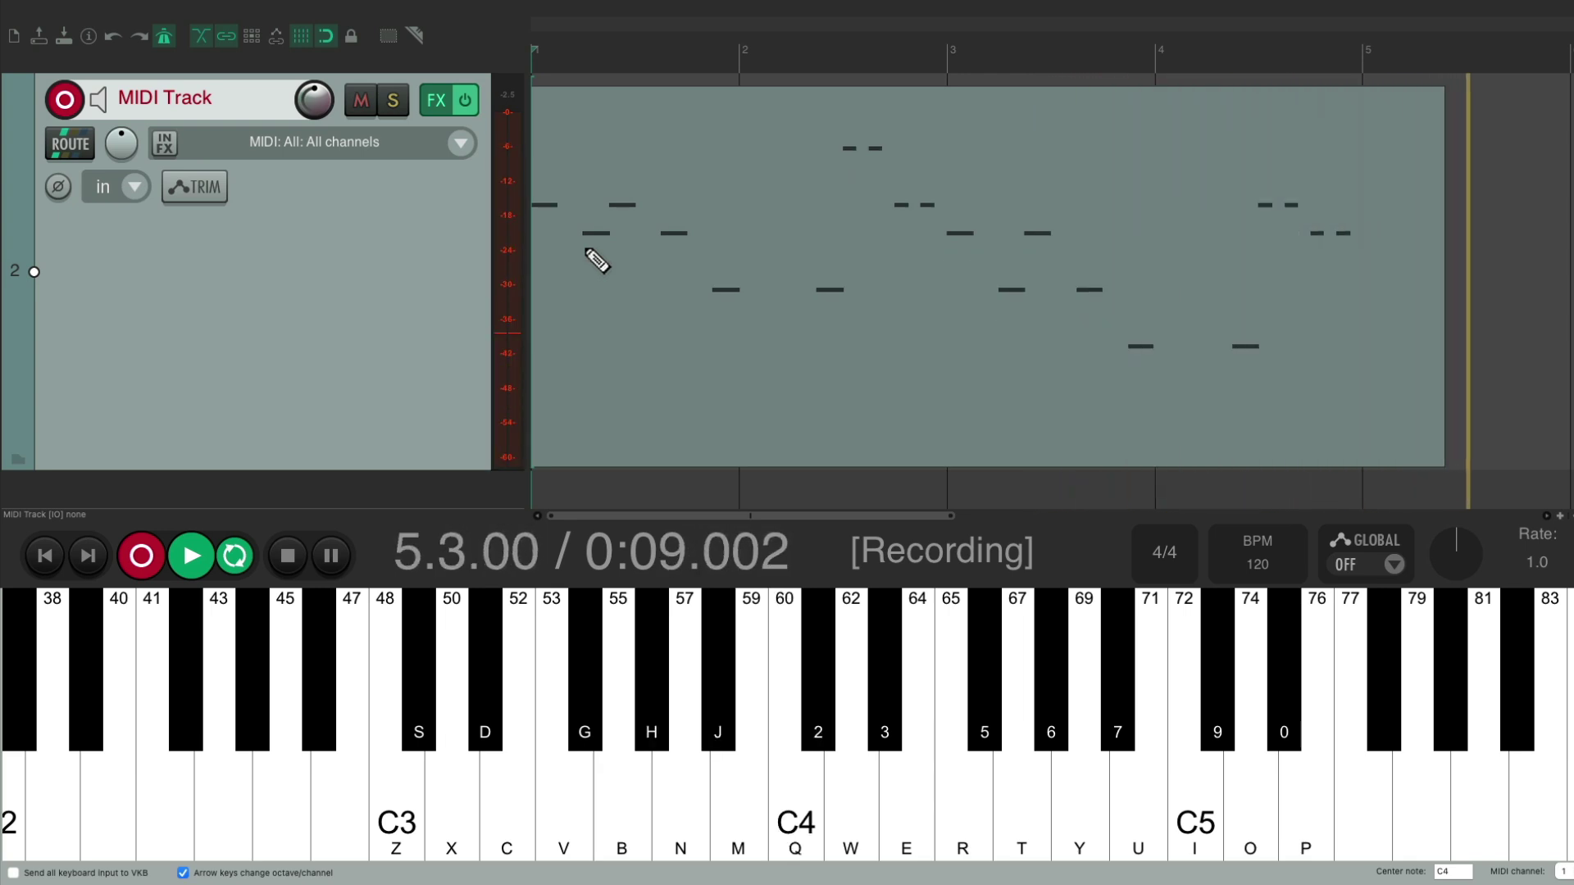
key(space)
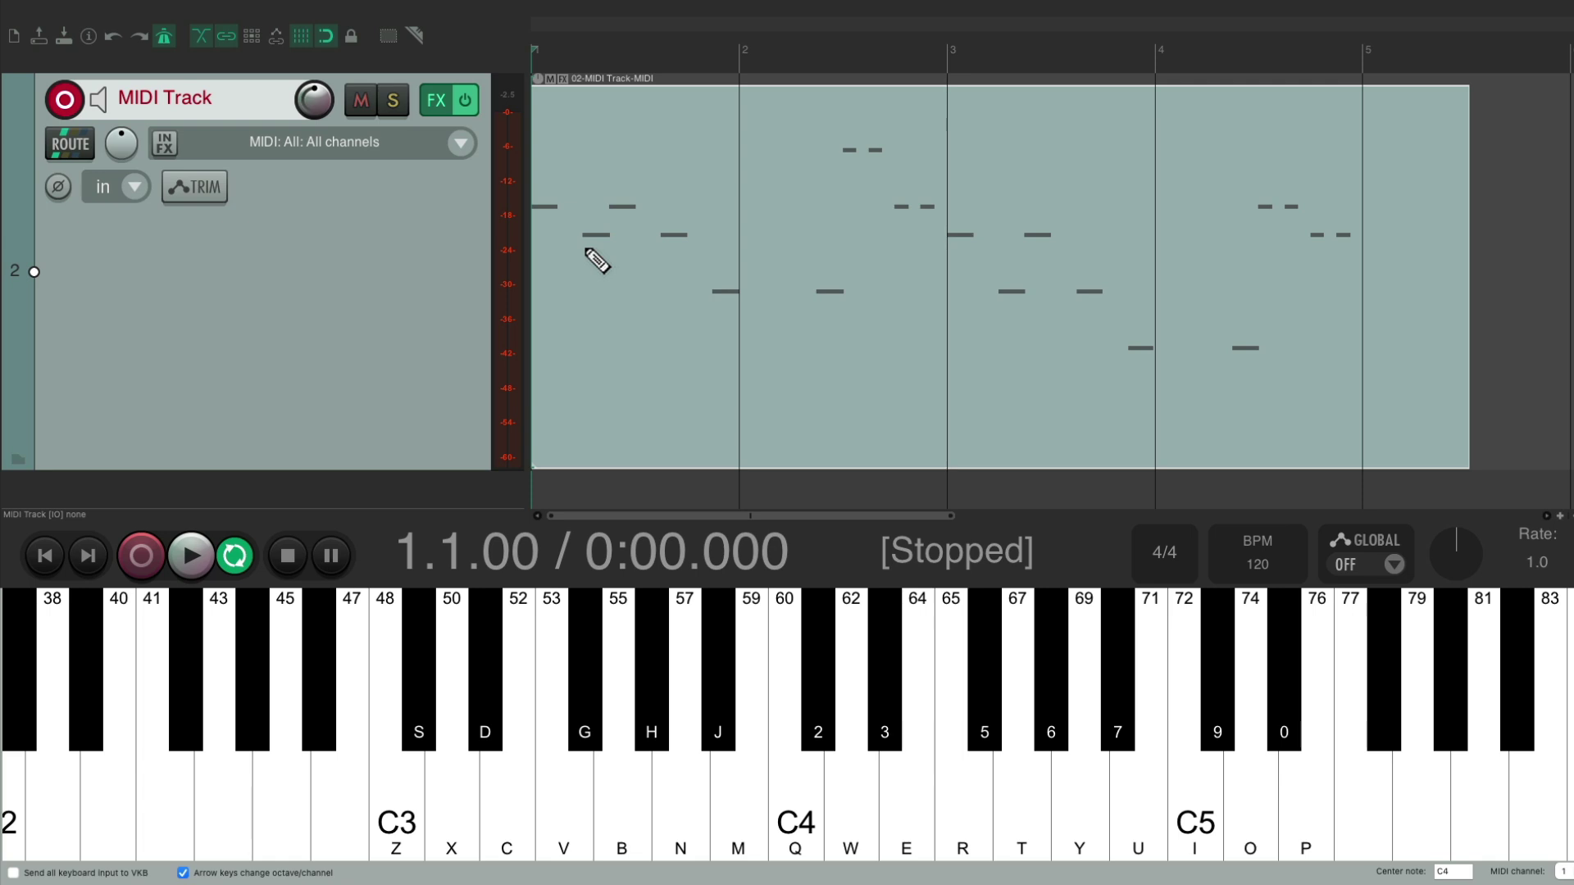
Disarm the MIDI Track, deselect everything, and play the recorded item from the start.
click(64, 100)
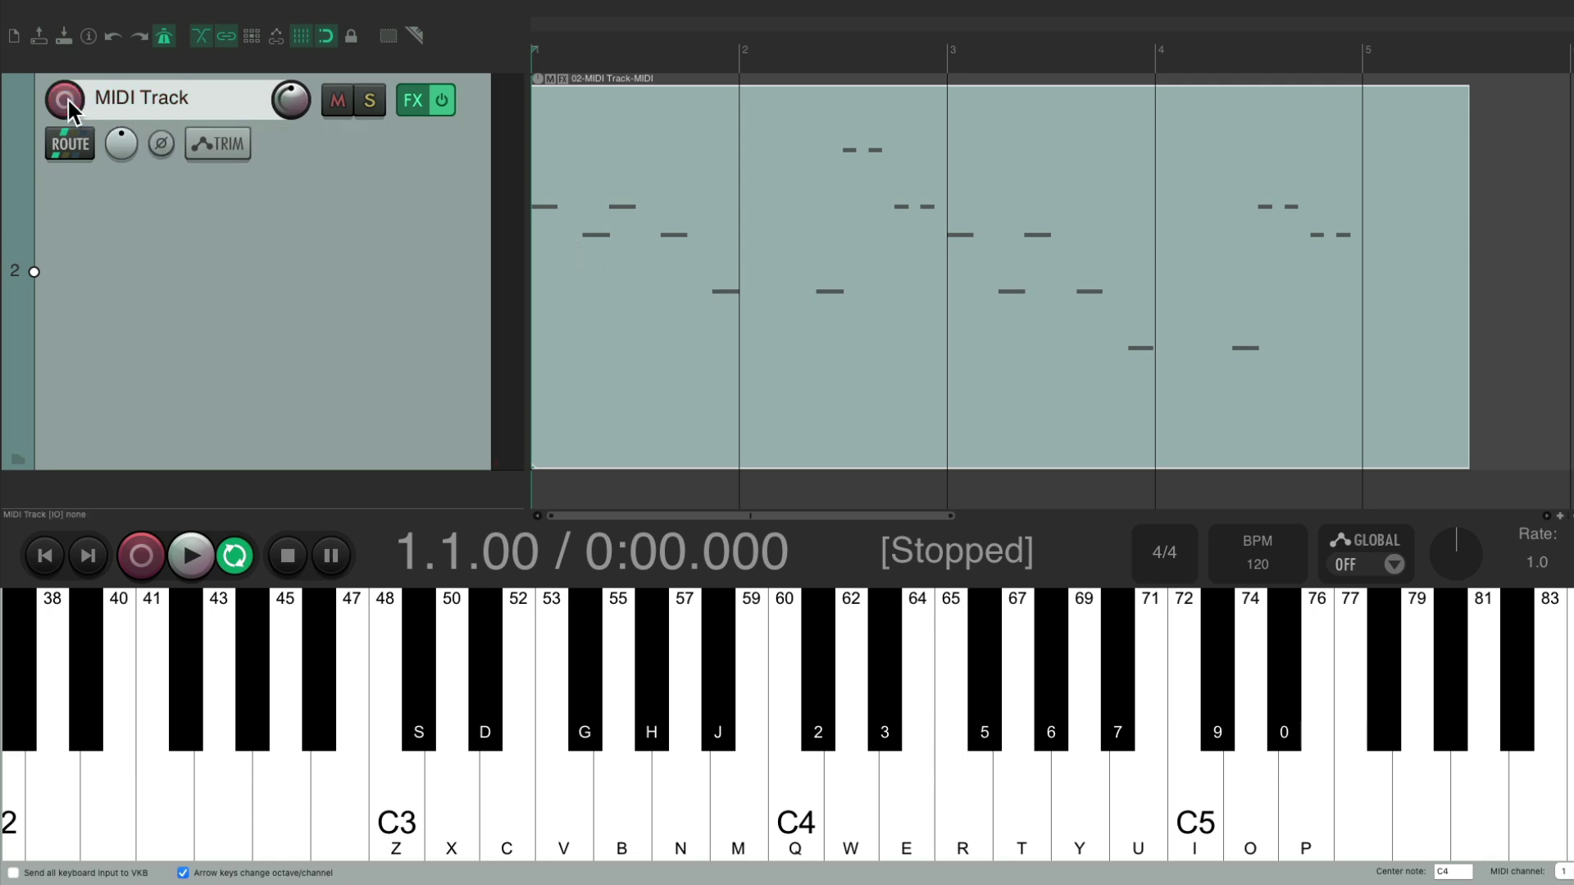
click(404, 264)
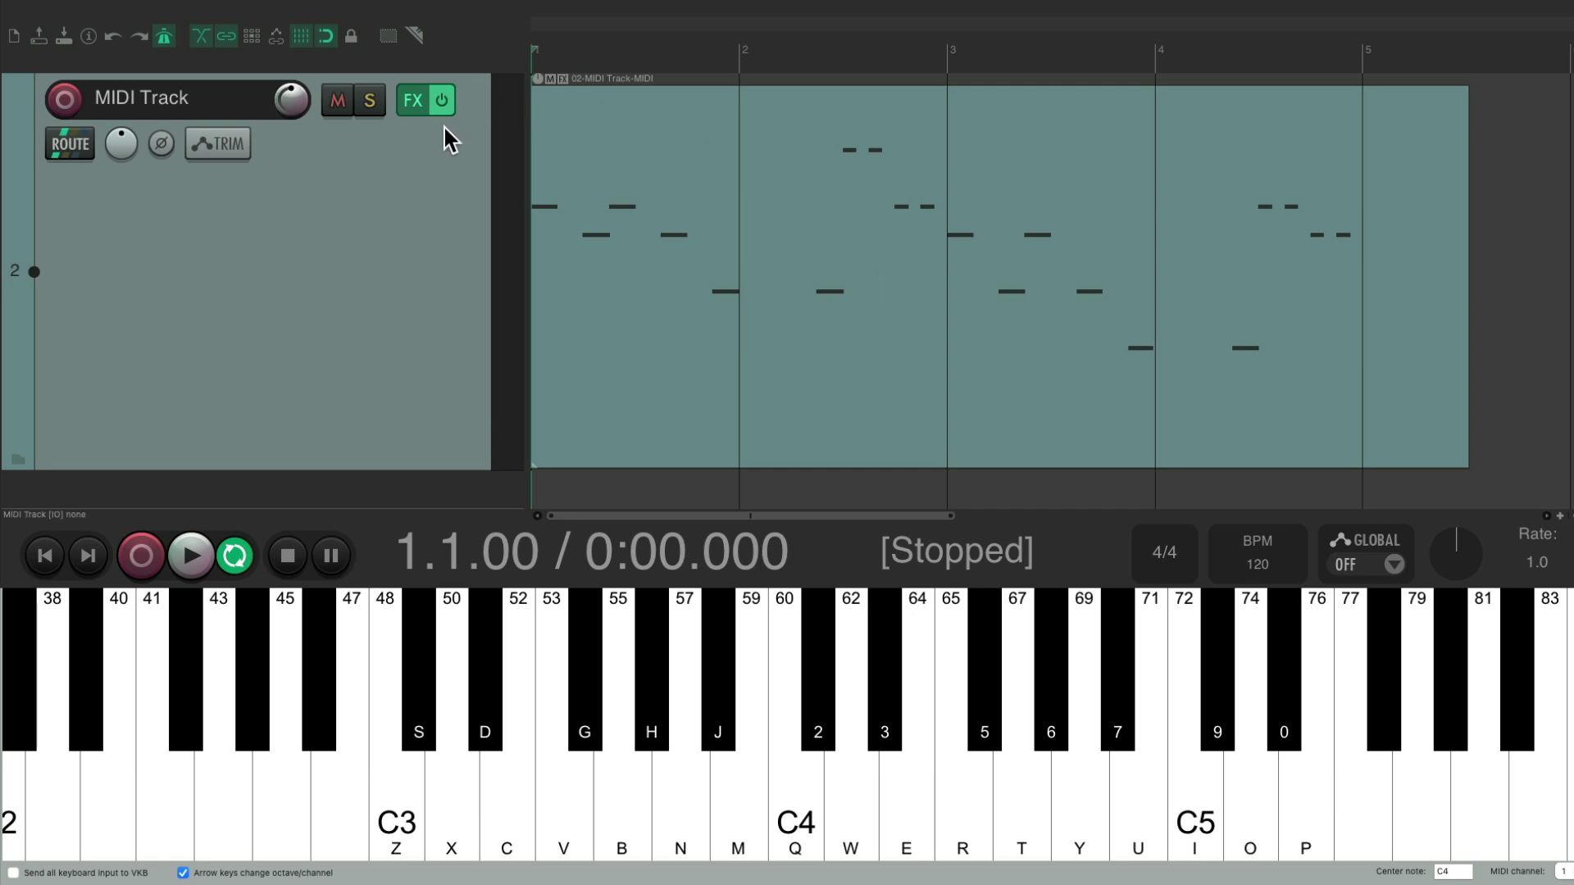
key(space)
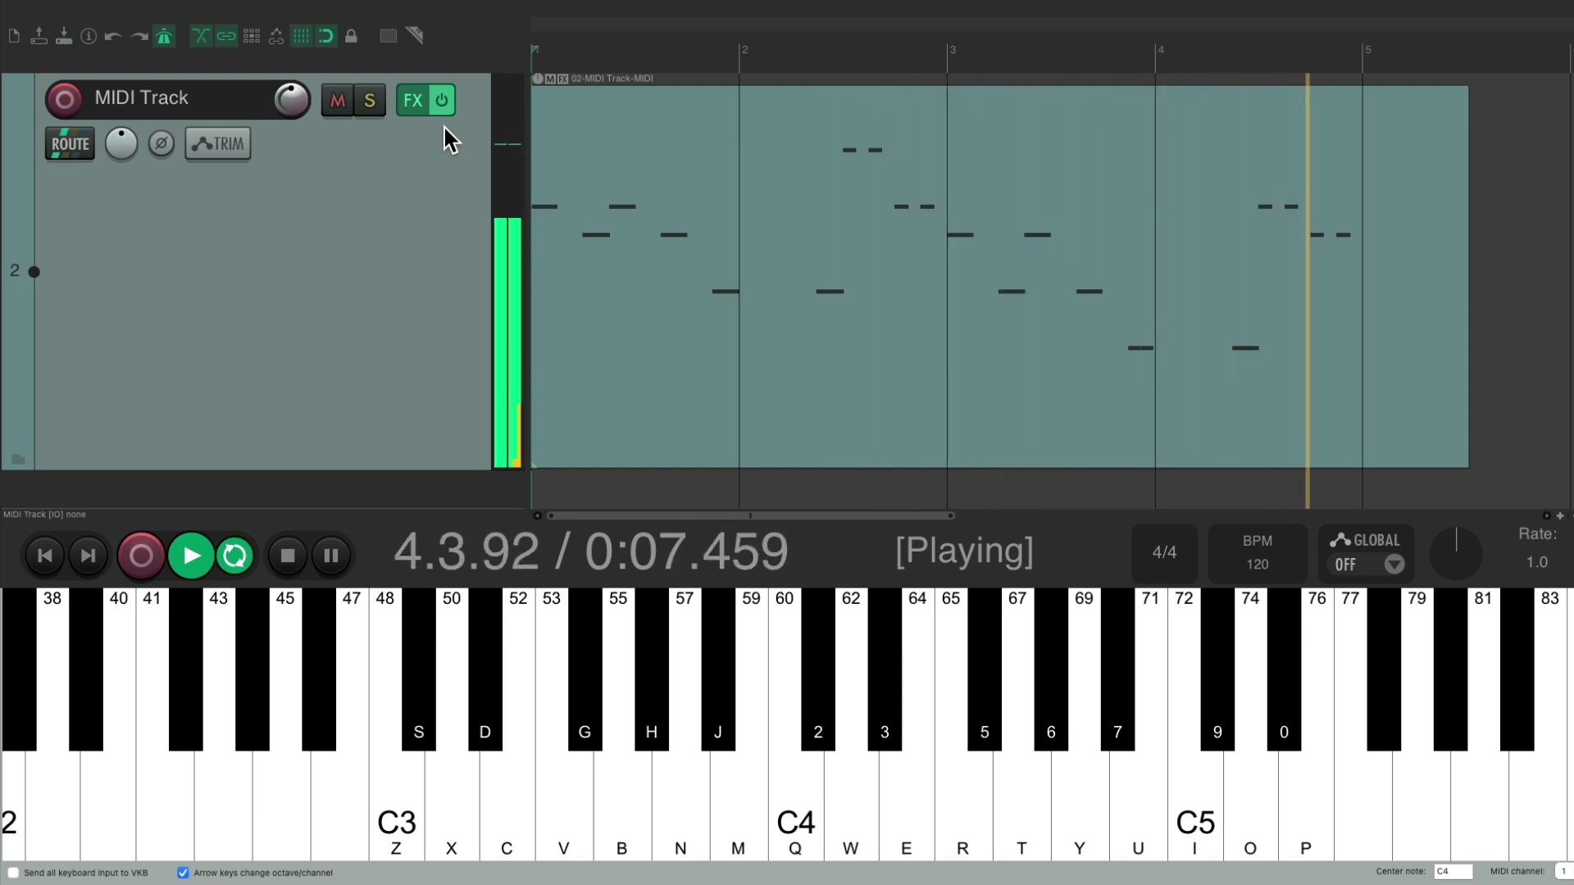
key(space)
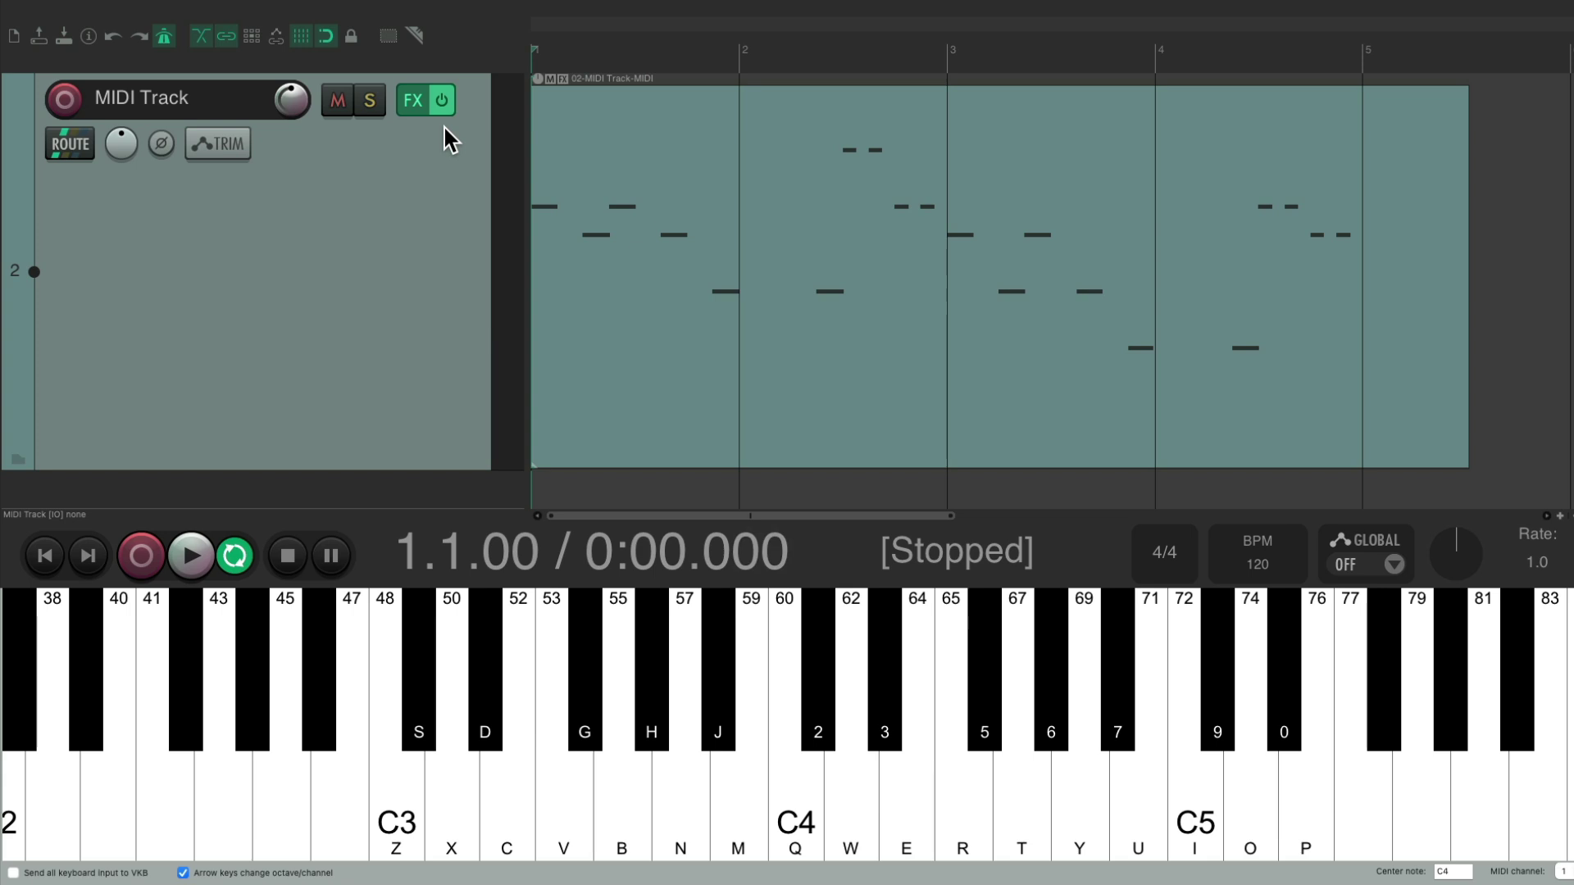